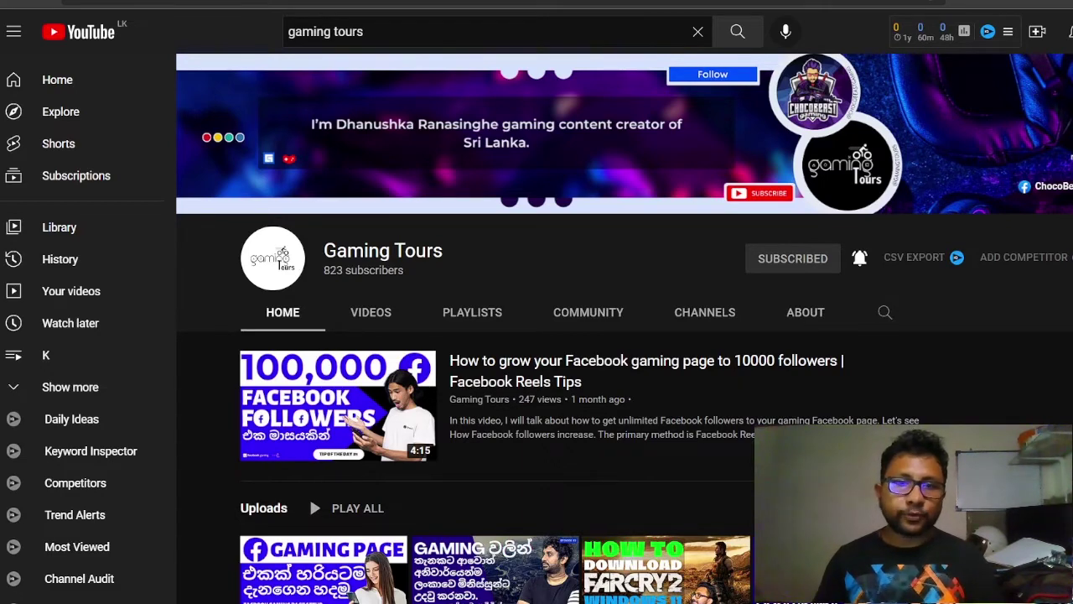
# Step: Switch from the Gaming Tours YouTube channel page to the Canva logo design window
pyautogui.hotkey('alt', 'Tab')
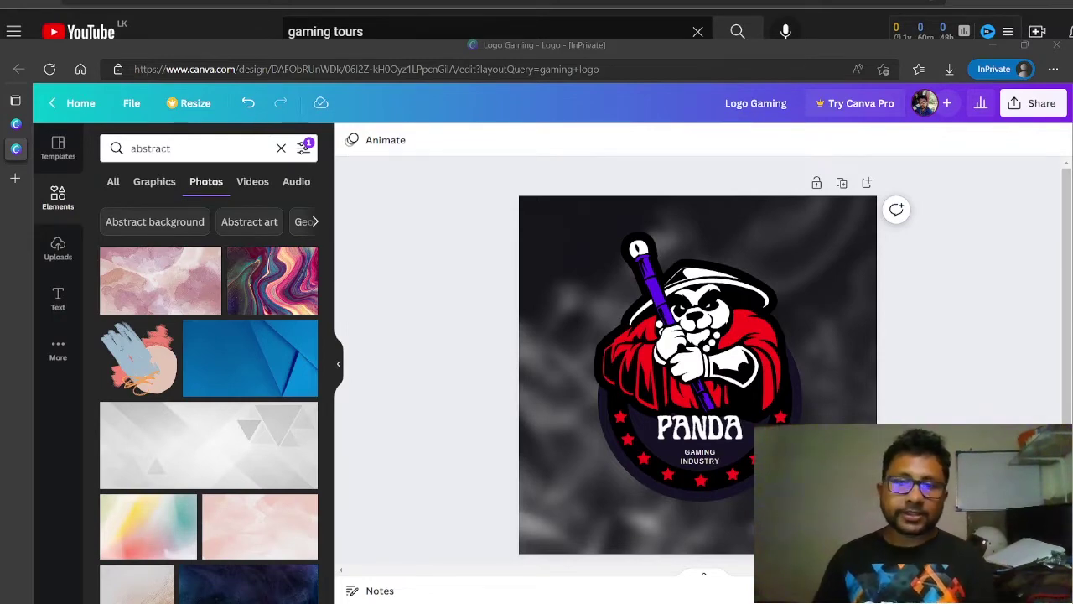
pyautogui.hotkey('alt', 'Tab')
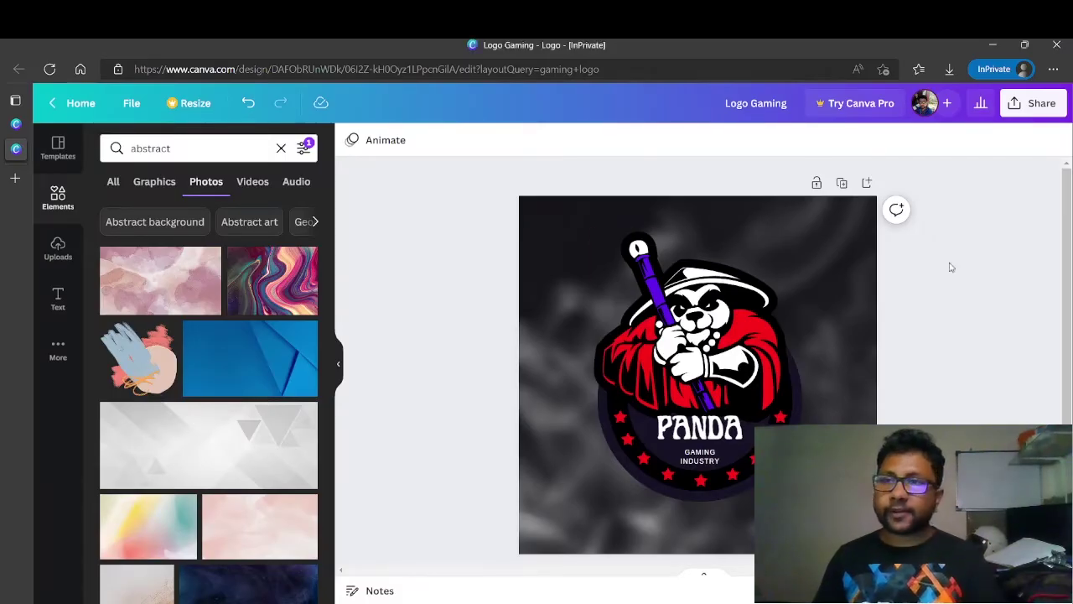
# Step: Return to Canva's home page and search templates for 'intro'
pyautogui.click(88, 104)
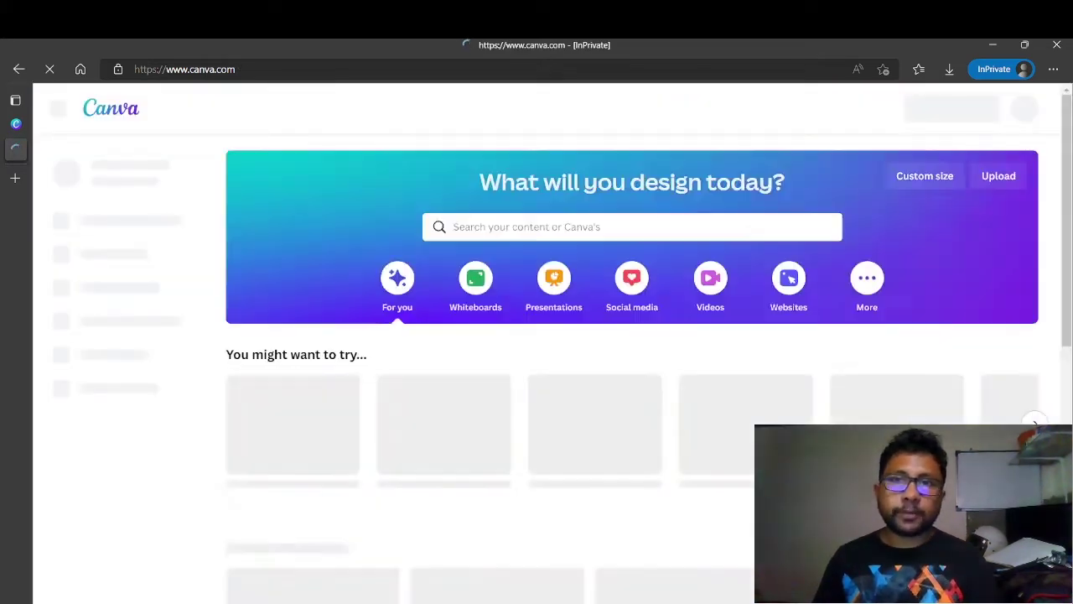
pyautogui.click(637, 220)
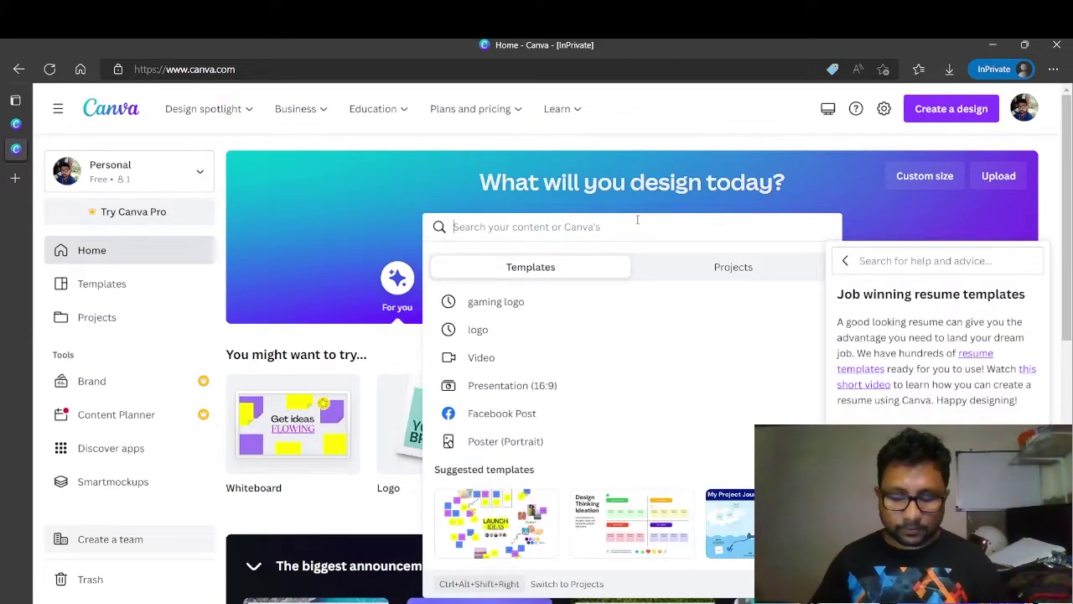
pyautogui.write('intro')
pyautogui.press('Return')
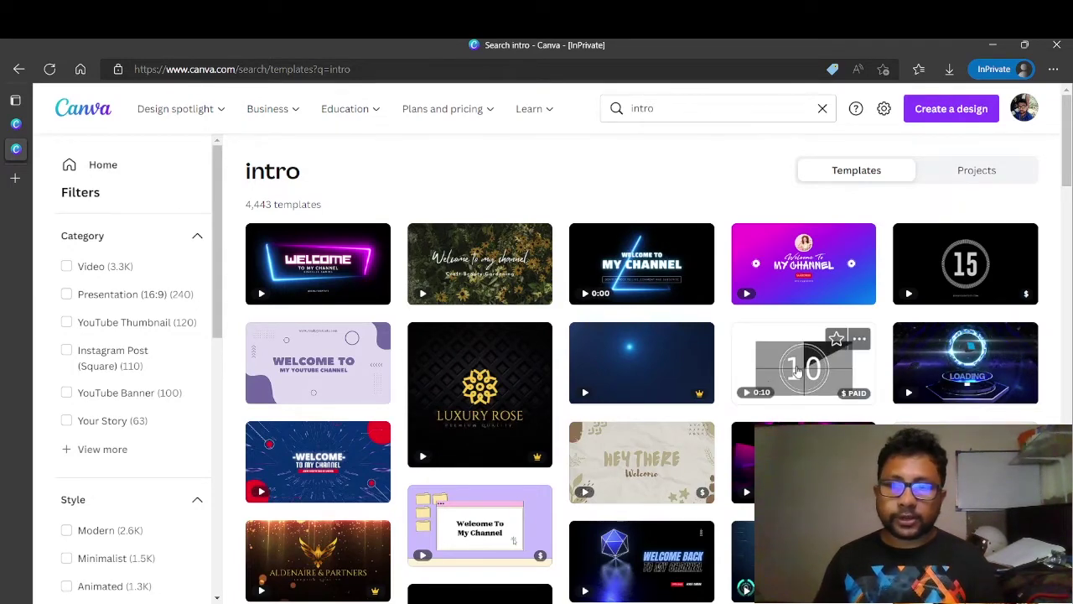
# Step: Browse through the intro template search results
pyautogui.scroll(-2, 805, 361)
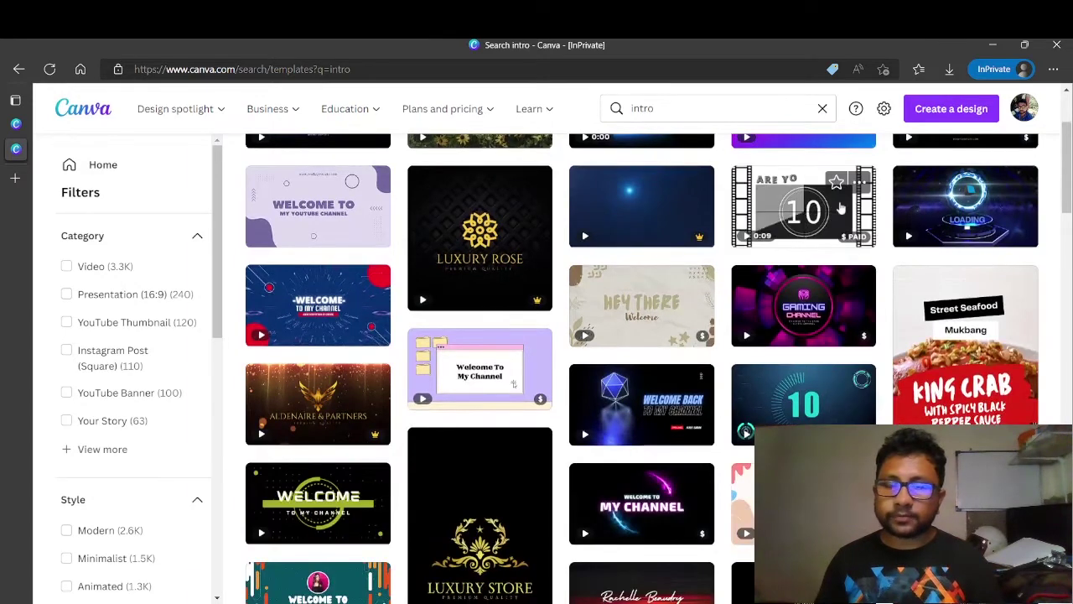
pyautogui.scroll(-3, 842, 208)
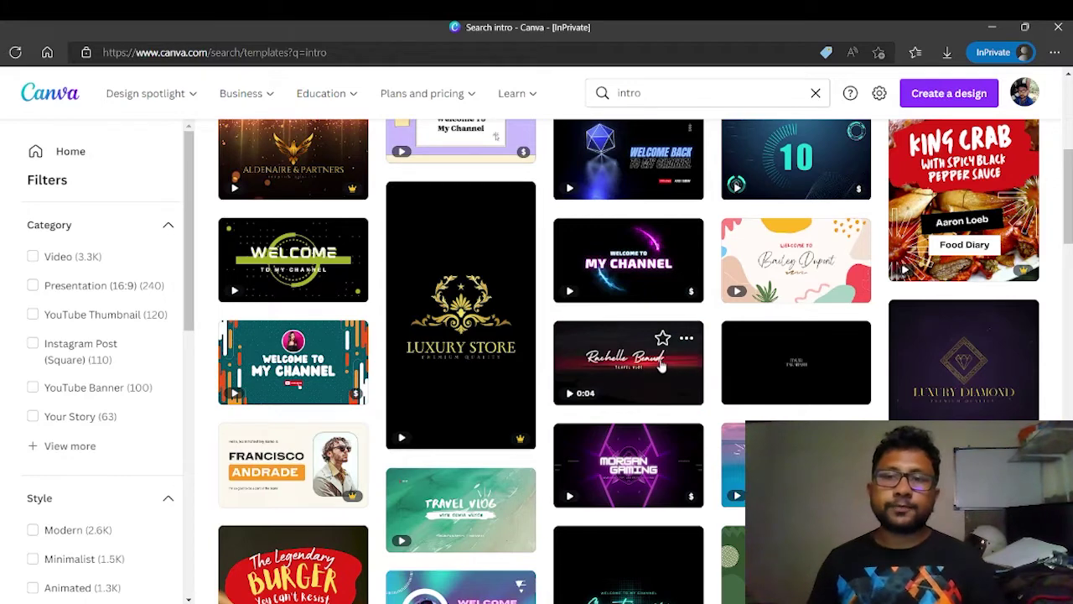
pyautogui.scroll(-5, 662, 367)
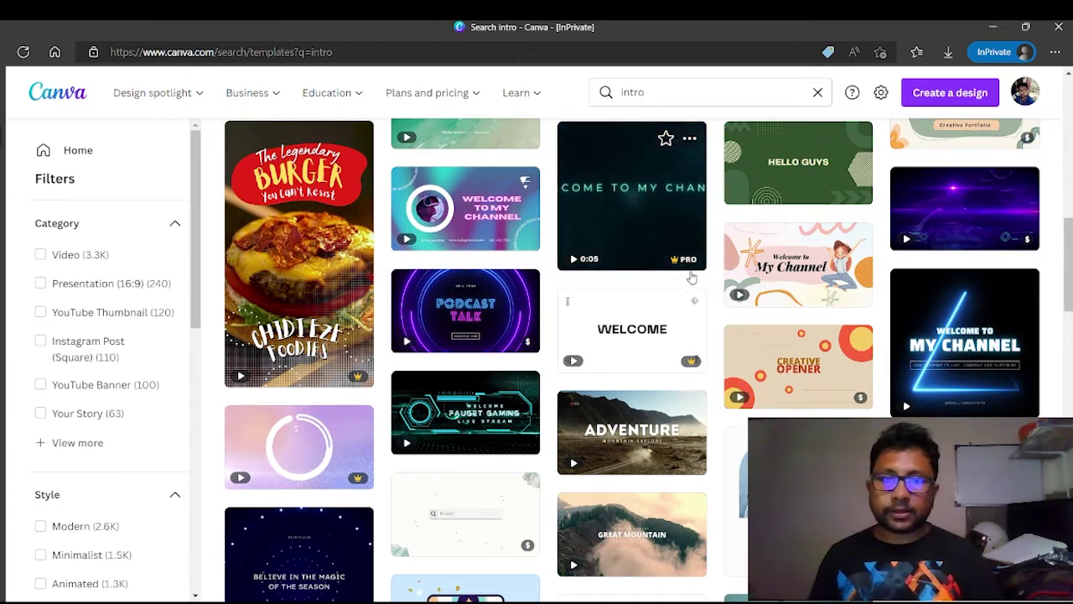
pyautogui.moveTo(499, 407)
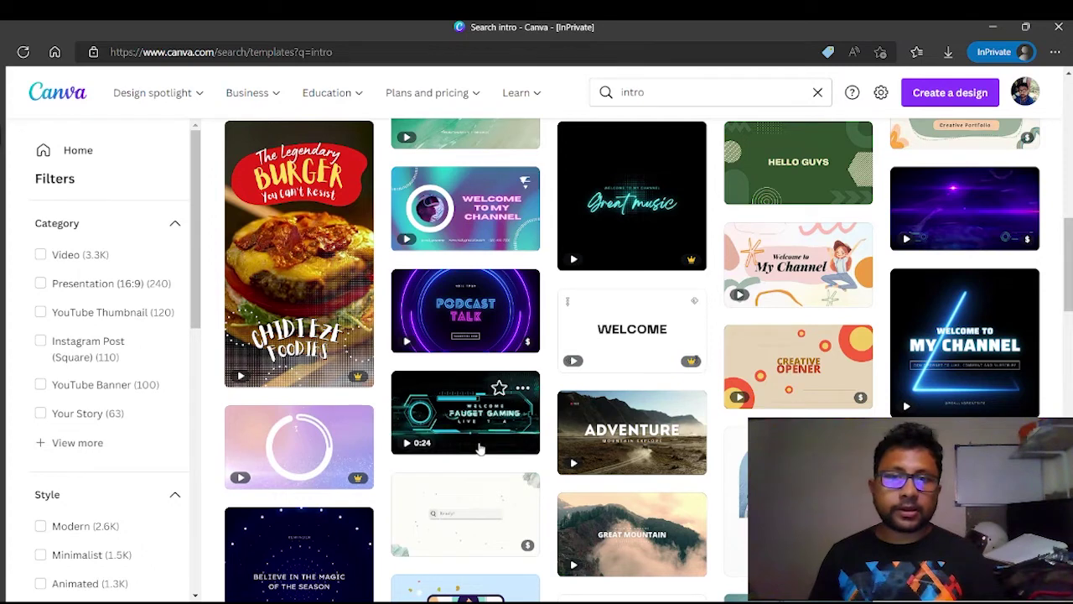
pyautogui.moveTo(607, 451)
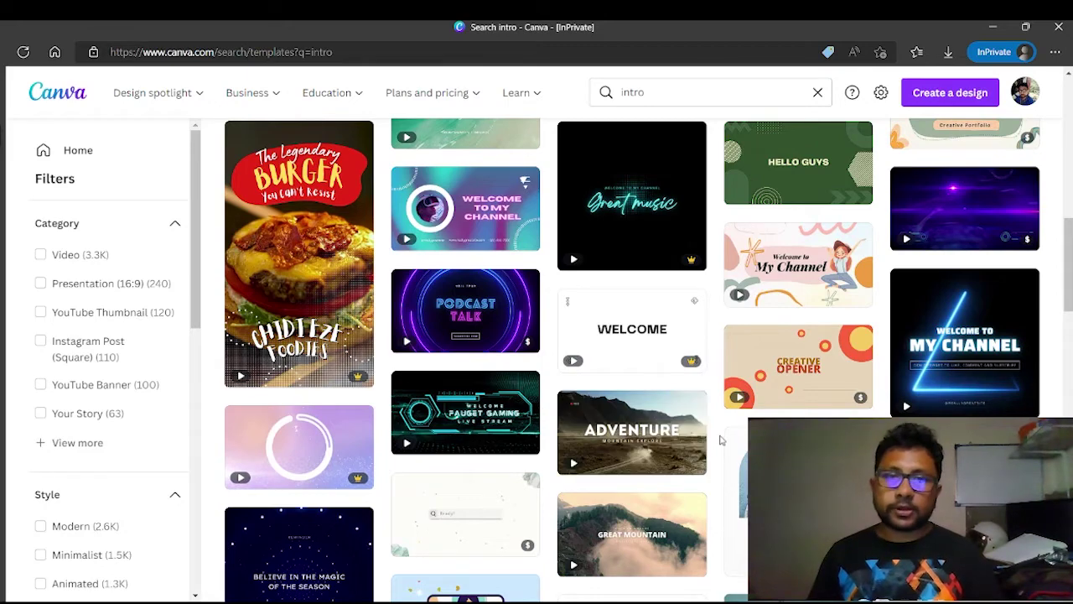
pyautogui.moveTo(703, 434)
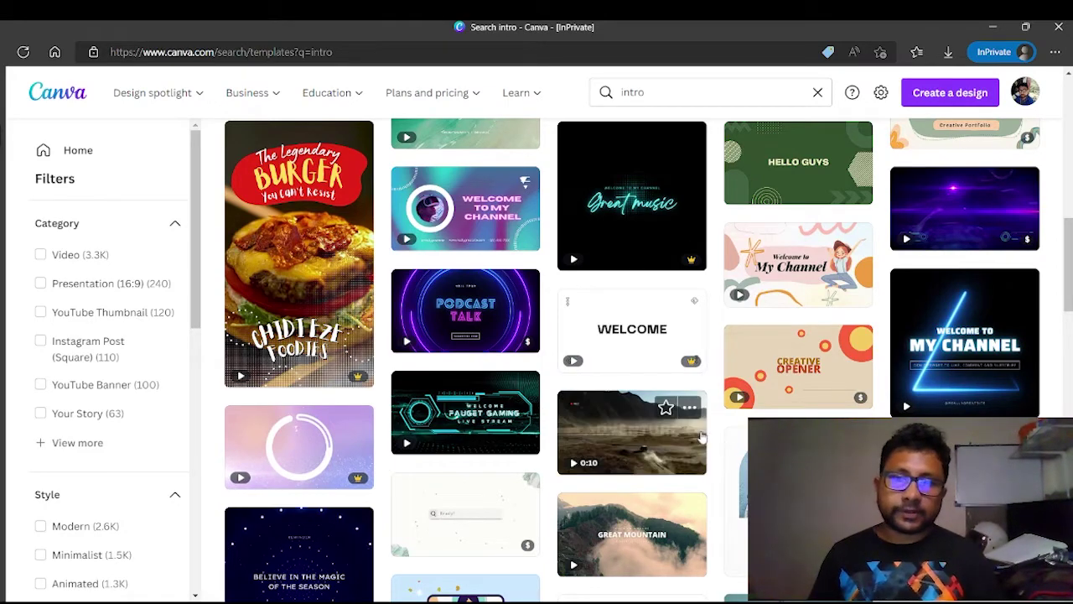
pyautogui.scroll(-6, 703, 435)
pyautogui.scroll(3, 703, 336)
# Step: Add 'gaming' to the search and open the Black And Green Futuristic Gaming Channel intro template
pyautogui.click(688, 93)
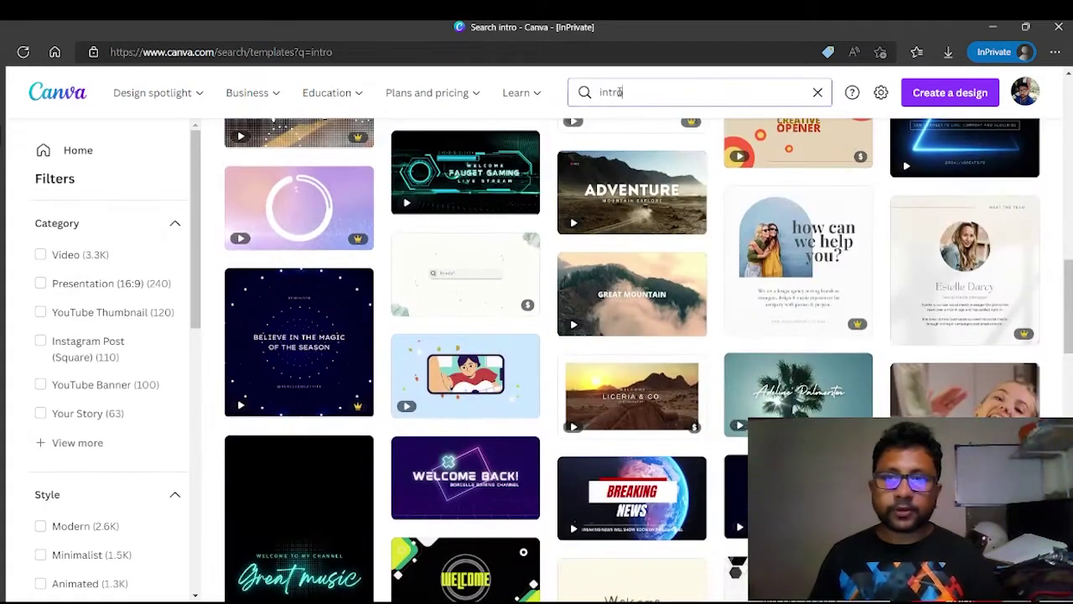
pyautogui.write('gaming')
pyautogui.press('Return')
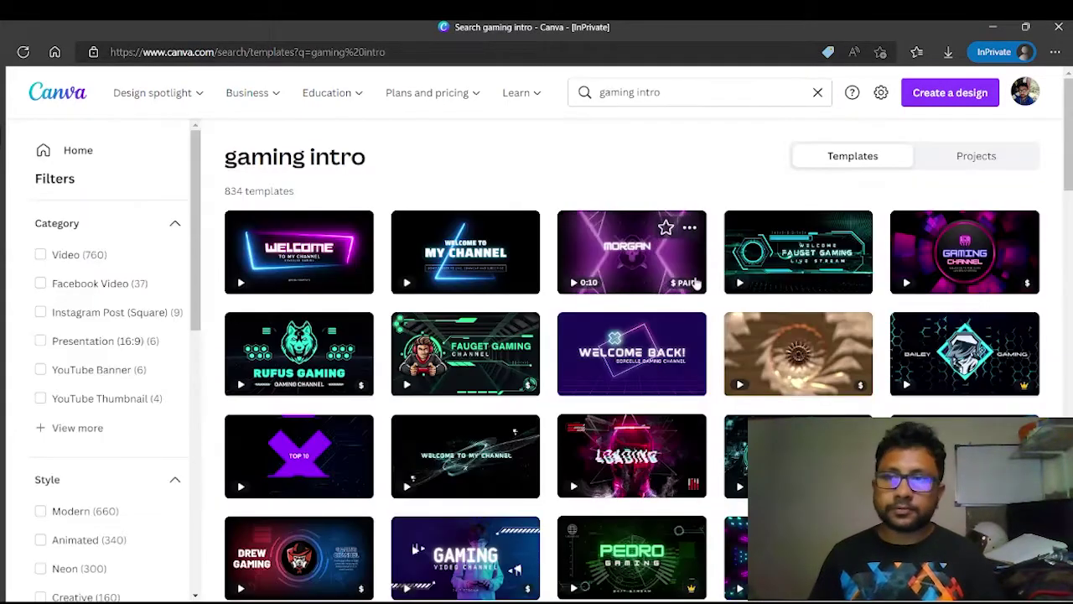
pyautogui.moveTo(968, 286)
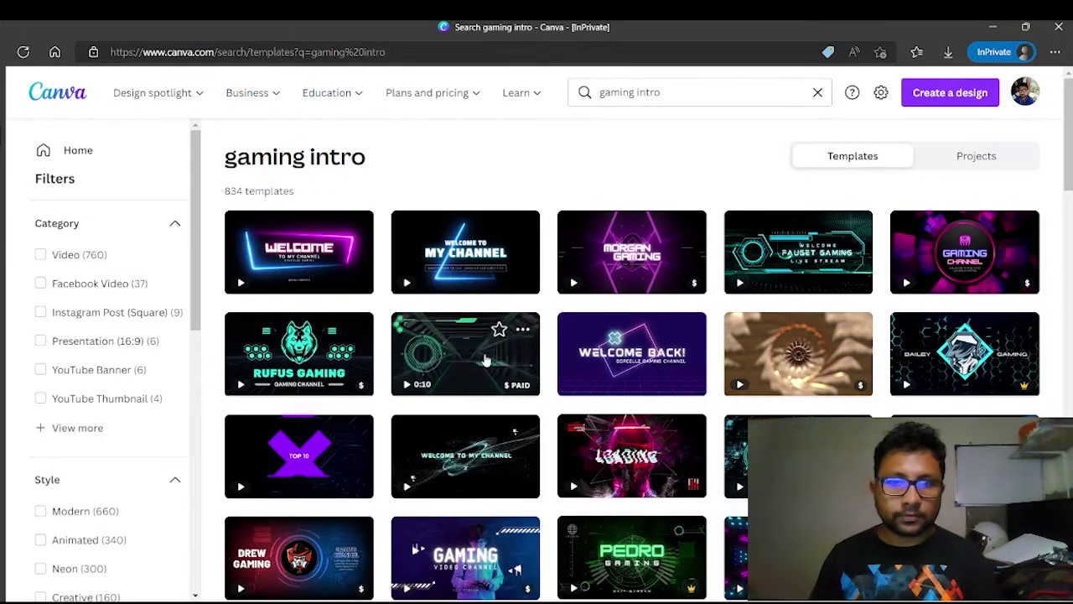
pyautogui.scroll(-2, 629, 311)
pyautogui.moveTo(324, 312)
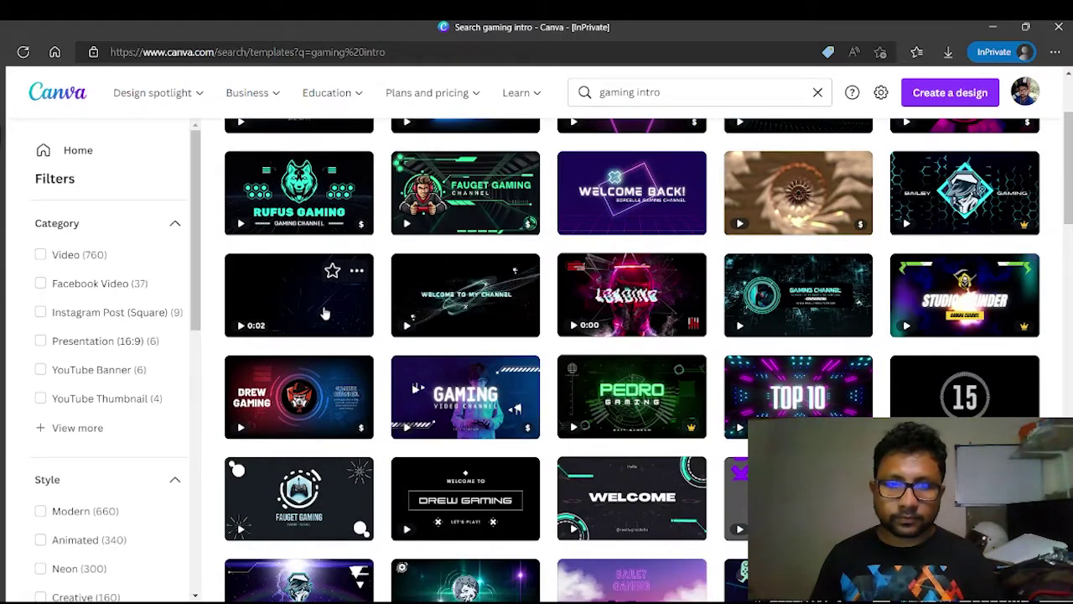
pyautogui.scroll(-4, 697, 192)
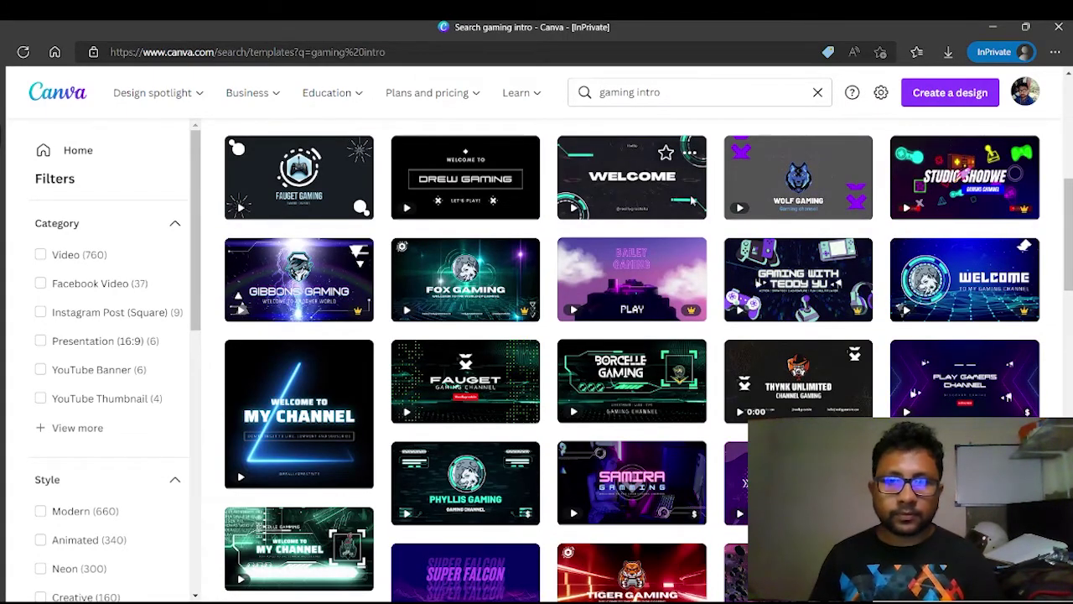
pyautogui.scroll(-1, 650, 384)
pyautogui.click(621, 288)
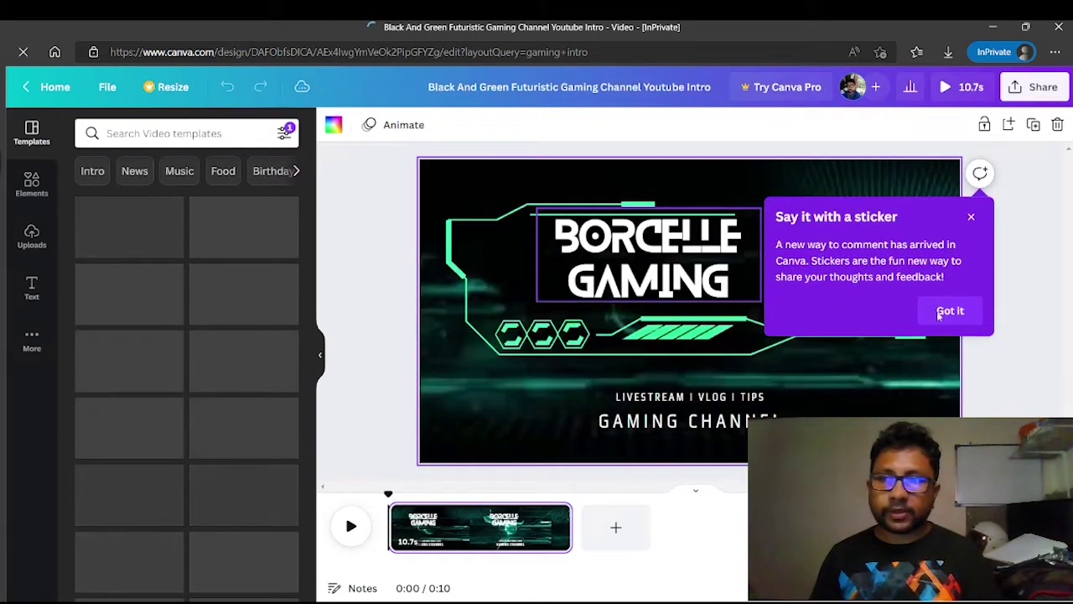
# Step: Dismiss the sticker tip, preview the 10.7s Borcelle Gaming intro, and leave cropping unchanged
pyautogui.click(943, 312)
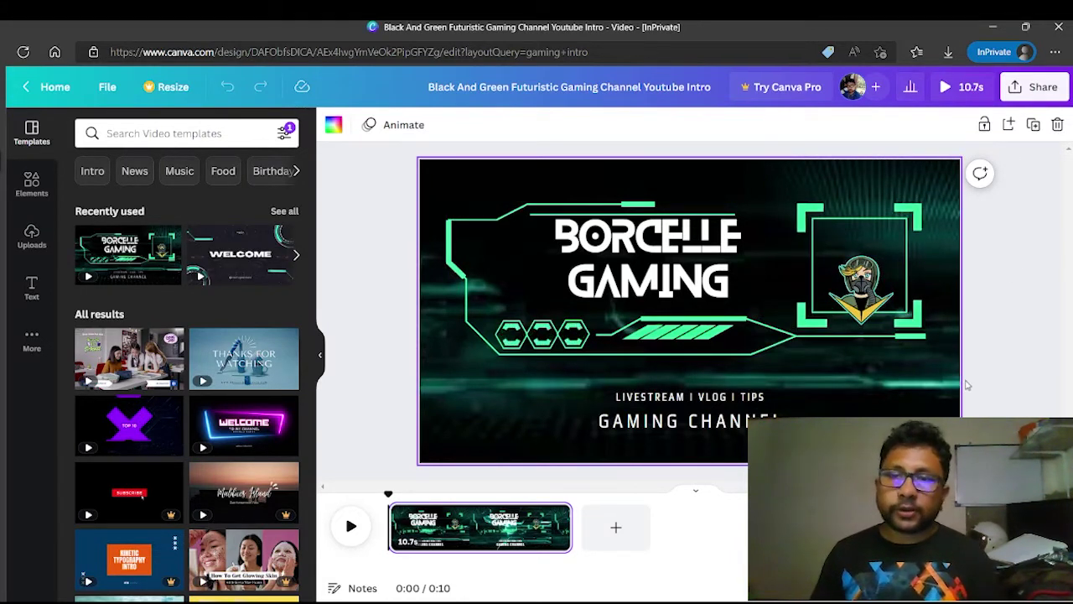
pyautogui.click(952, 87)
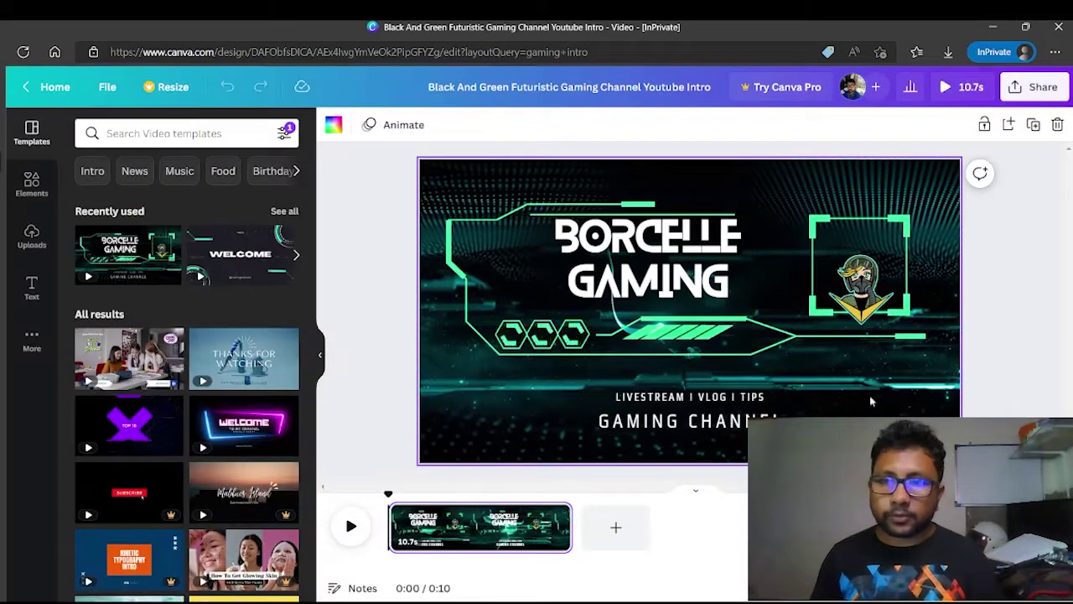
pyautogui.click(871, 402)
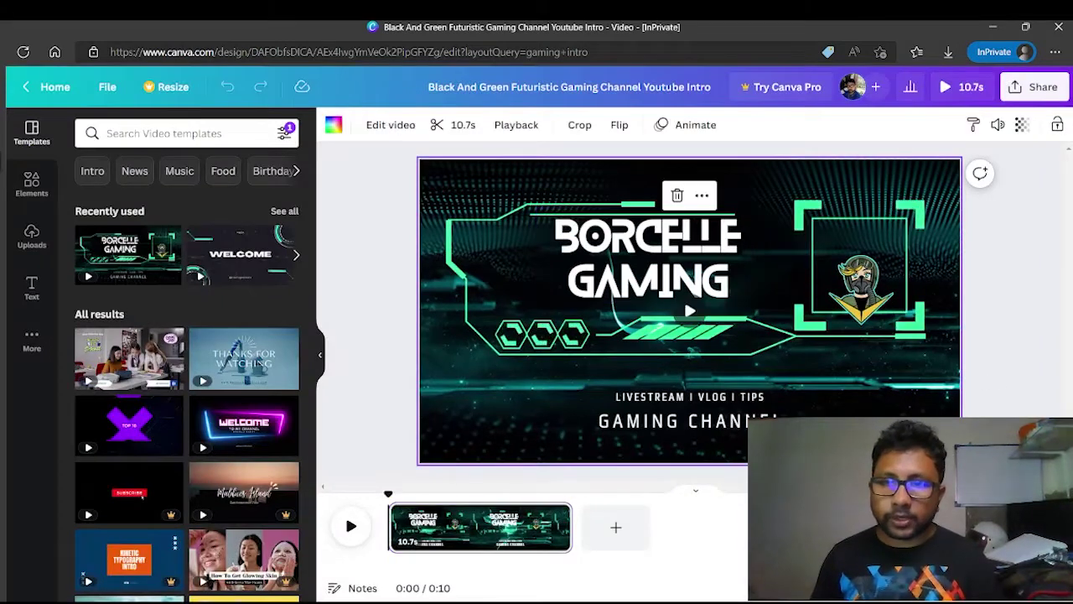
pyautogui.doubleClick(517, 167)
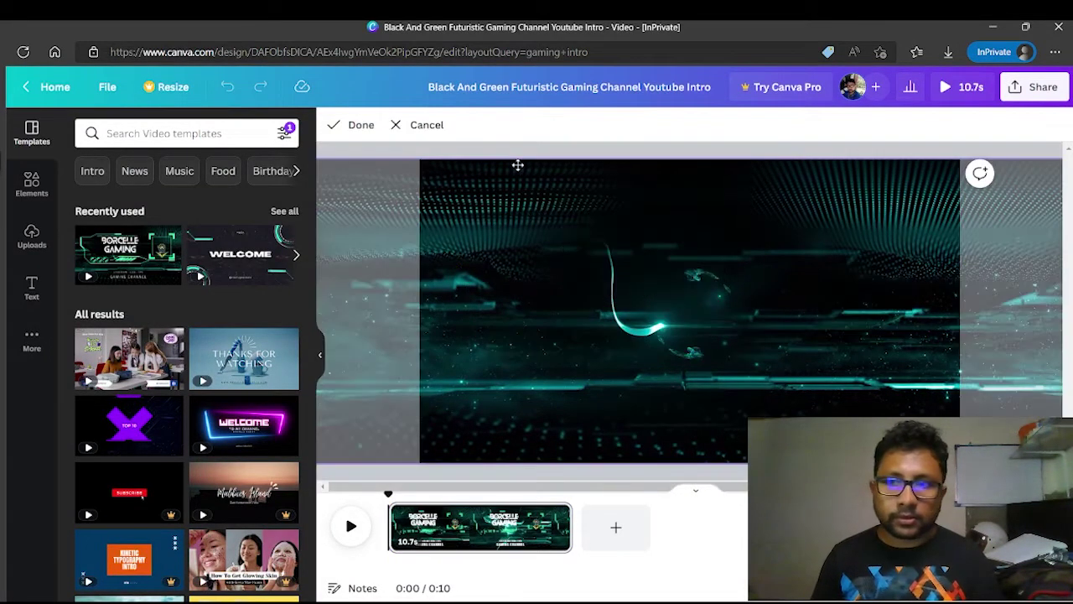
pyautogui.rightClick(700, 379)
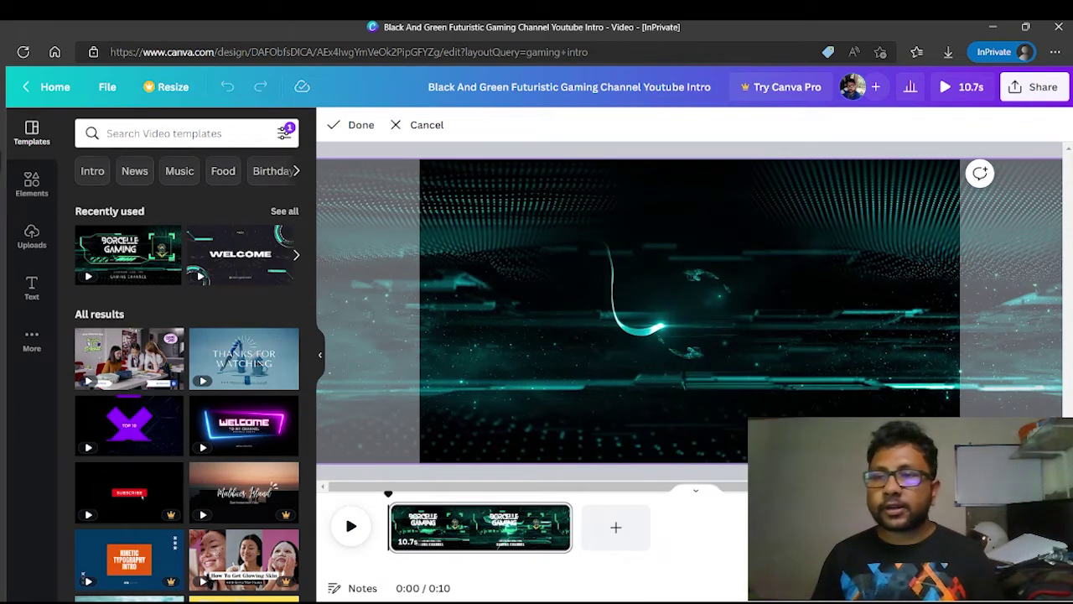
pyautogui.press('Escape')
pyautogui.press('Escape')
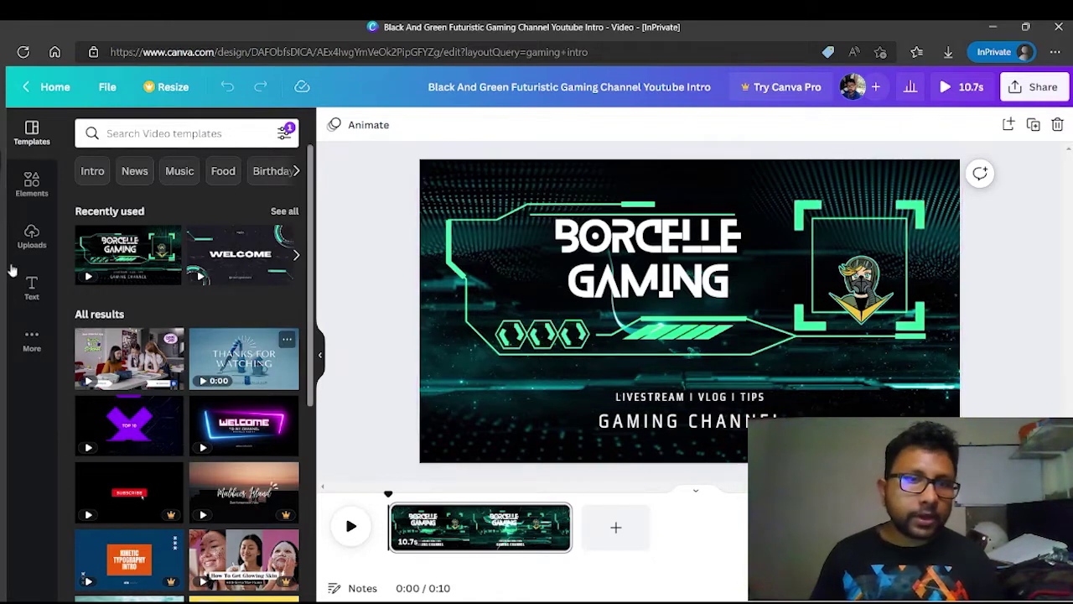
# Step: Switch to the Black & Blue Gaming Futuristic design, play it, then show page 2
pyautogui.moveTo(4, 270)
pyautogui.click(72, 185)
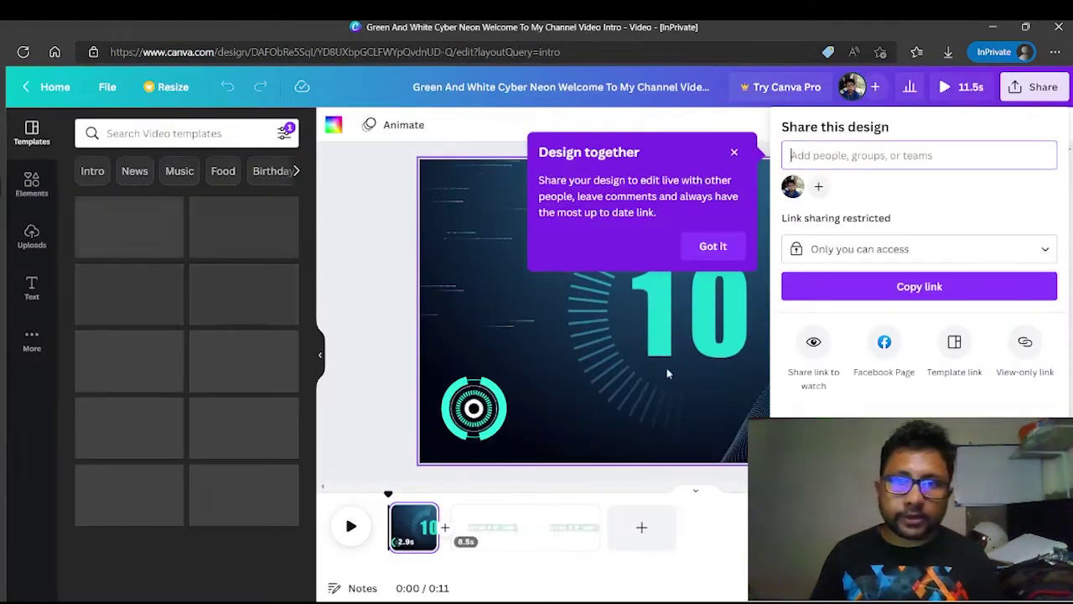
pyautogui.hotkey('ctrl', 'Tab')
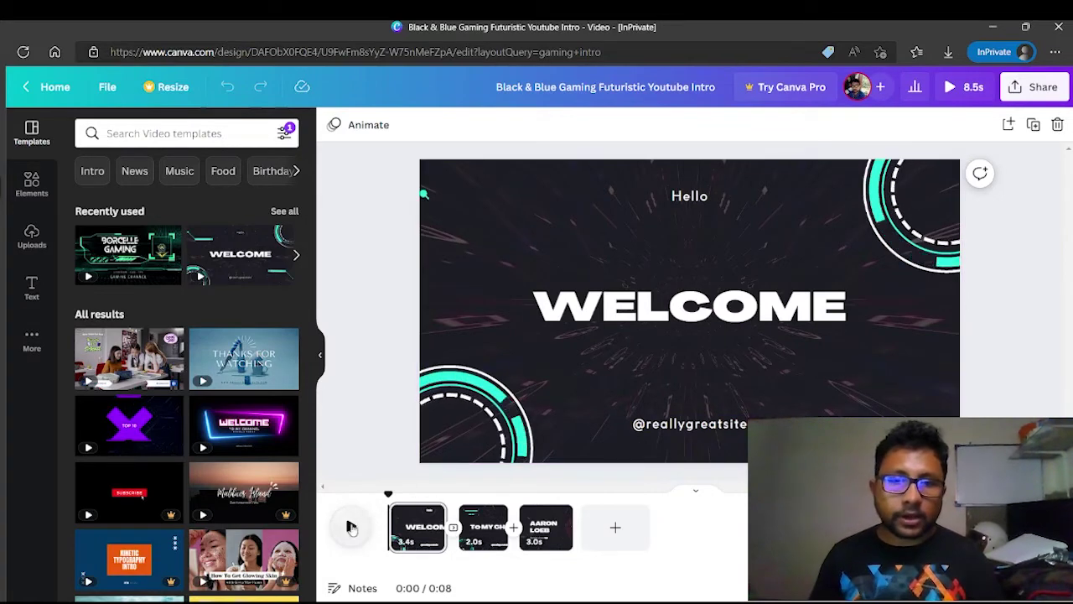
pyautogui.click(351, 526)
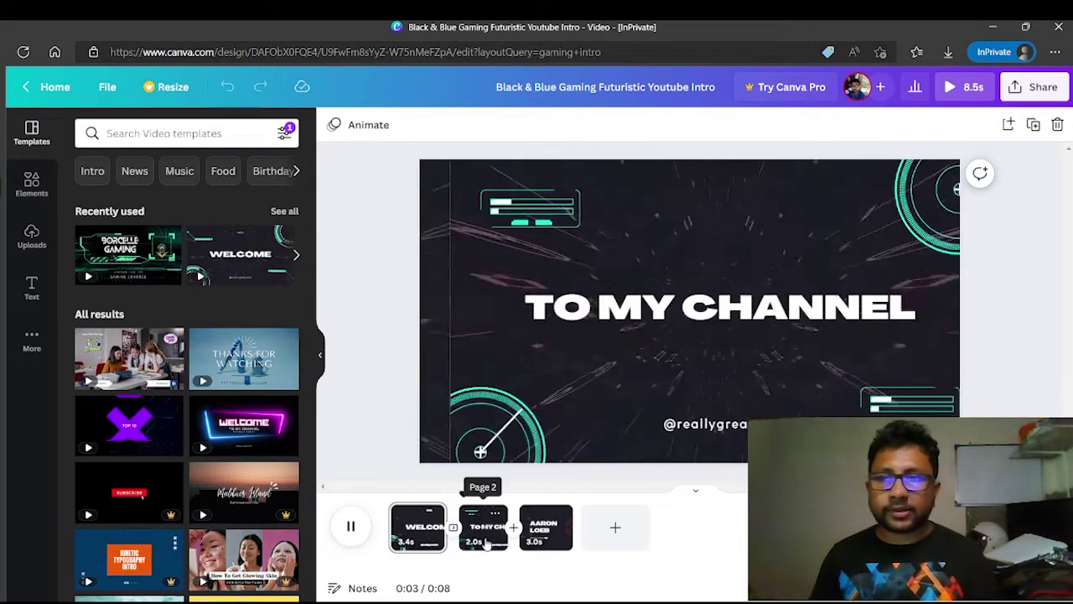
pyautogui.click(672, 575)
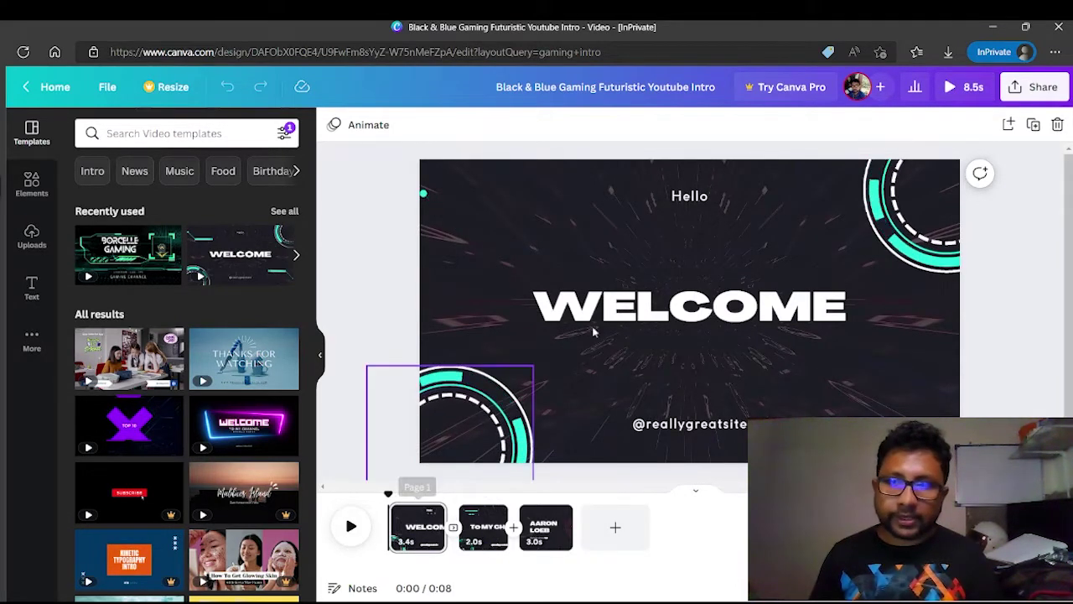
pyautogui.click(487, 513)
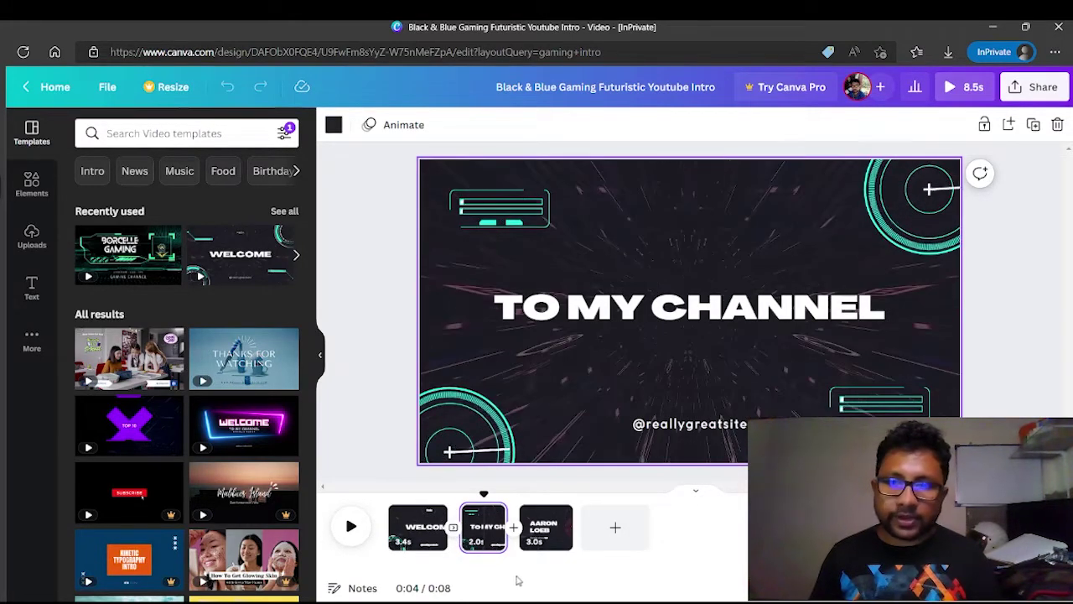
# Step: On page 3, replace the AARON LOEB title with GAMING TOURS
pyautogui.click(536, 540)
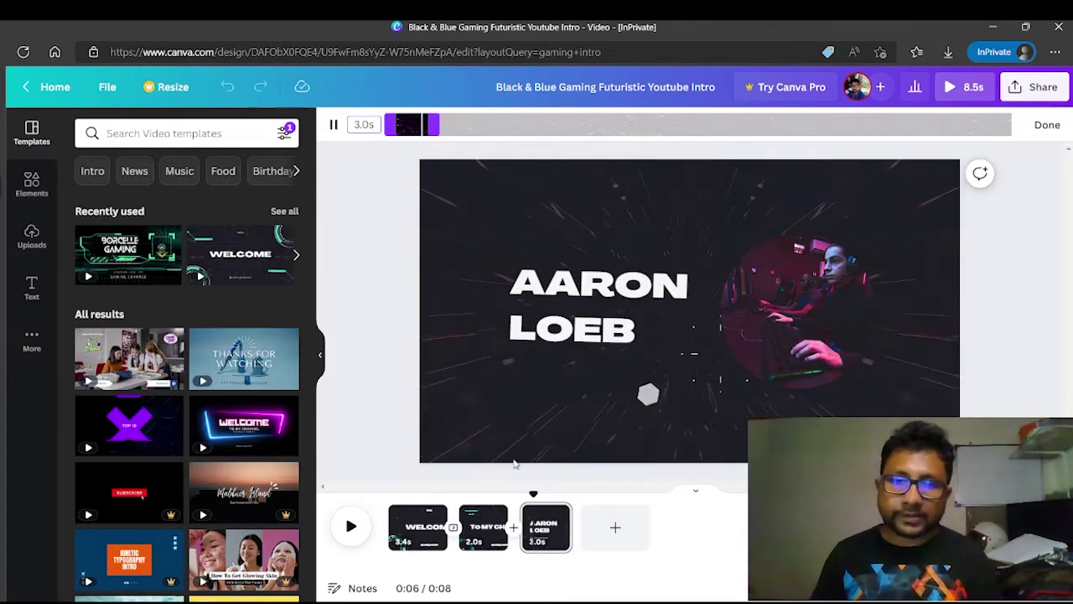
pyautogui.click(616, 308)
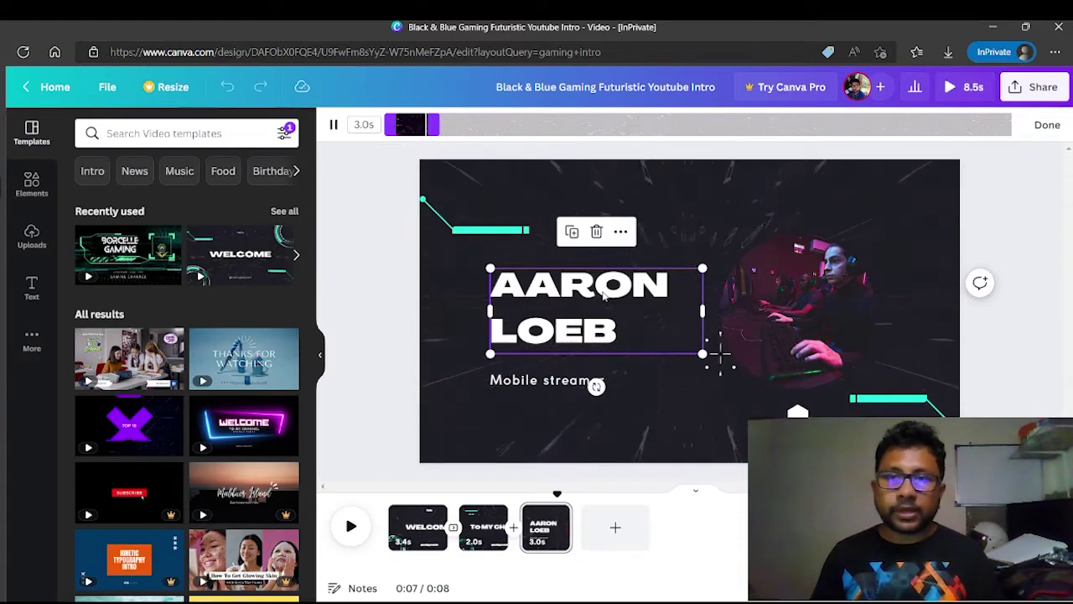
pyautogui.doubleClick(616, 308)
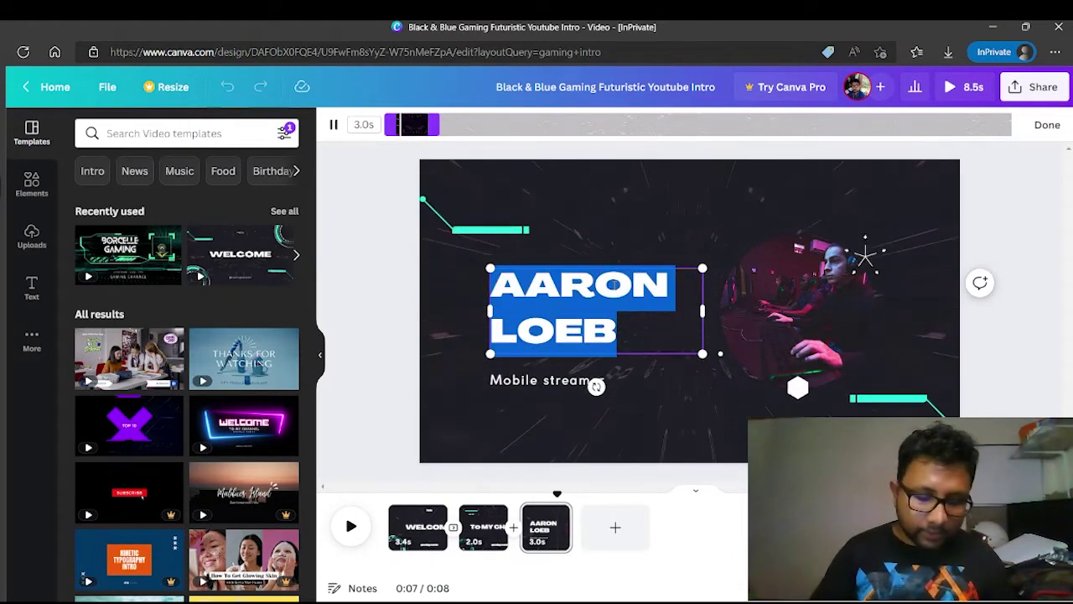
pyautogui.write('GAMING TOURS')
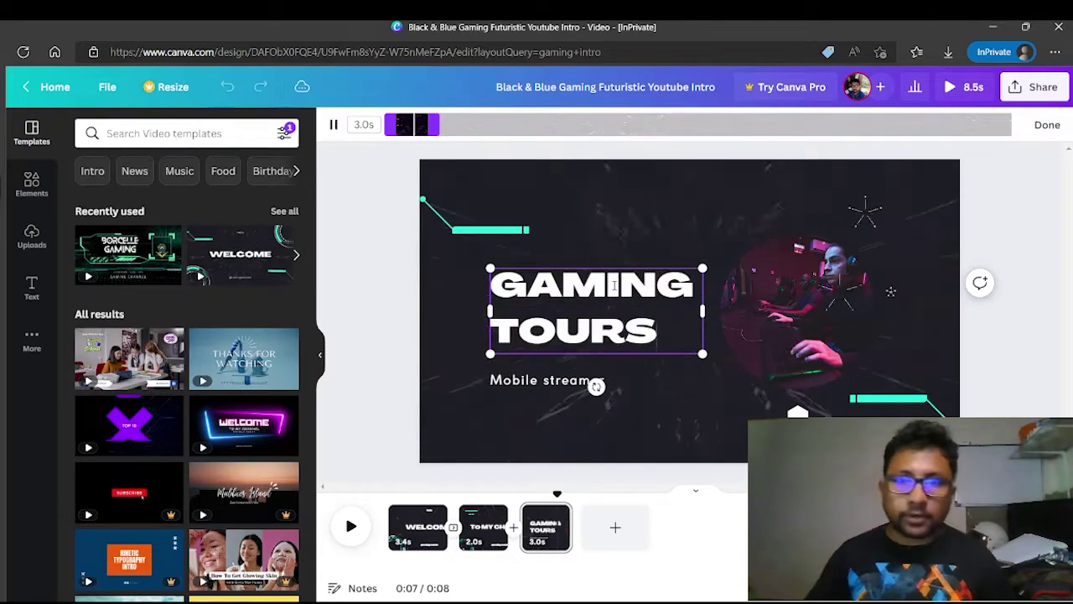
pyautogui.click(1016, 234)
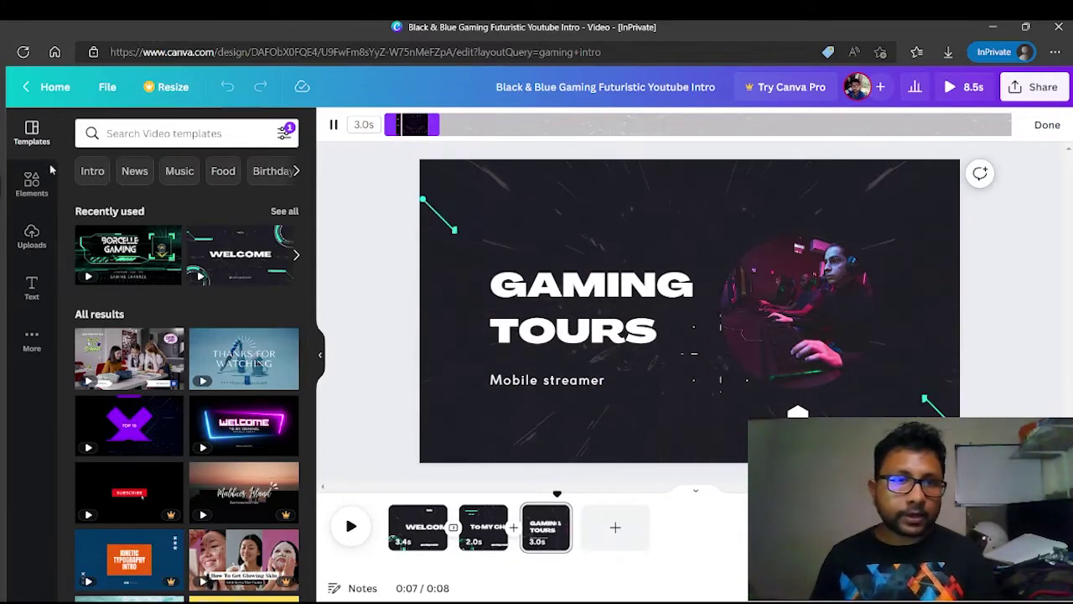
pyautogui.click(46, 191)
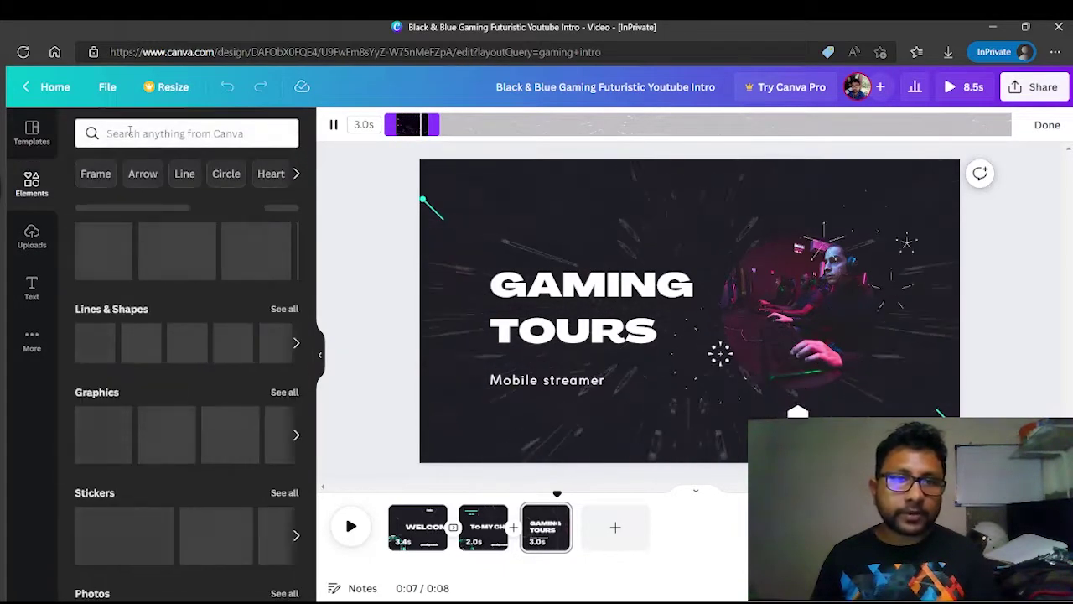
# Step: Search Elements for 'person', then detach and delete the gamer photo from page 3's circle frame
pyautogui.click(130, 132)
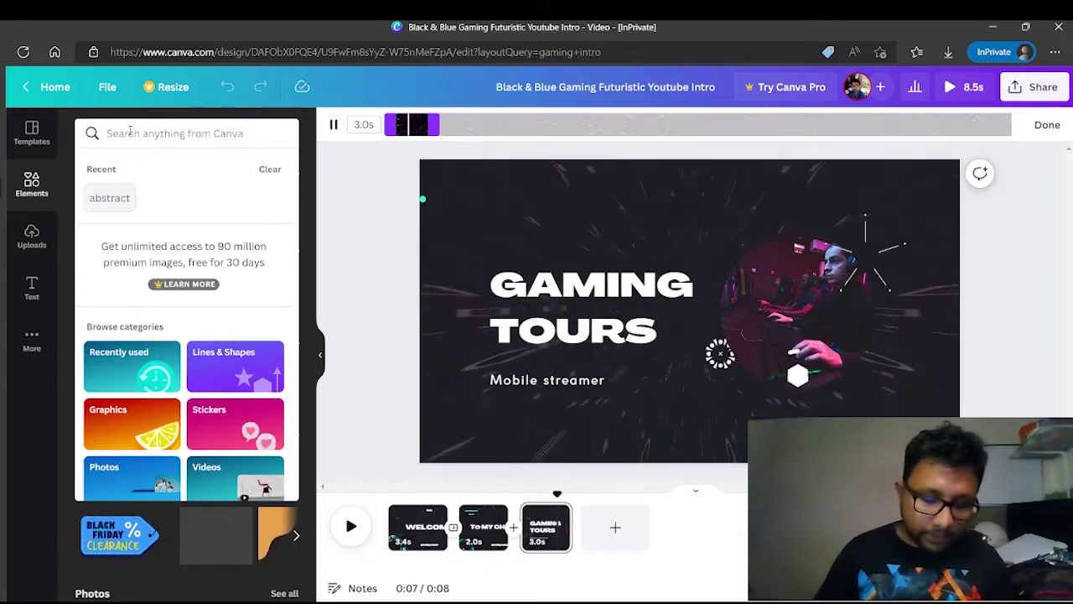
pyautogui.write('person')
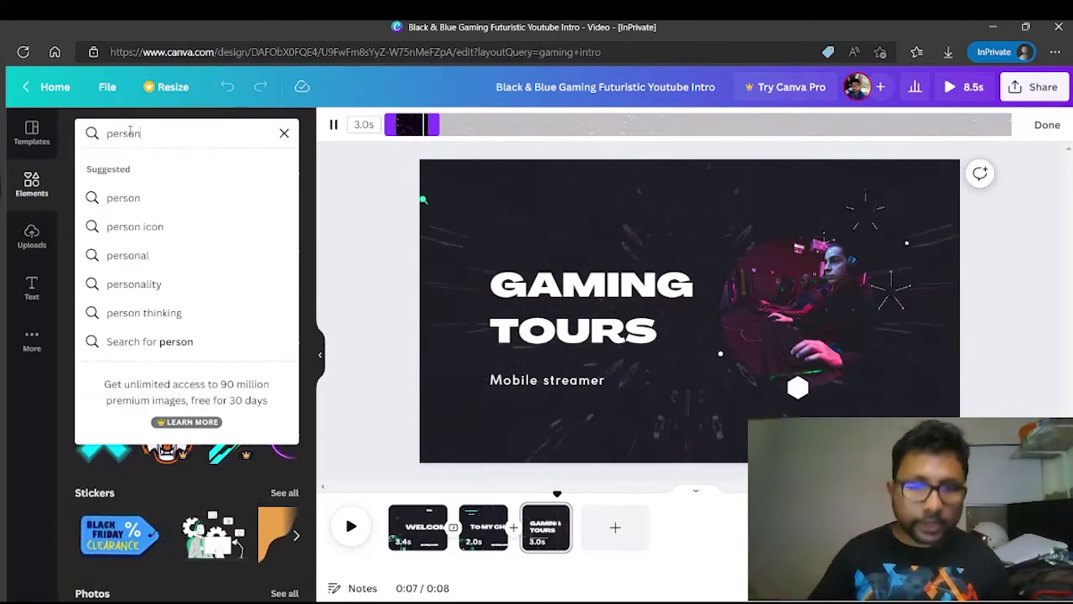
pyautogui.press('Return')
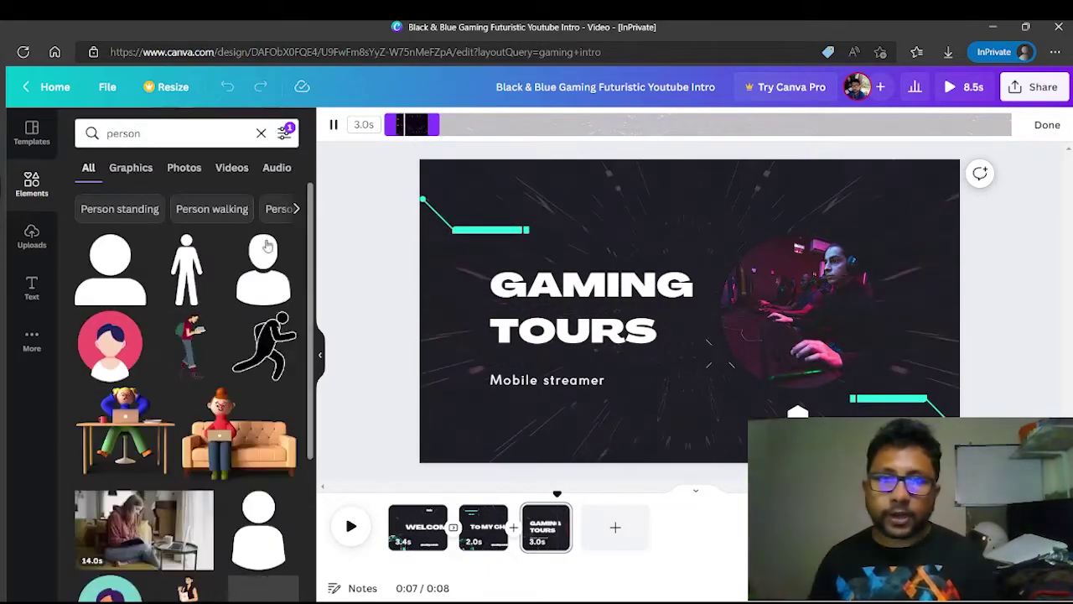
pyautogui.click(755, 304)
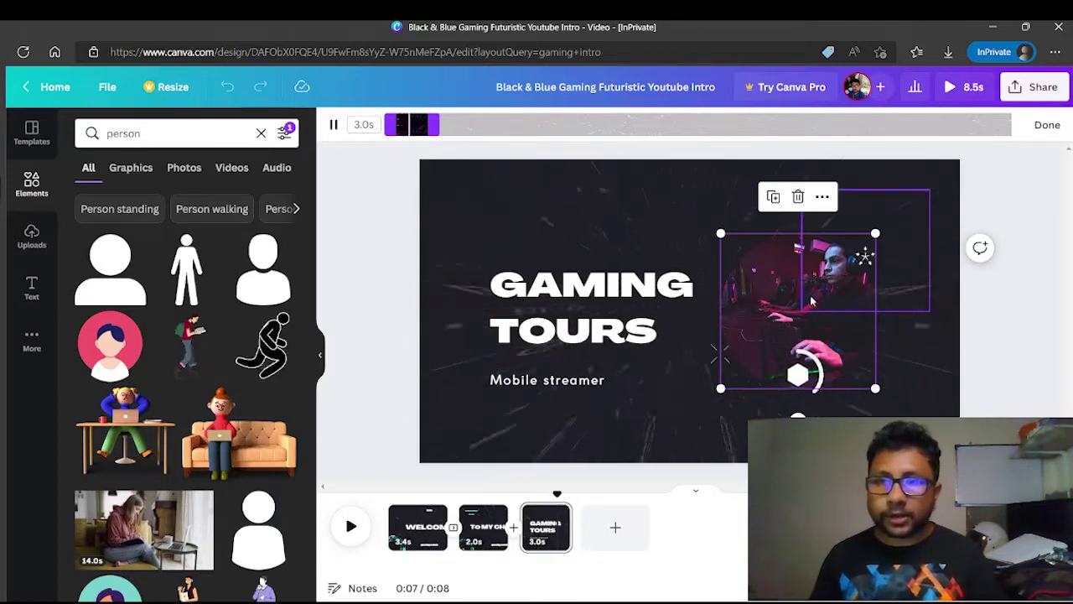
pyautogui.rightClick(766, 311)
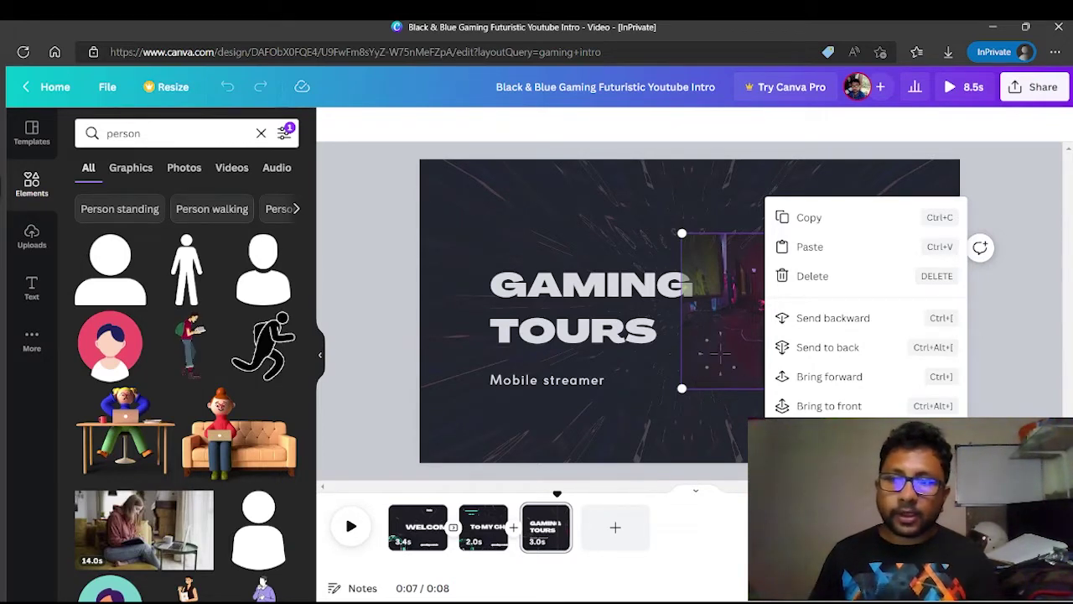
pyautogui.click(828, 406)
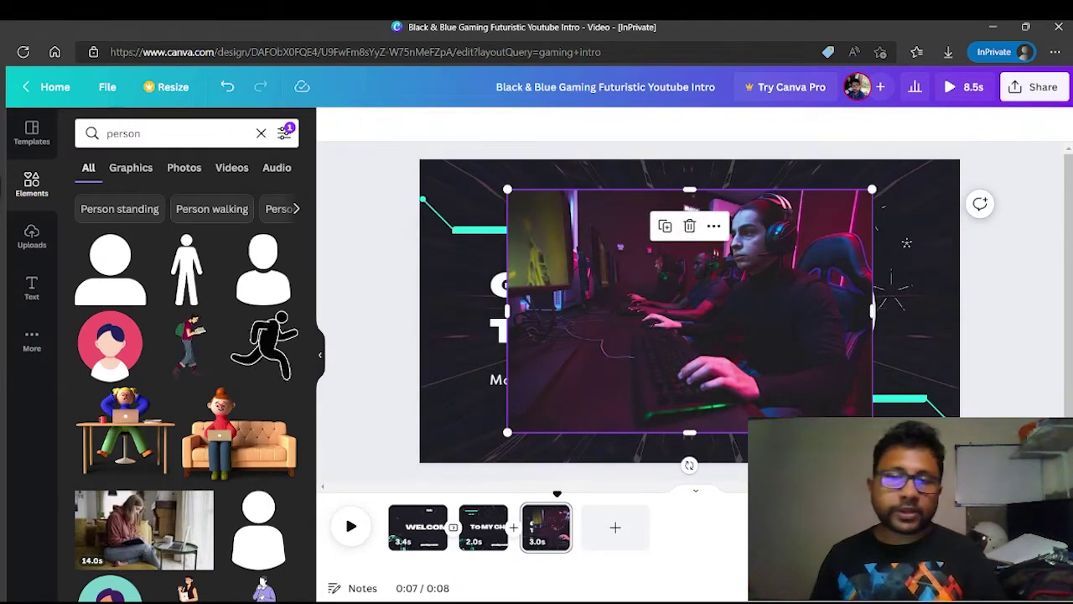
pyautogui.press('Delete')
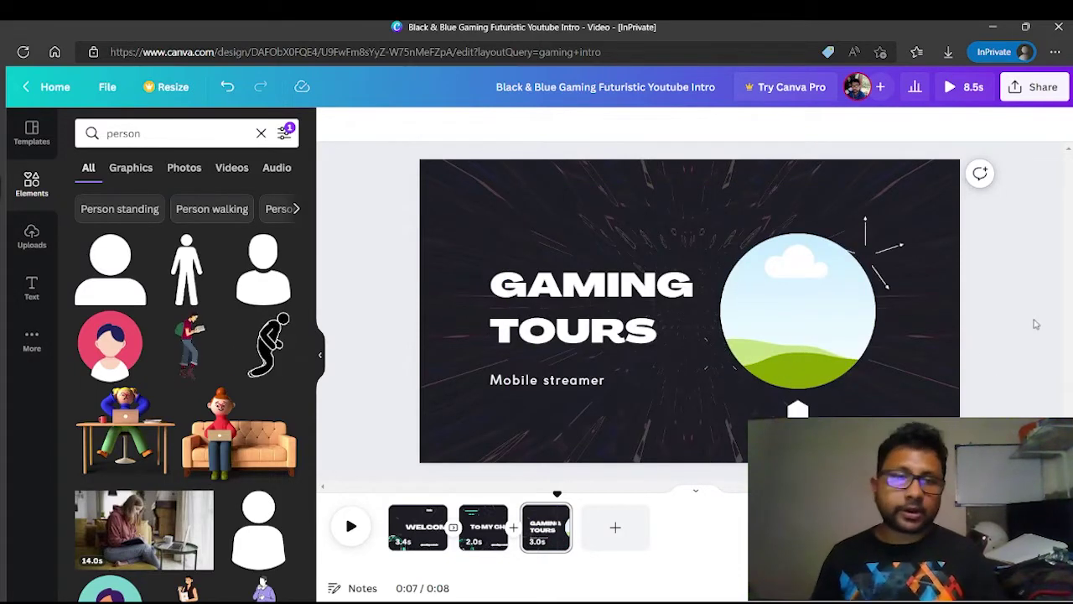
# Step: Drop the smiling wheelchair-user photo into the circle frame, enlarge and reposition it, then show page 2
pyautogui.scroll(-5, 122, 475)
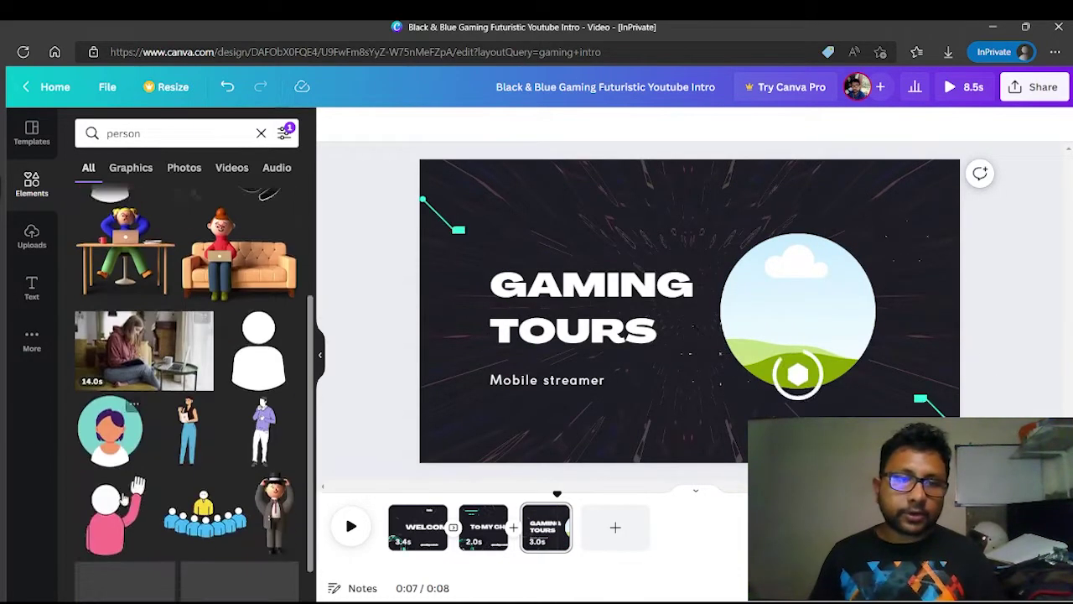
pyautogui.scroll(-3, 119, 476)
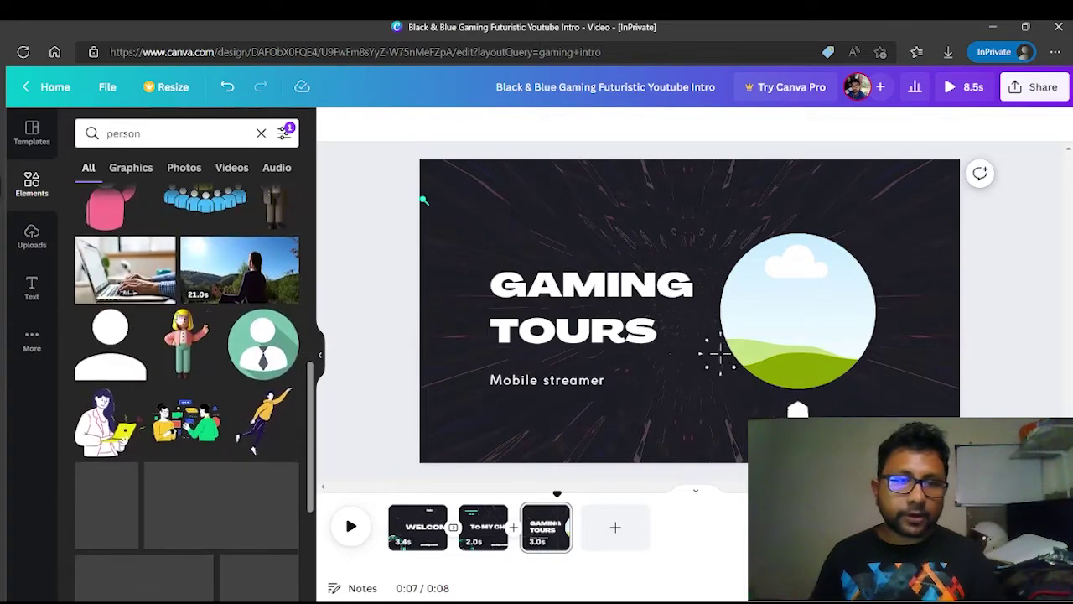
pyautogui.scroll(-4, 220, 406)
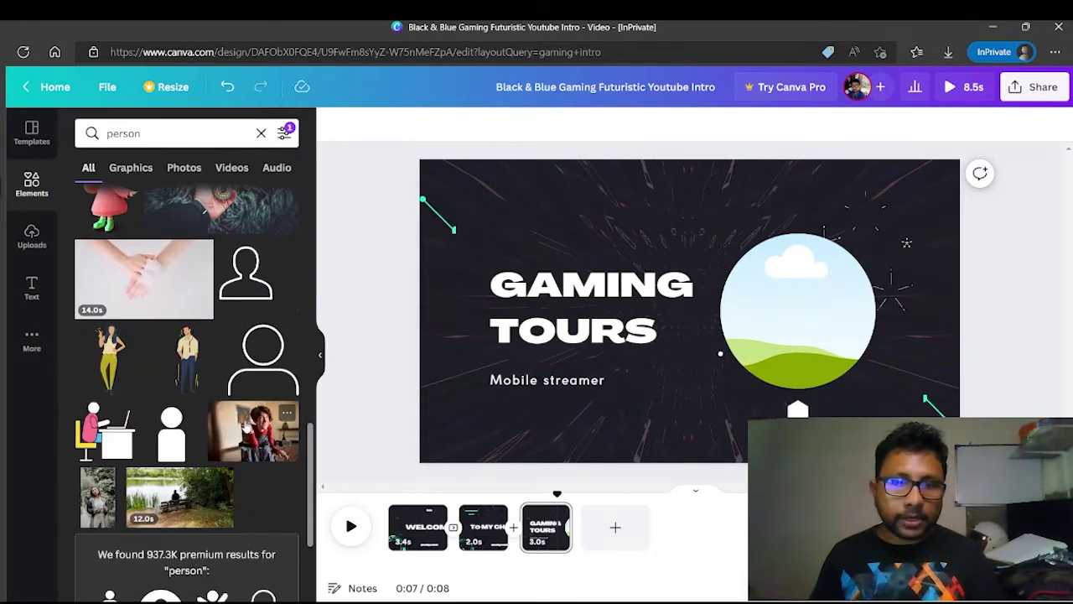
pyautogui.click(248, 435)
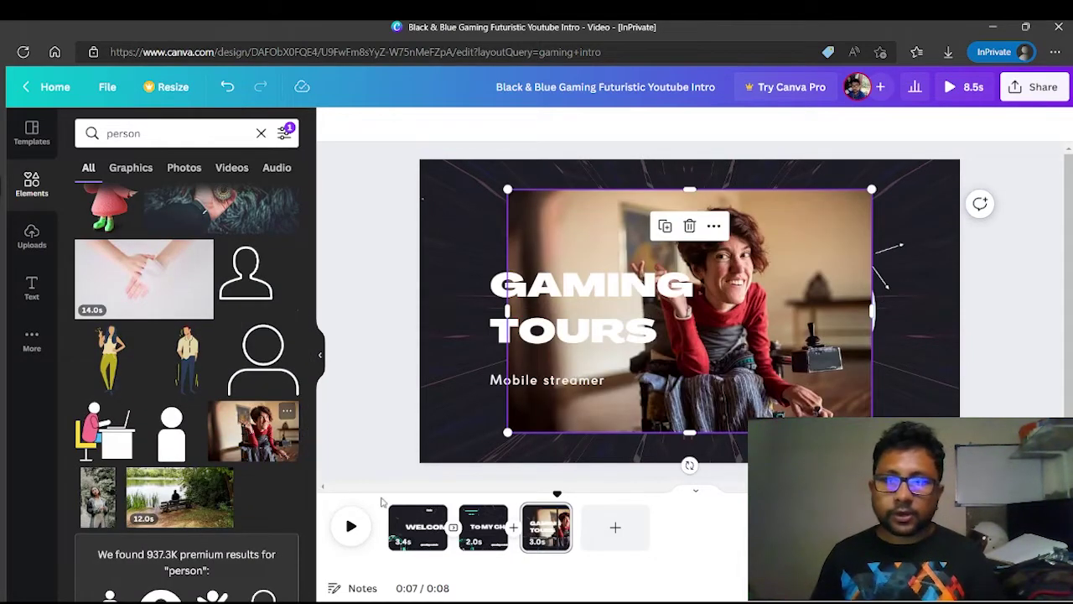
pyautogui.moveTo(715, 386); pyautogui.dragTo(771, 356)
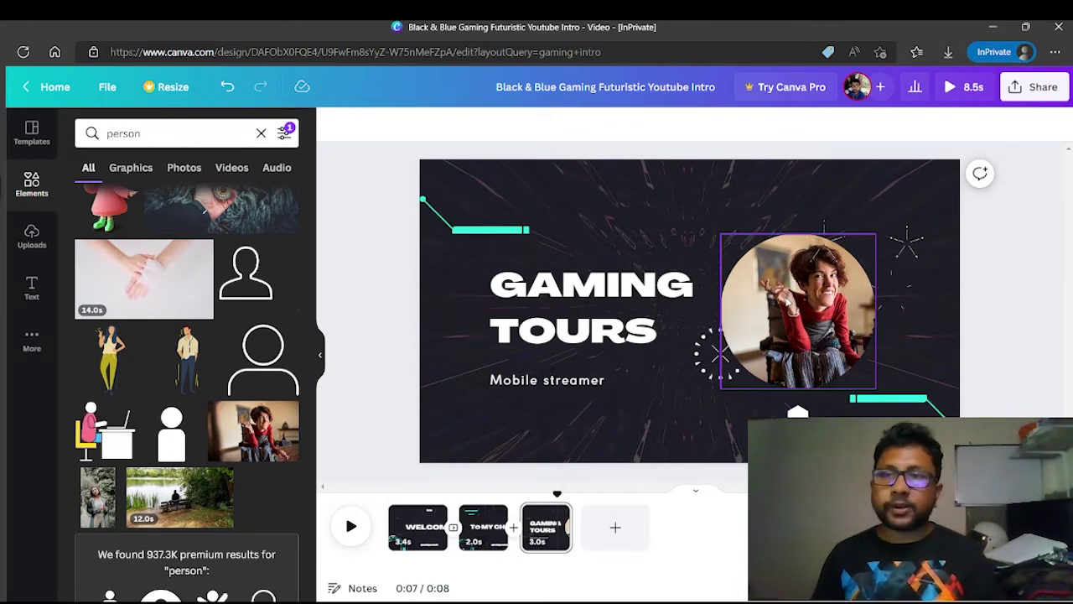
pyautogui.doubleClick(798, 374)
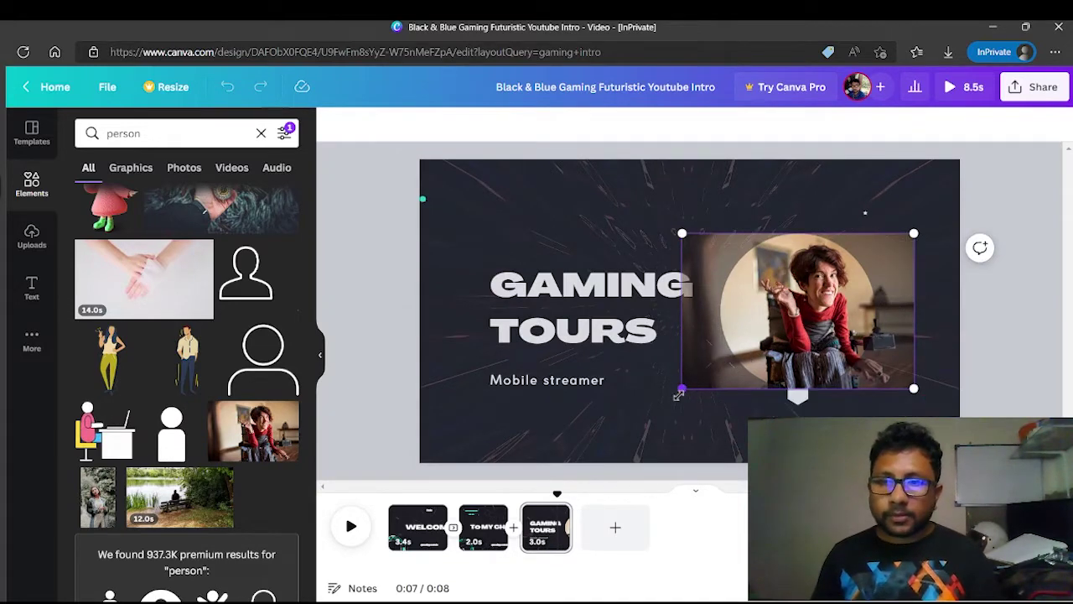
pyautogui.moveTo(680, 394); pyautogui.dragTo(621, 460)
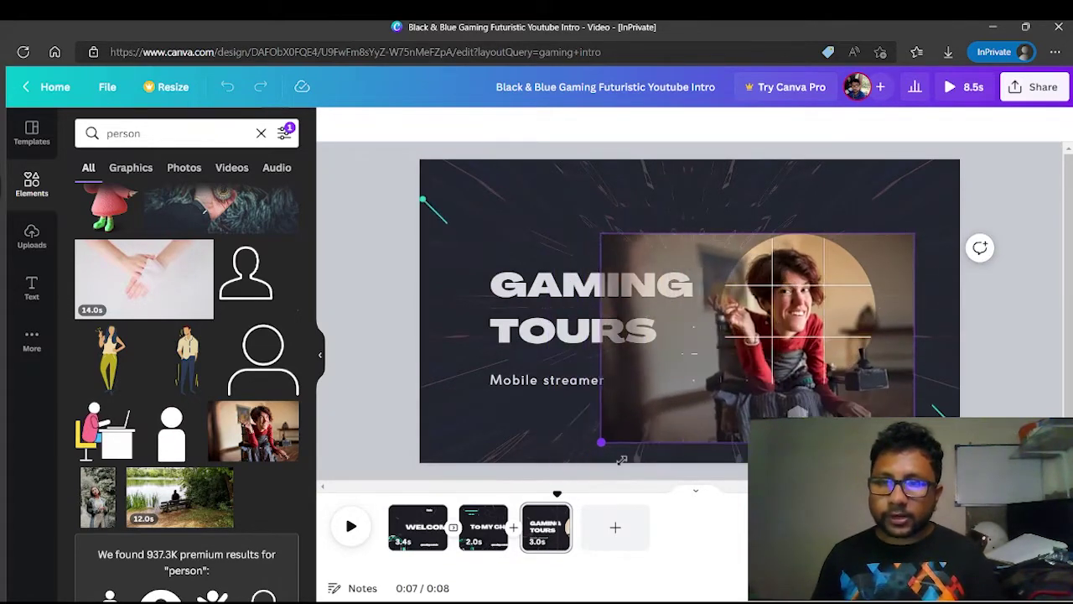
pyautogui.moveTo(730, 408); pyautogui.dragTo(757, 411)
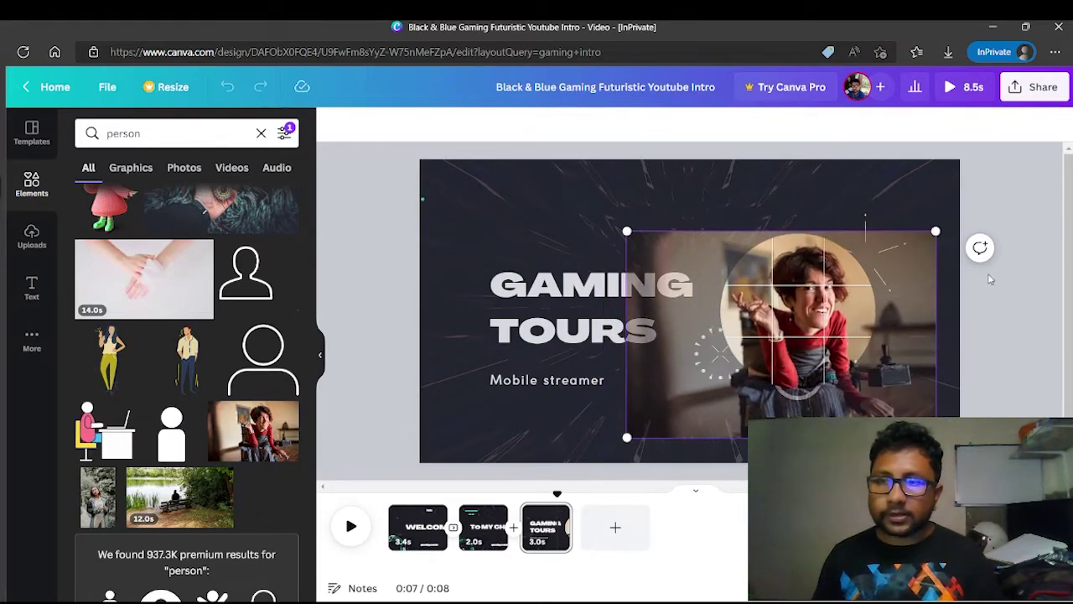
pyautogui.click(989, 279)
pyautogui.click(487, 527)
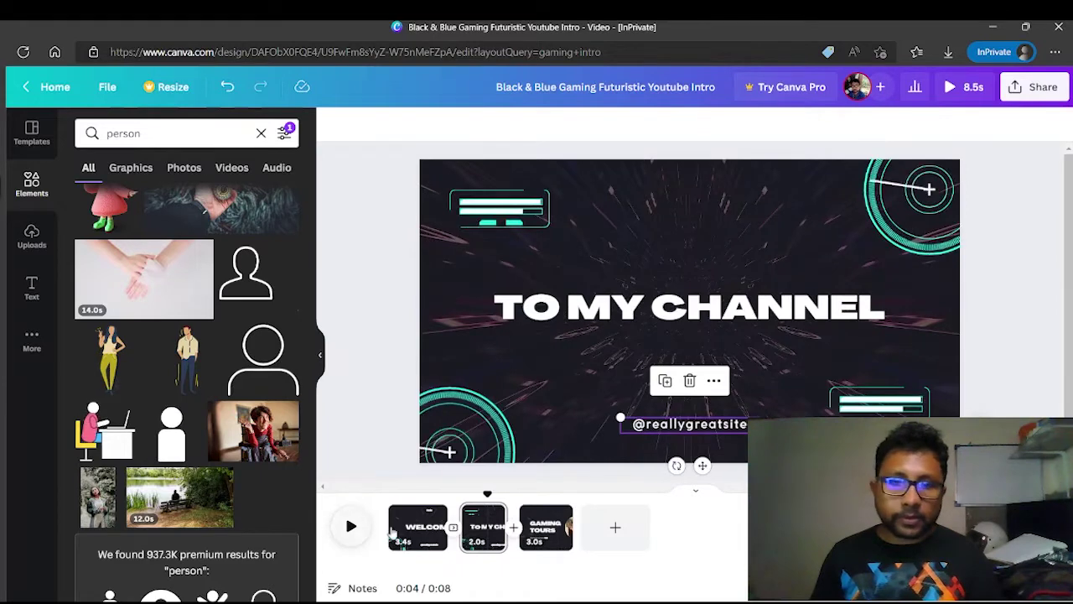
pyautogui.click(416, 541)
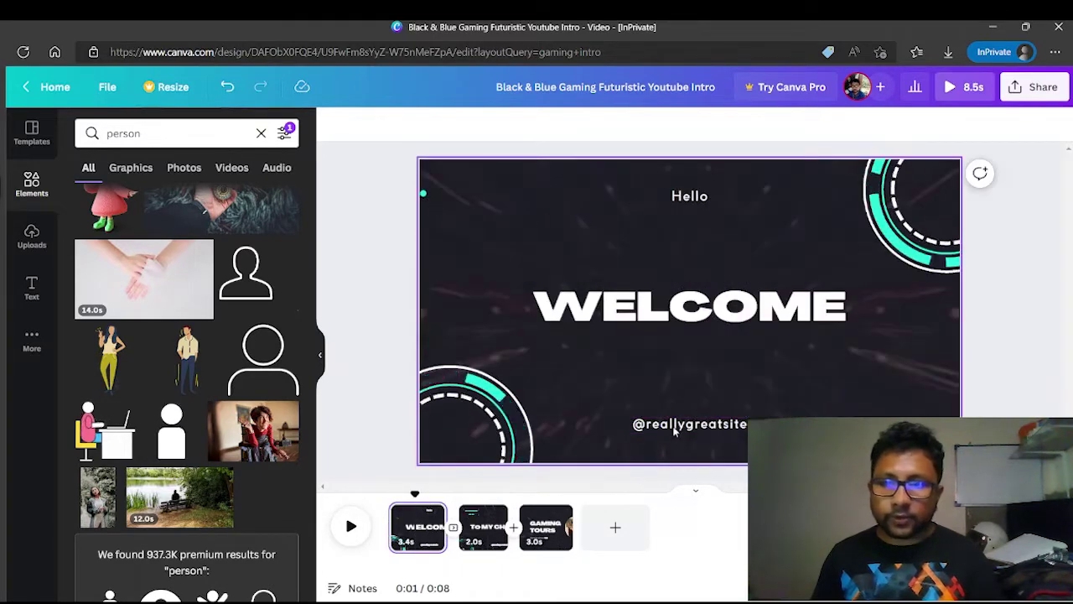
pyautogui.click(675, 427)
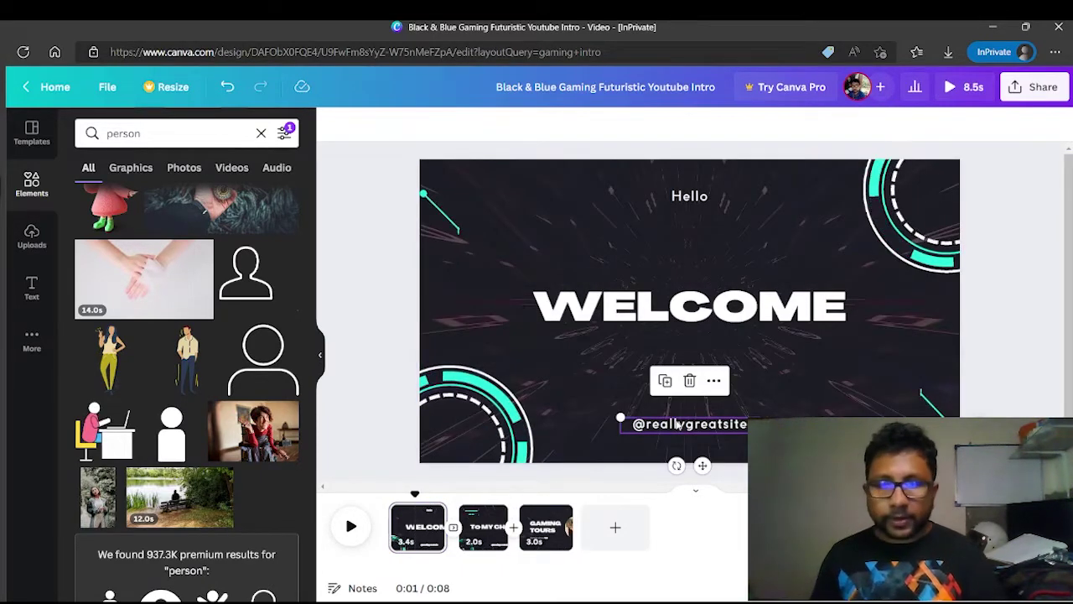
pyautogui.press('Delete')
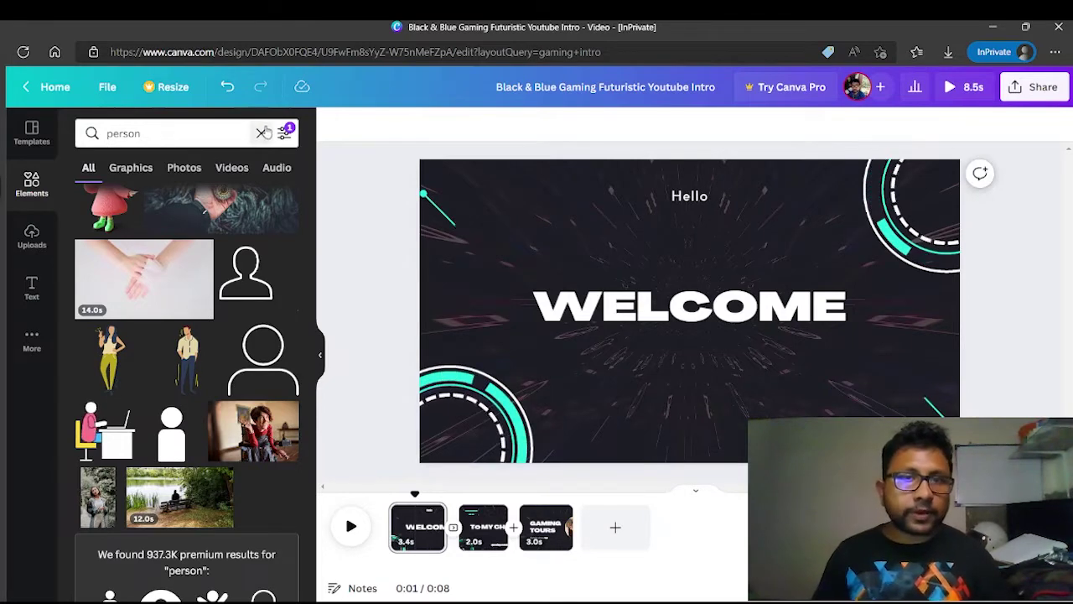
# Step: Search Elements for 'facebook' and place a small round Facebook logo below WELCOME
pyautogui.click(260, 133)
pyautogui.click(179, 134)
pyautogui.write('facebook')
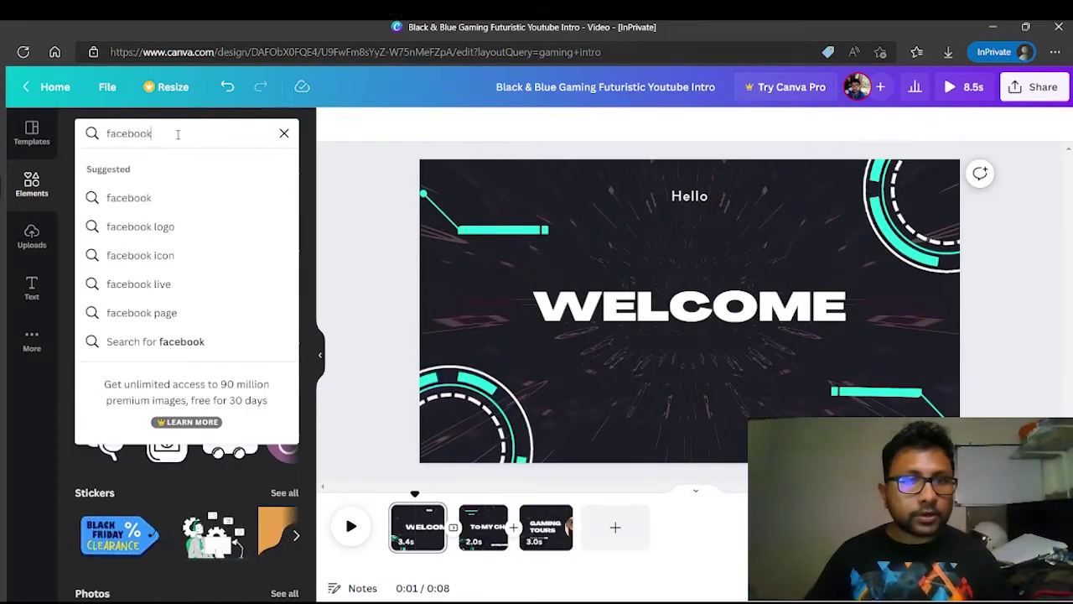
pyautogui.press('Return')
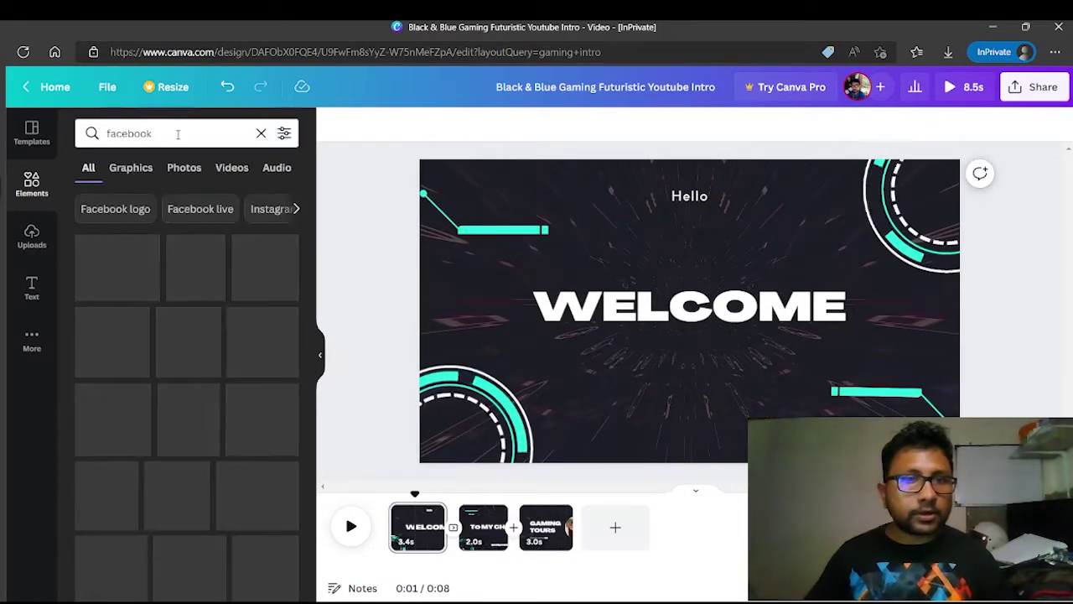
pyautogui.click(112, 275)
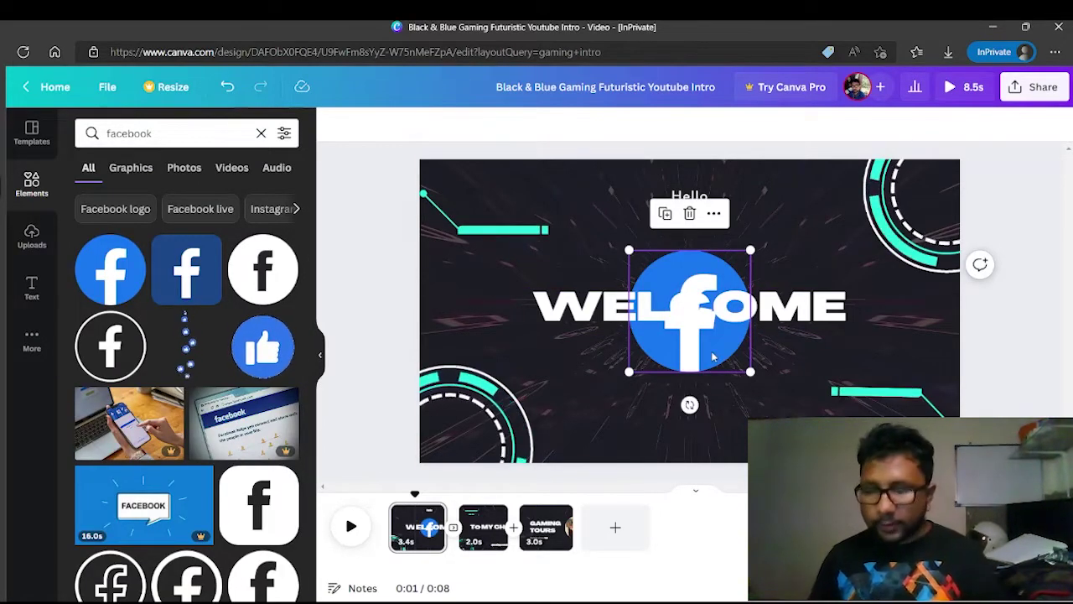
pyautogui.press('Delete')
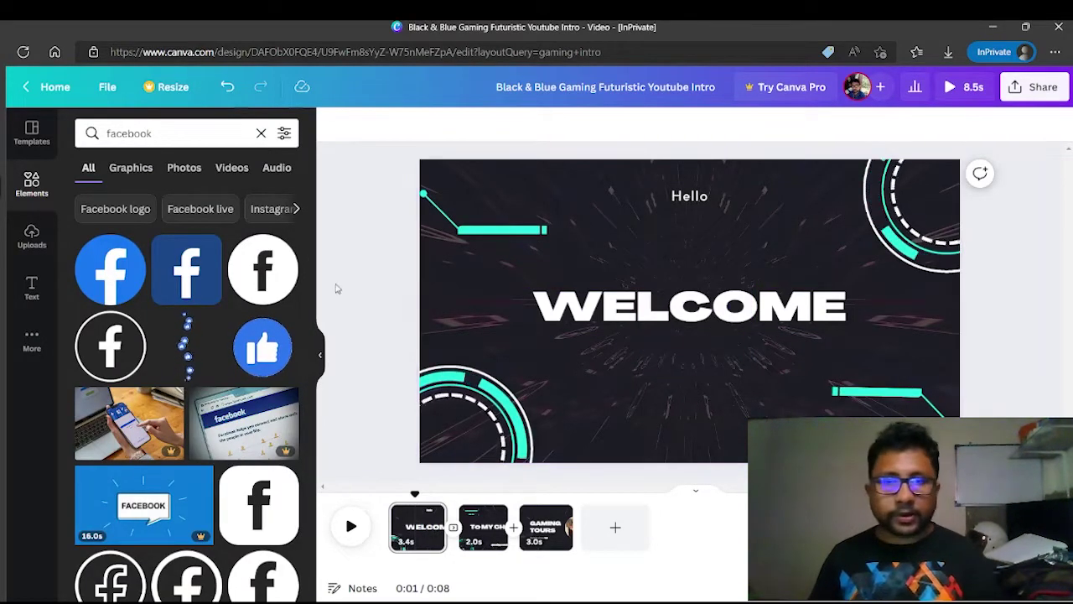
pyautogui.click(246, 275)
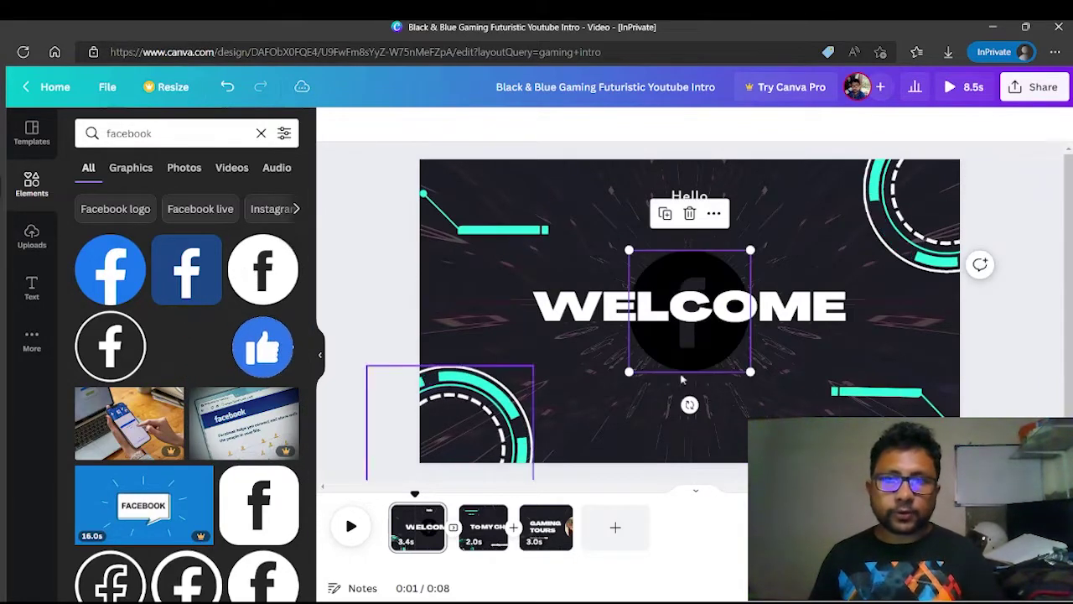
pyautogui.moveTo(703, 342); pyautogui.dragTo(633, 447)
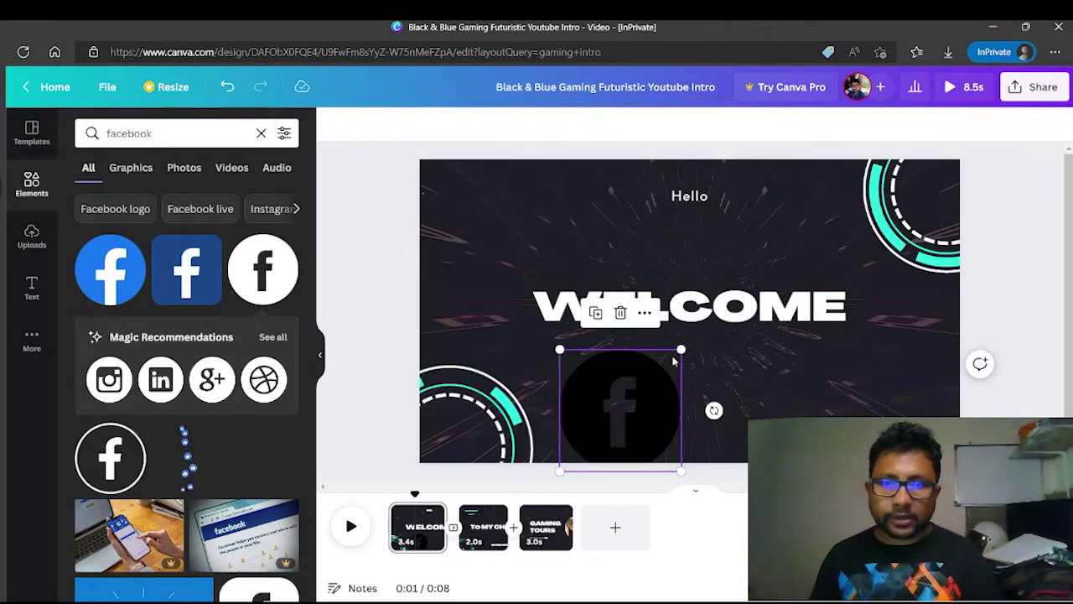
pyautogui.moveTo(678, 351); pyautogui.dragTo(597, 434)
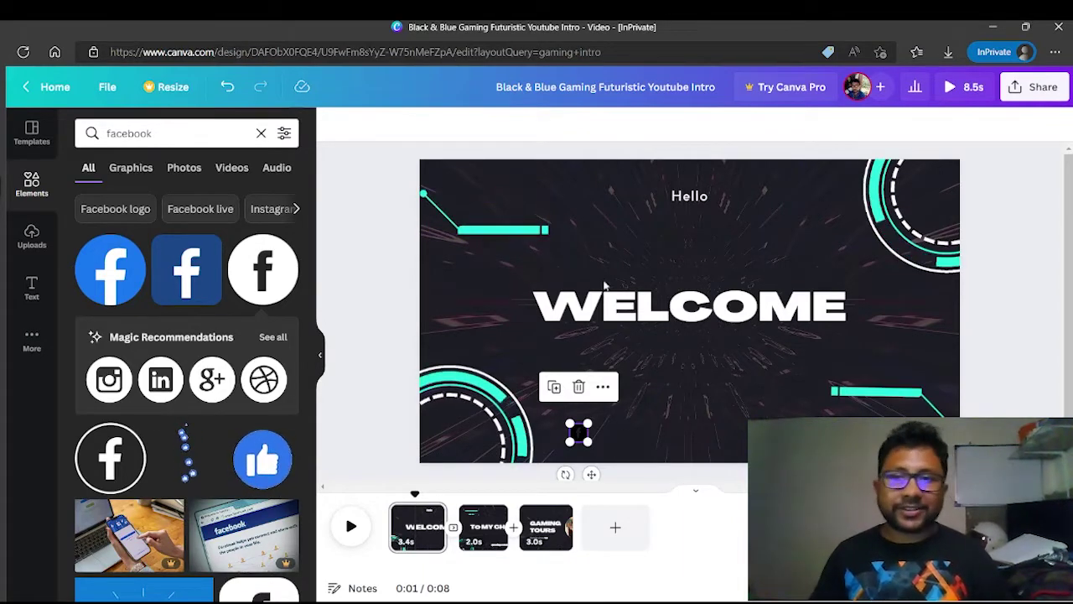
# Step: Reload the design editor and return to the WELCOME page
pyautogui.scroll(-1, 580, 466)
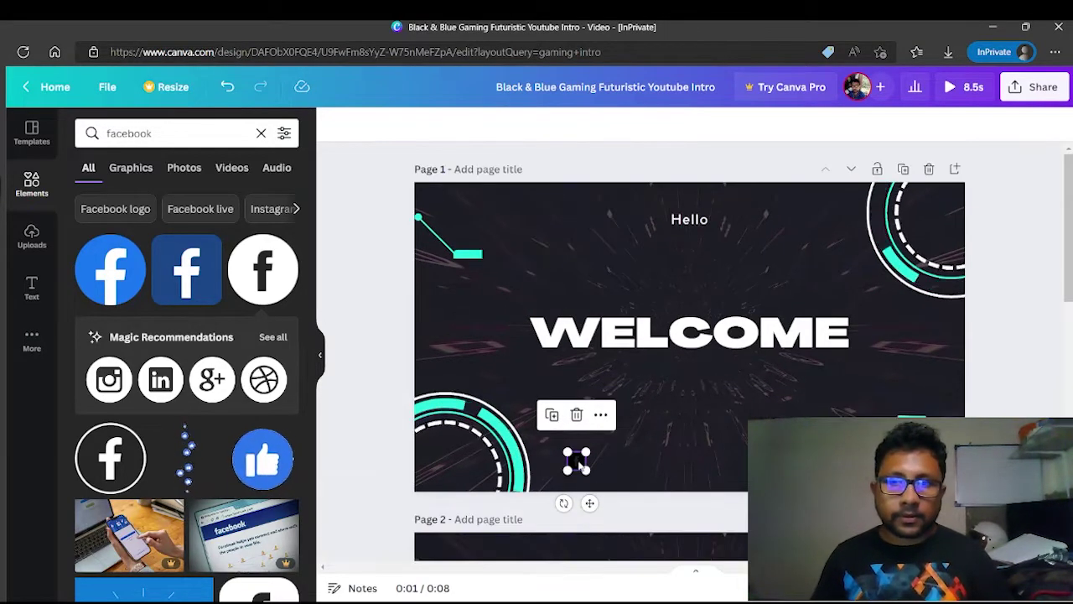
pyautogui.click(1008, 404)
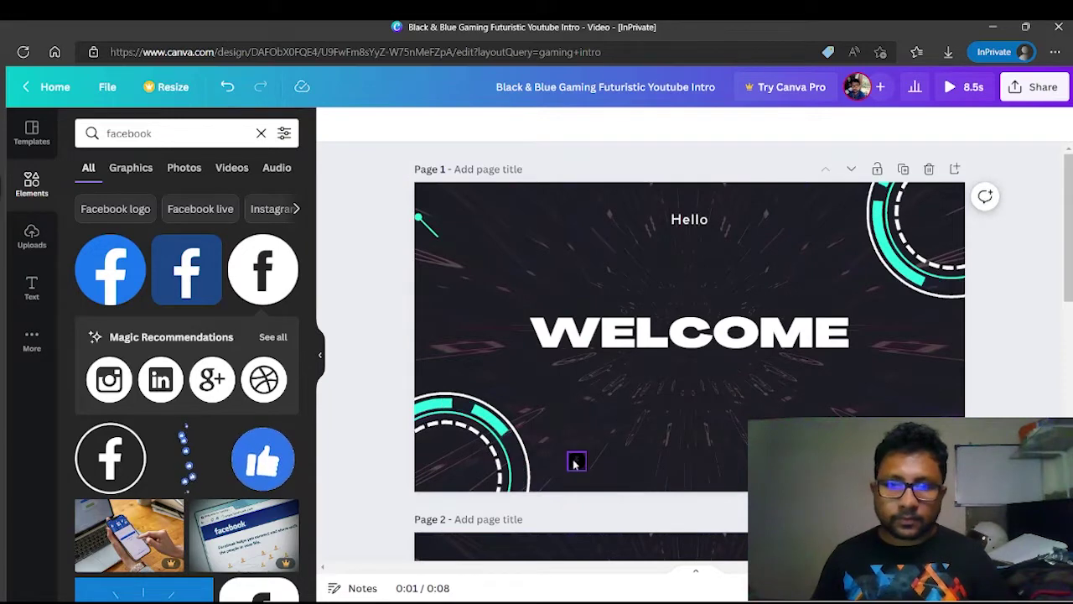
pyautogui.scroll(-8, 621, 511)
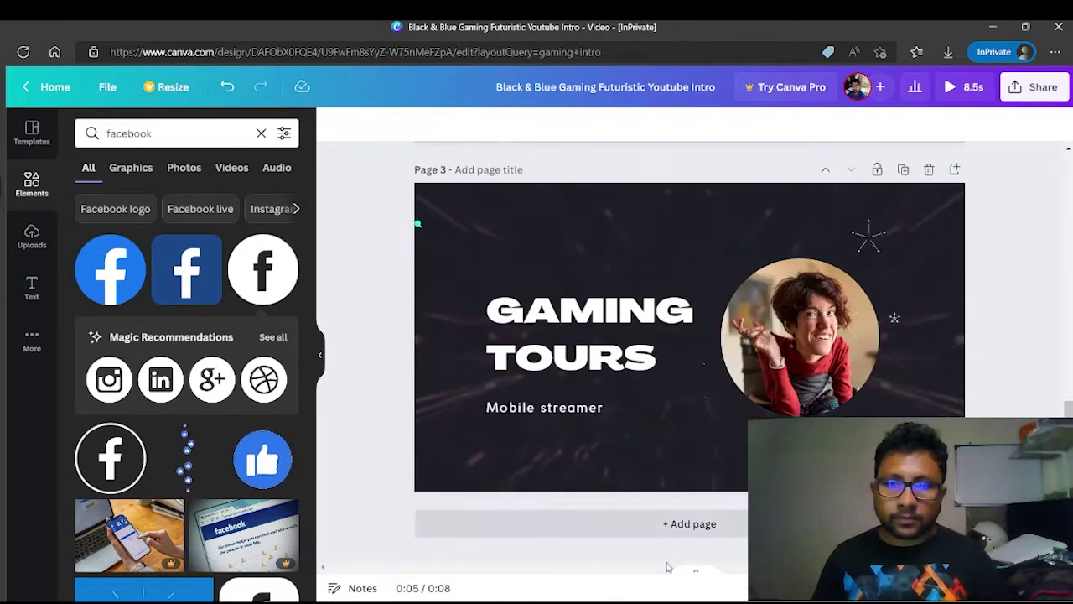
pyautogui.click(695, 570)
pyautogui.doubleClick(591, 285)
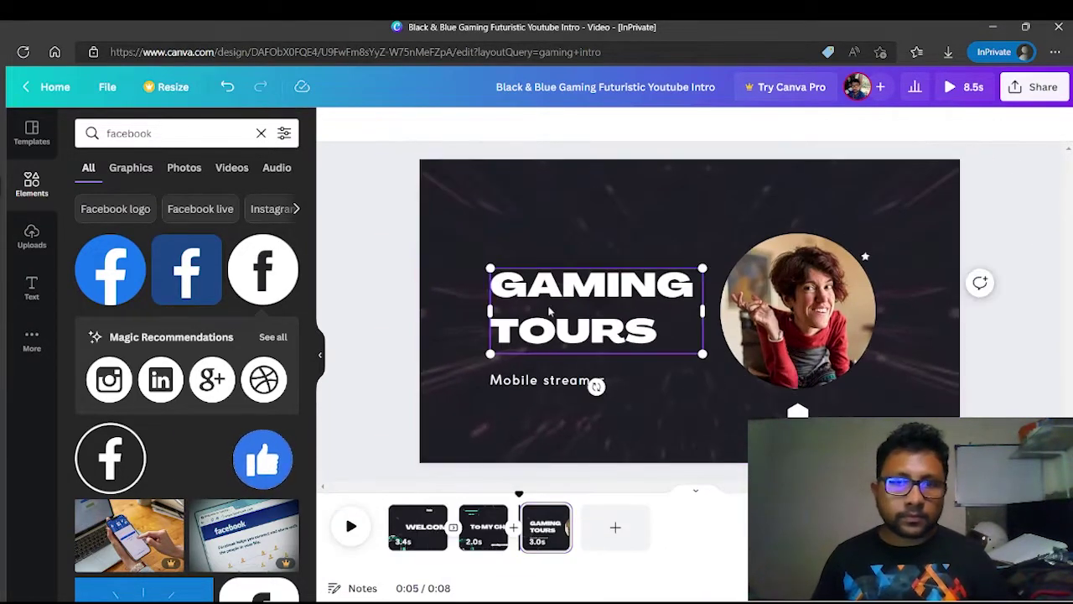
pyautogui.click(334, 273)
pyautogui.click(22, 52)
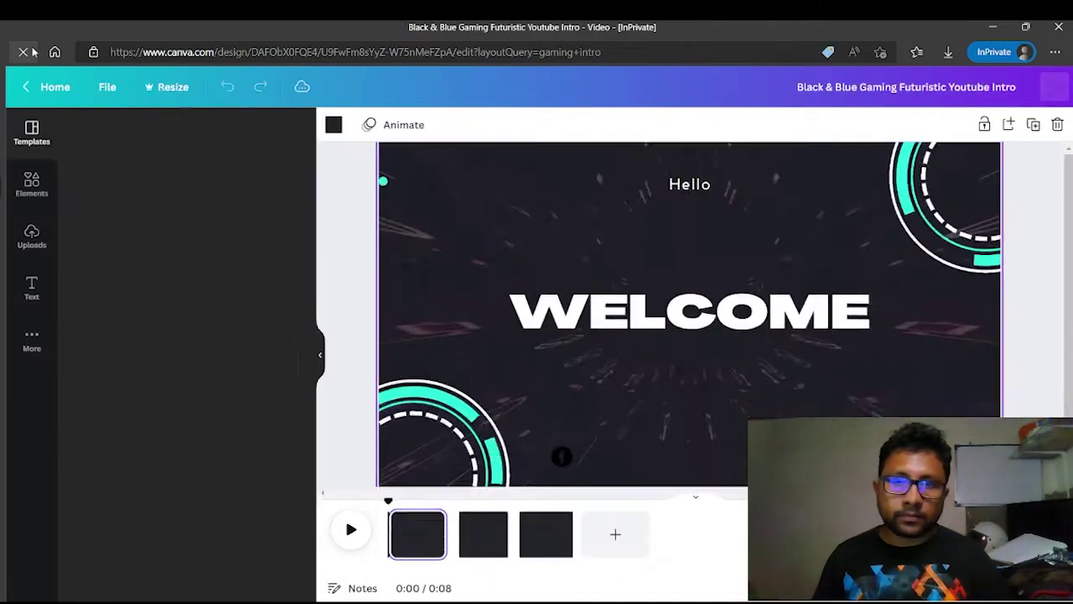
pyautogui.click(559, 461)
pyautogui.click(546, 526)
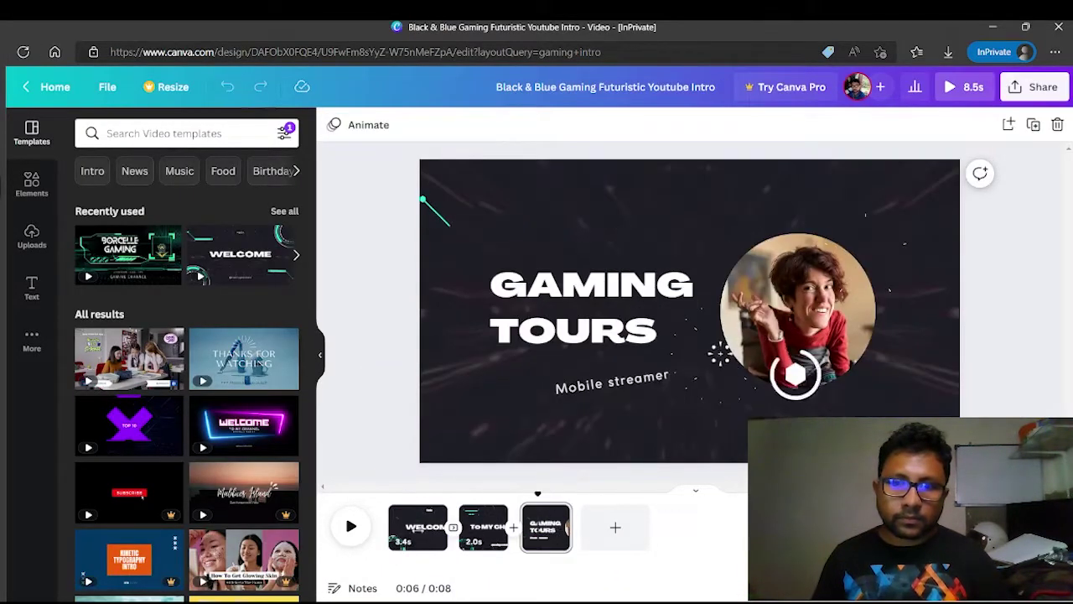
pyautogui.click(418, 527)
# Step: Set the small Facebook icon's colour to White
pyautogui.click(578, 432)
pyautogui.click(334, 124)
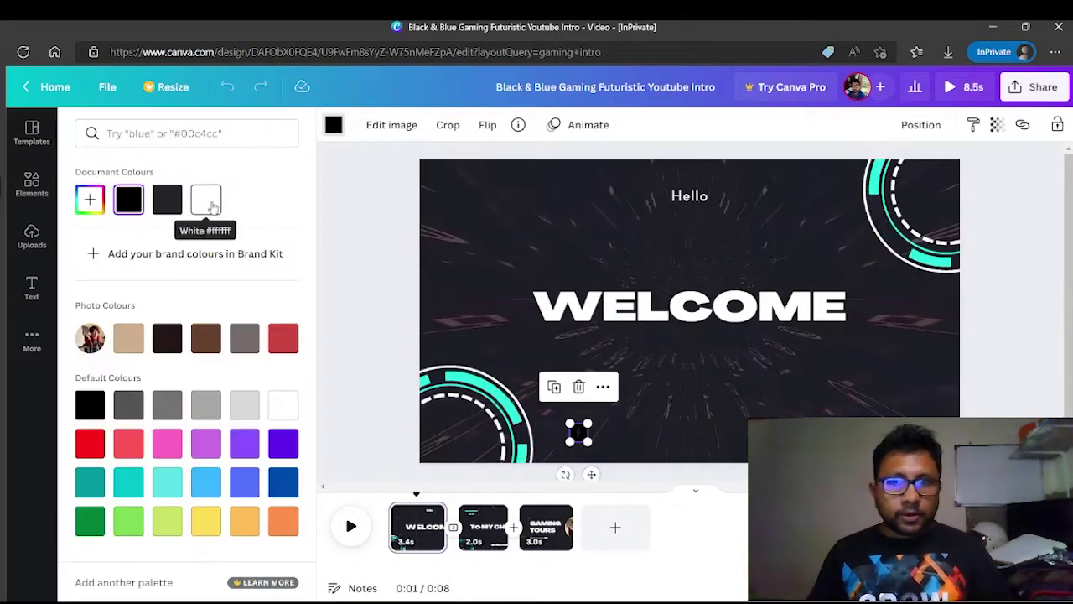
pyautogui.click(209, 201)
pyautogui.press('Escape')
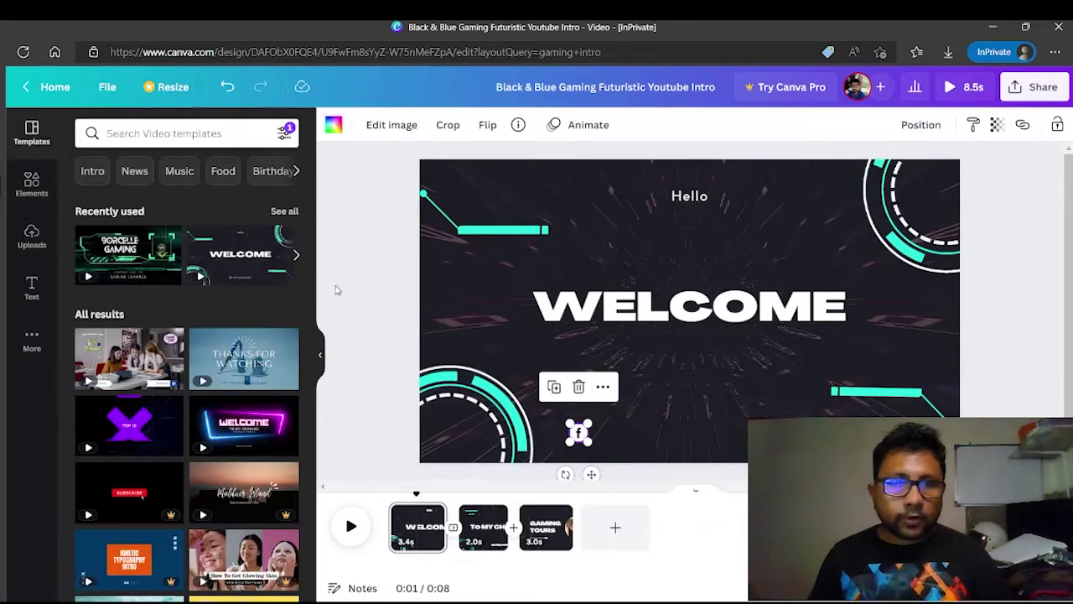
pyautogui.click(199, 132)
pyautogui.write('youtube')
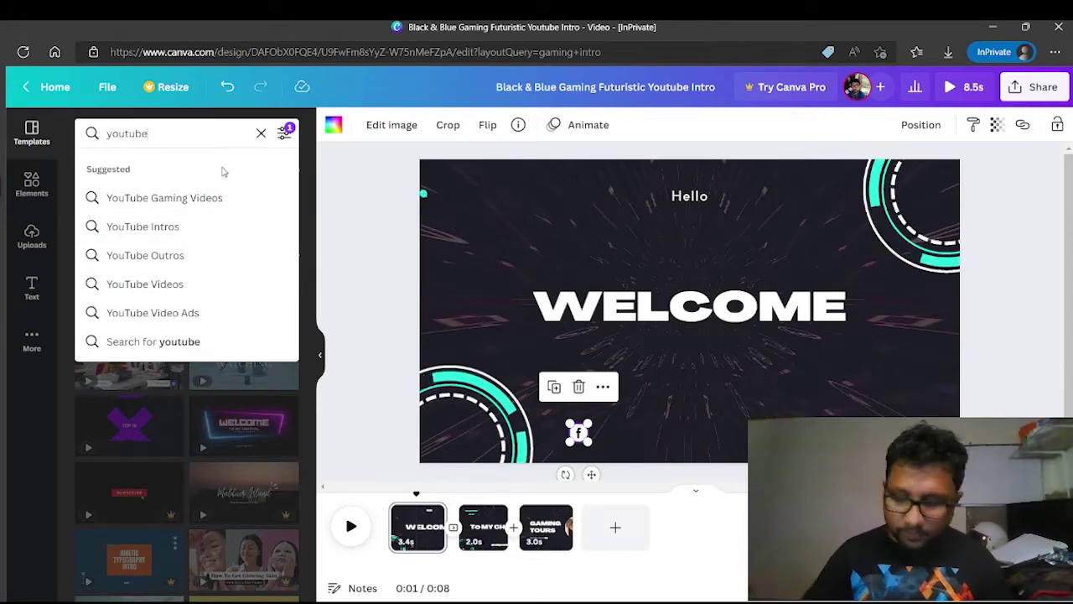
# Step: Search Elements for 'youtube' and place a small play-button logo right of the Facebook icon
pyautogui.press('Return')
pyautogui.click(32, 185)
pyautogui.click(149, 134)
pyautogui.write('yout')
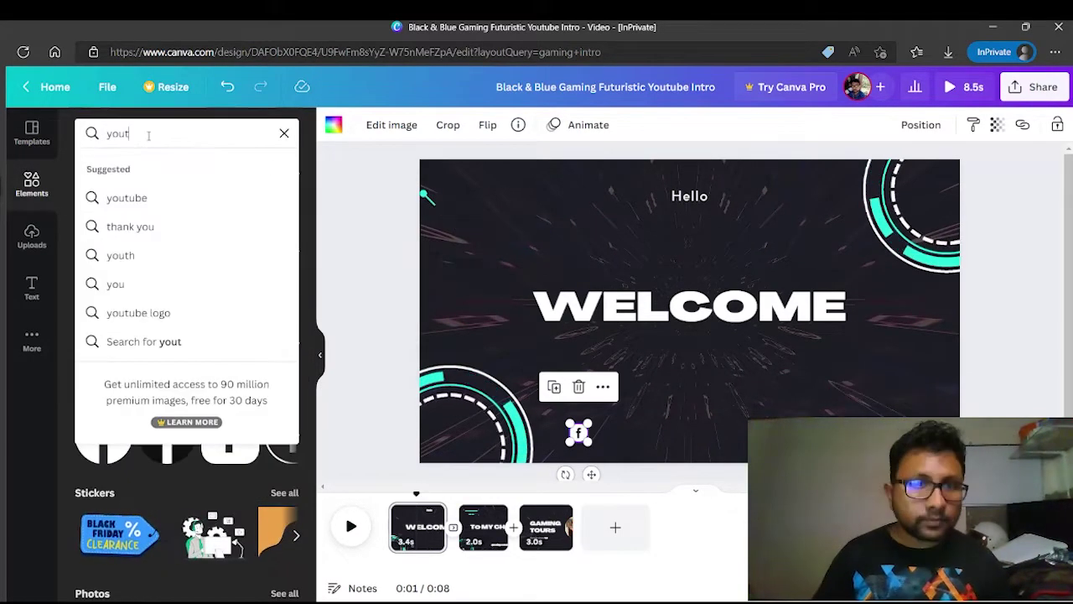
pyautogui.click(168, 257)
pyautogui.scroll(-3, 184, 335)
pyautogui.moveTo(259, 335); pyautogui.dragTo(805, 532)
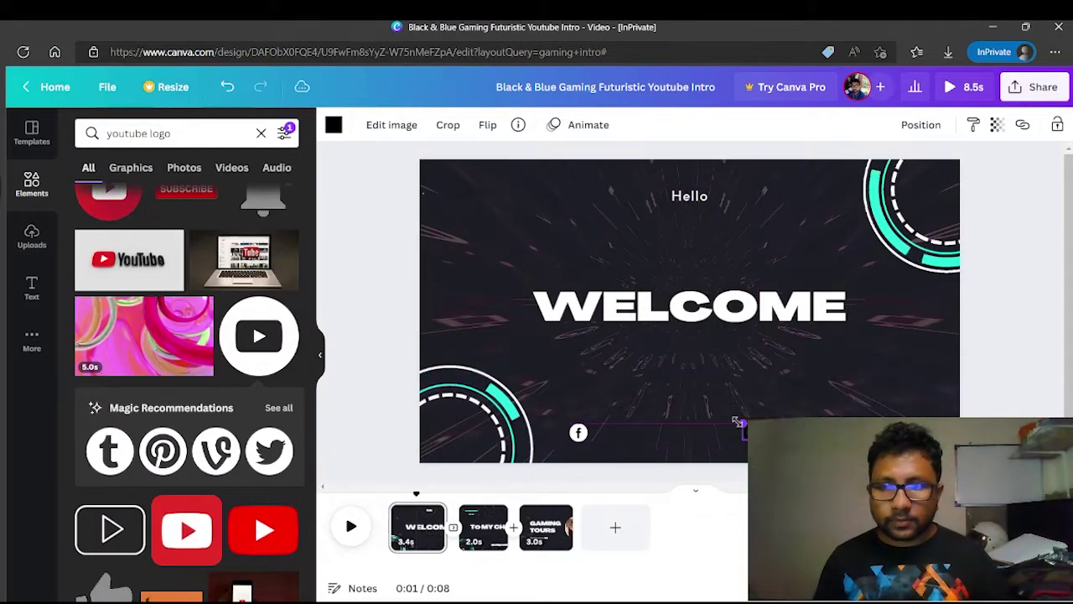
pyautogui.moveTo(736, 421); pyautogui.dragTo(739, 428)
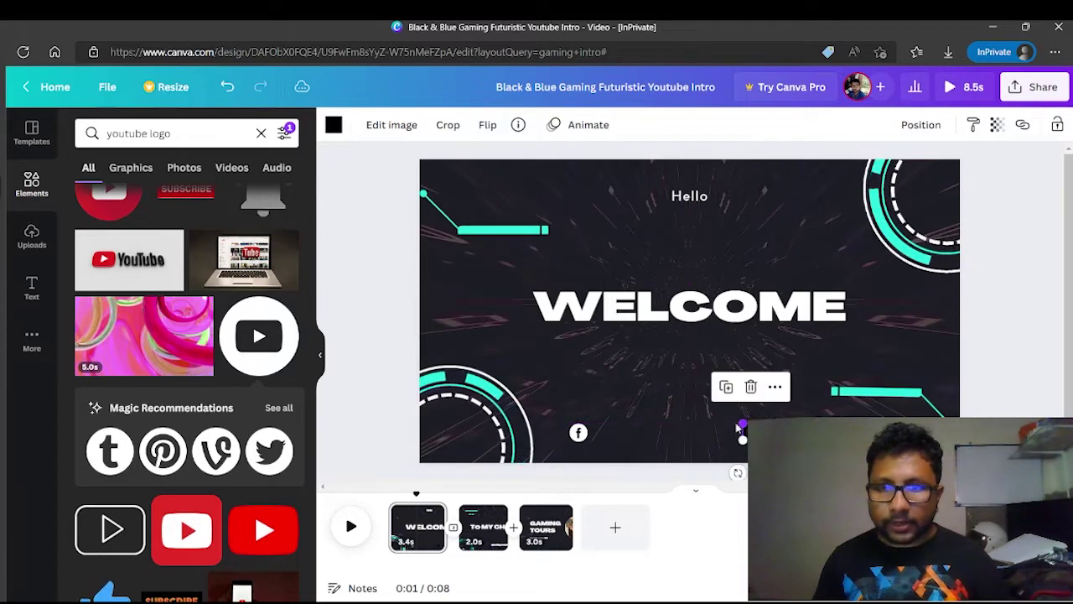
pyautogui.click(332, 124)
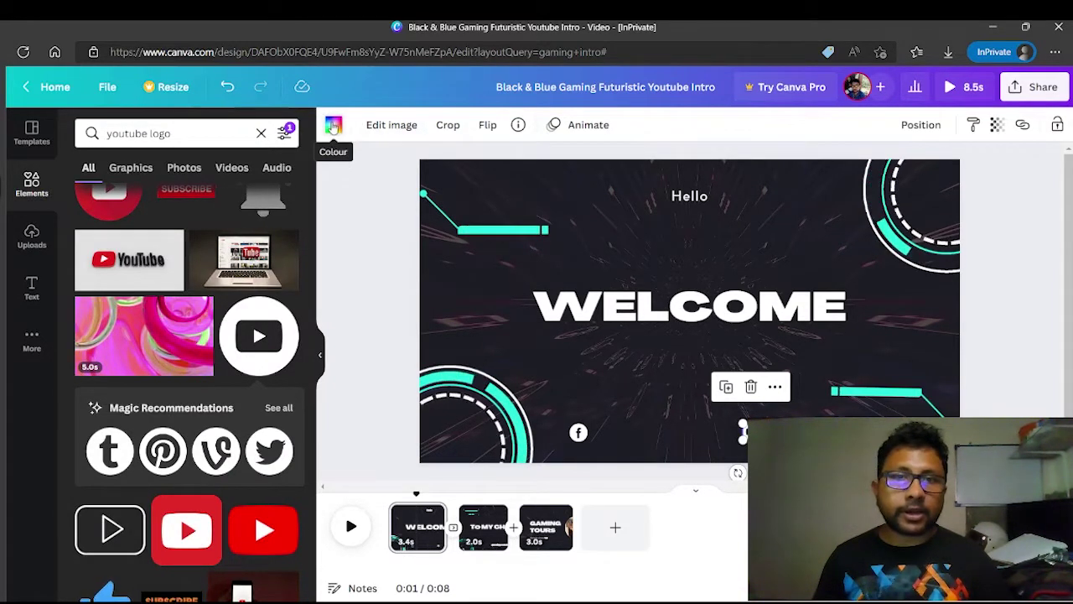
pyautogui.click(332, 126)
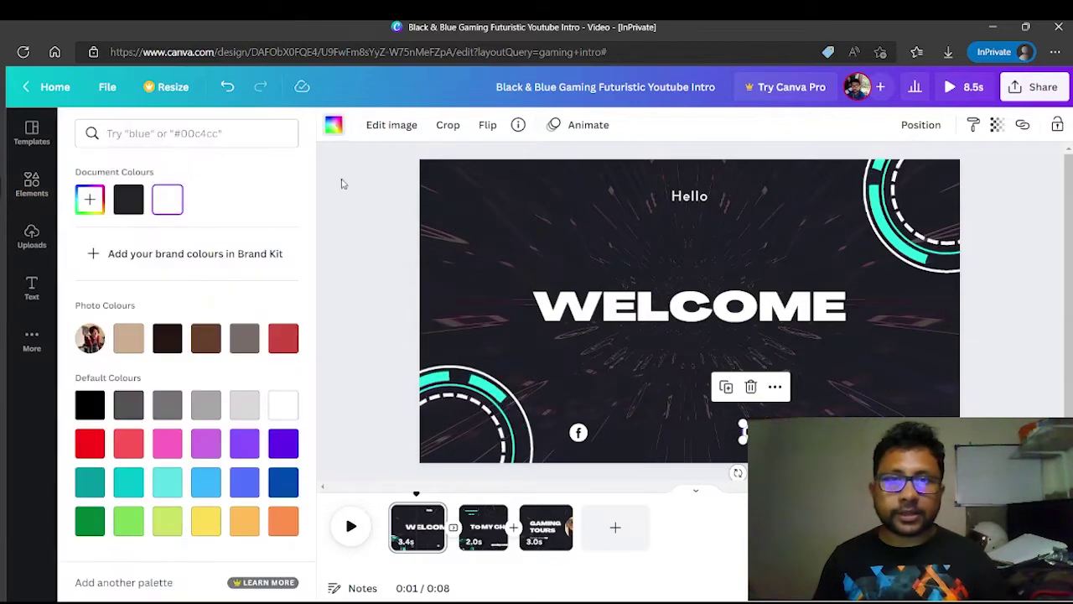
pyautogui.press('Escape')
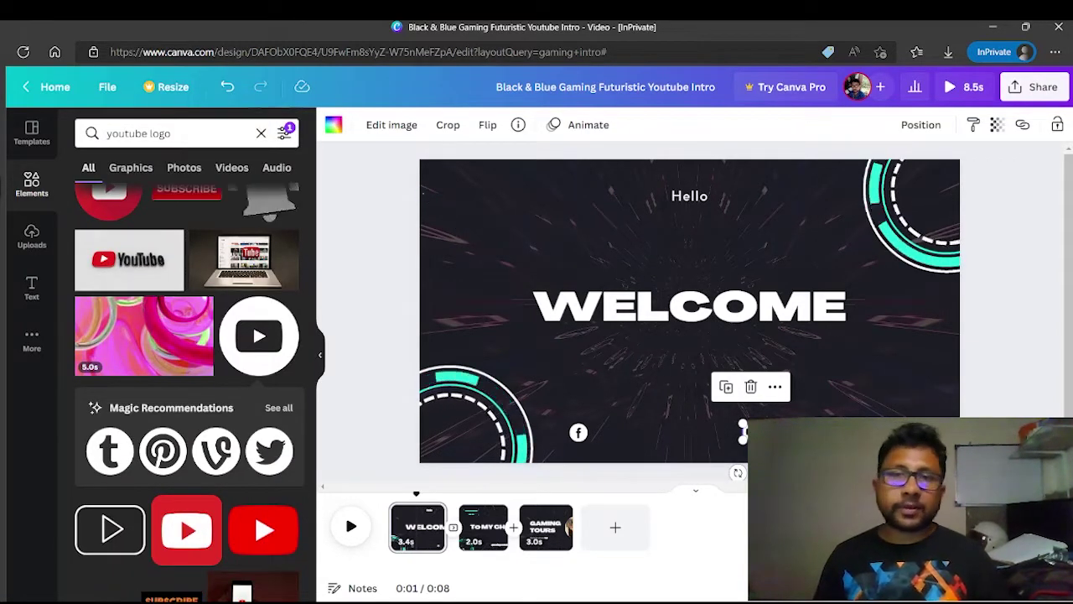
pyautogui.click(1031, 364)
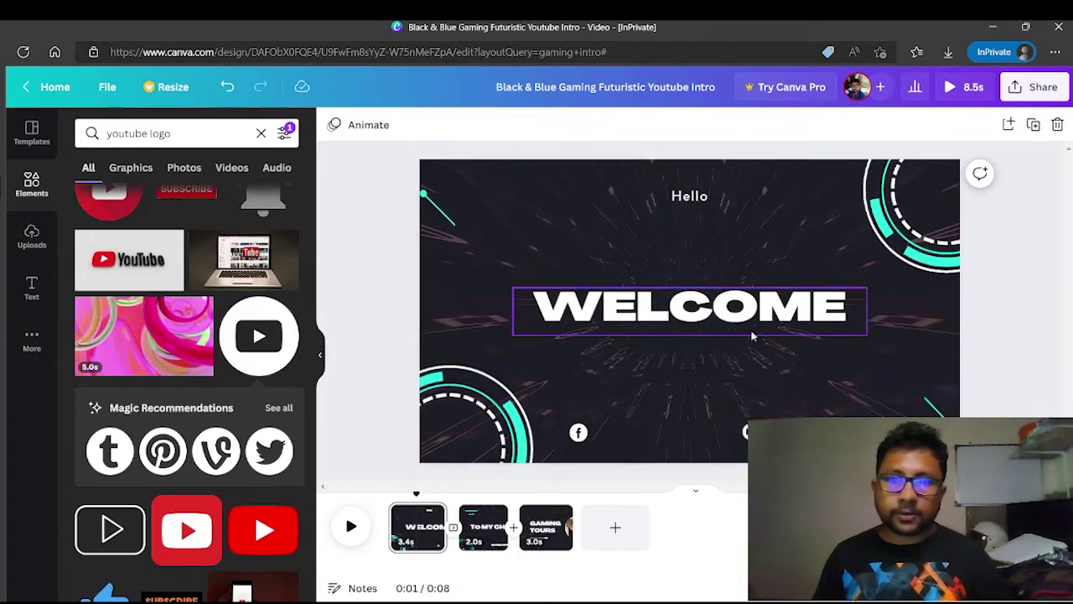
# Step: Duplicate the WELCOME heading by dragging and by copy-paste
pyautogui.click(741, 301)
pyautogui.moveTo(741, 301); pyautogui.dragTo(740, 351)
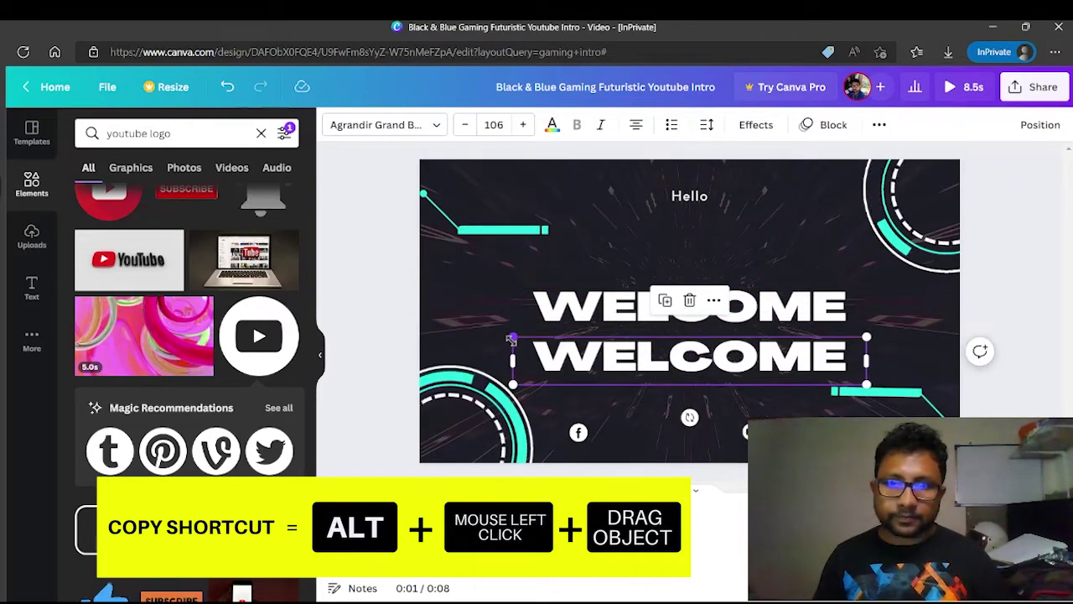
pyautogui.rightClick(590, 298)
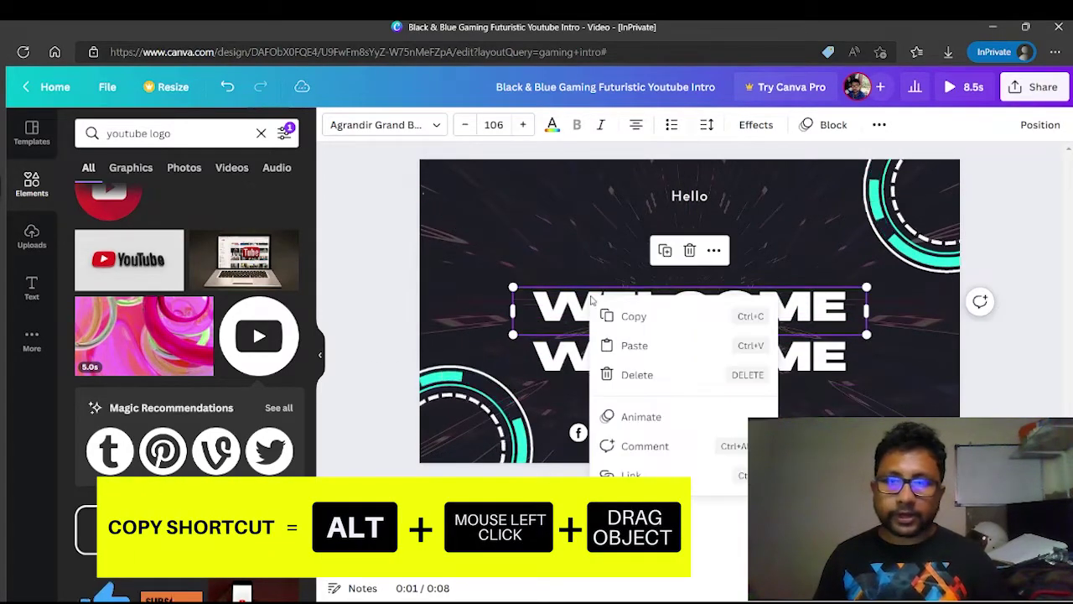
pyautogui.click(660, 317)
pyautogui.rightClick(636, 302)
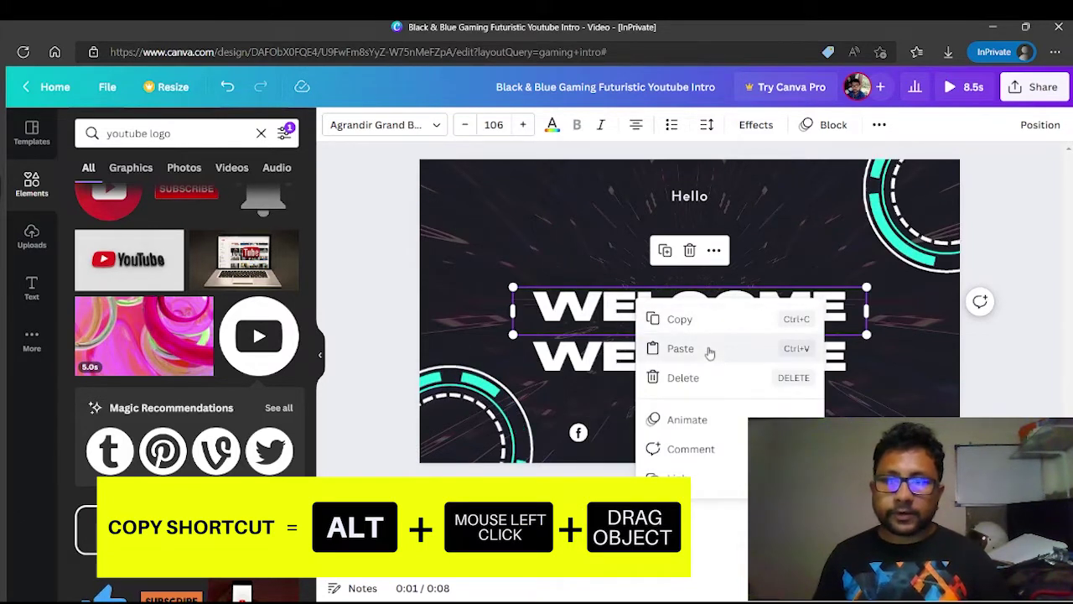
pyautogui.click(680, 348)
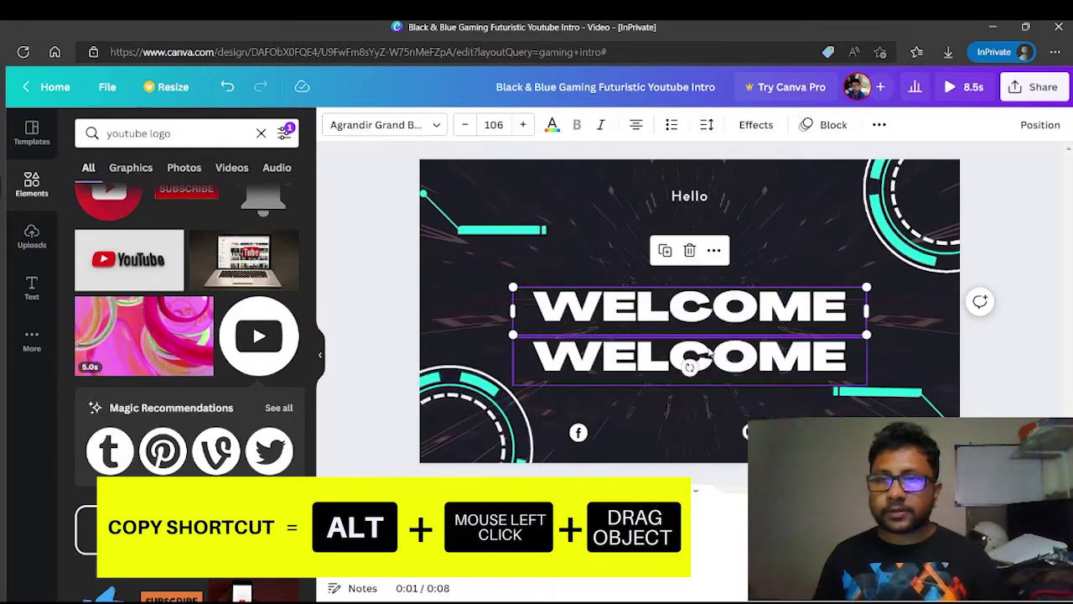
# Step: Move the lower WELCOME copy slightly down and shrink it to size 69.1
pyautogui.click(786, 312)
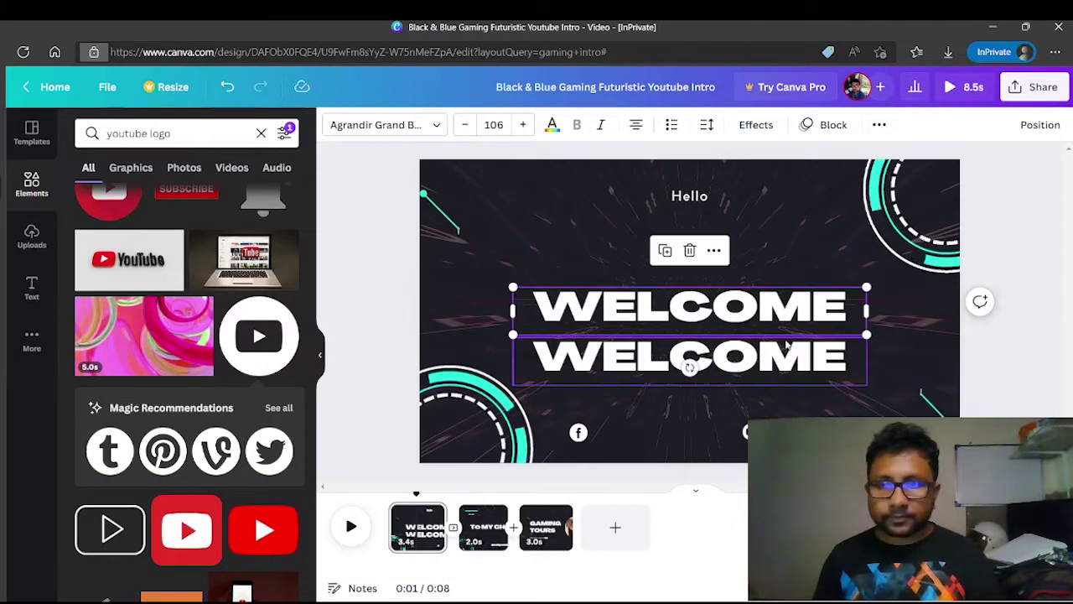
pyautogui.hotkey('shift', 'Up')
pyautogui.hotkey('shift', 'Up')
pyautogui.hotkey('shift', 'Up')
pyautogui.hotkey('shift', 'Up')
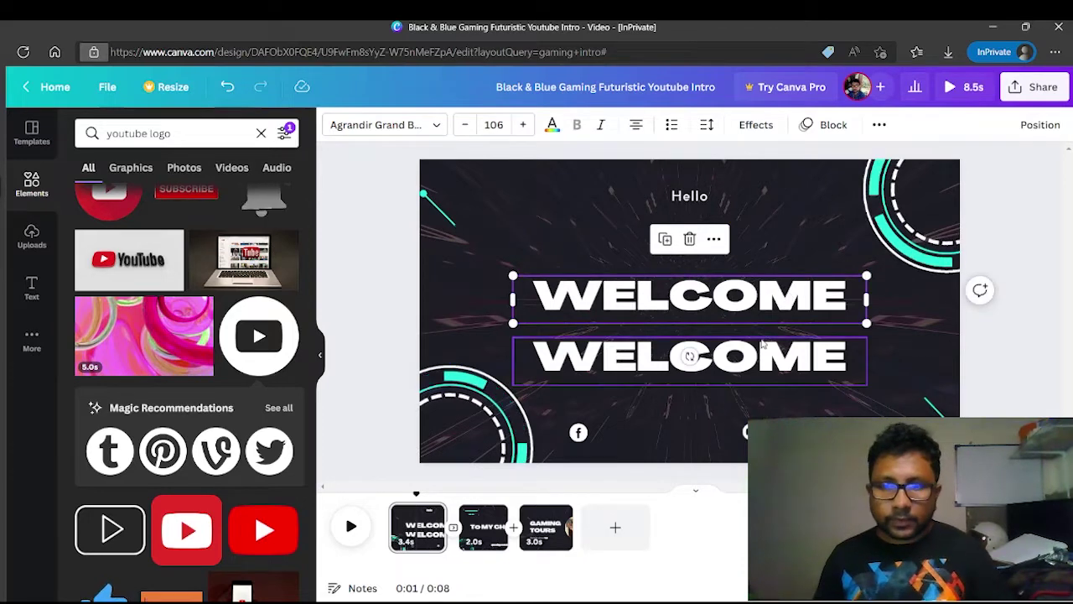
pyautogui.hotkey('ctrl', 'z')
pyautogui.click(763, 362)
pyautogui.moveTo(762, 362); pyautogui.dragTo(760, 376)
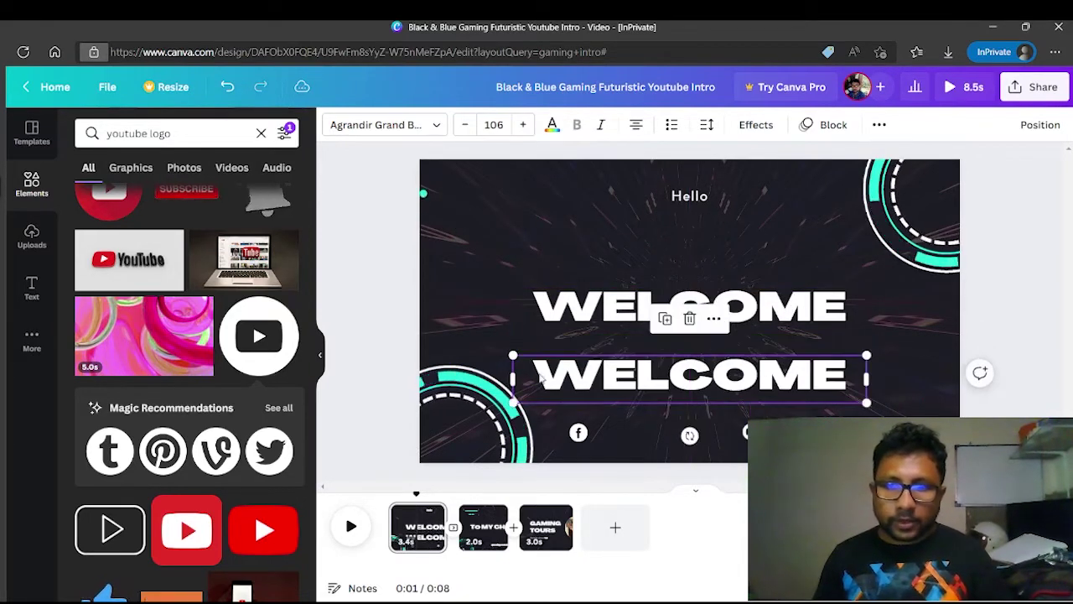
pyautogui.moveTo(514, 356); pyautogui.dragTo(637, 372)
# Step: Retype the lower WELCOME as 'FB/CHOCO BEAST' and shrink it to one line at 22.9
pyautogui.doubleClick(709, 381)
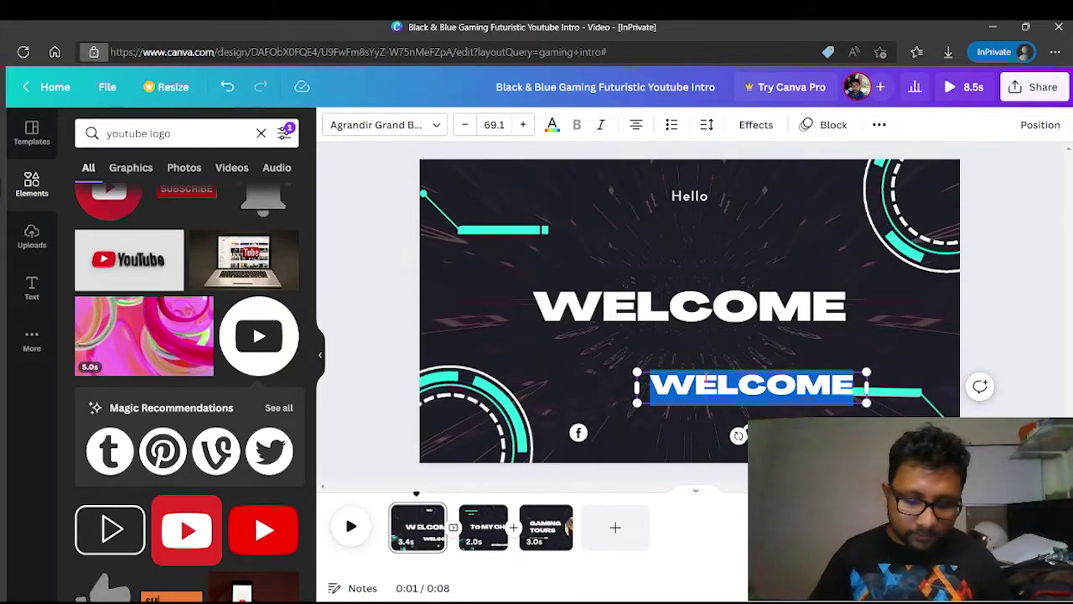
pyautogui.write('FB/CHOCO BEAST')
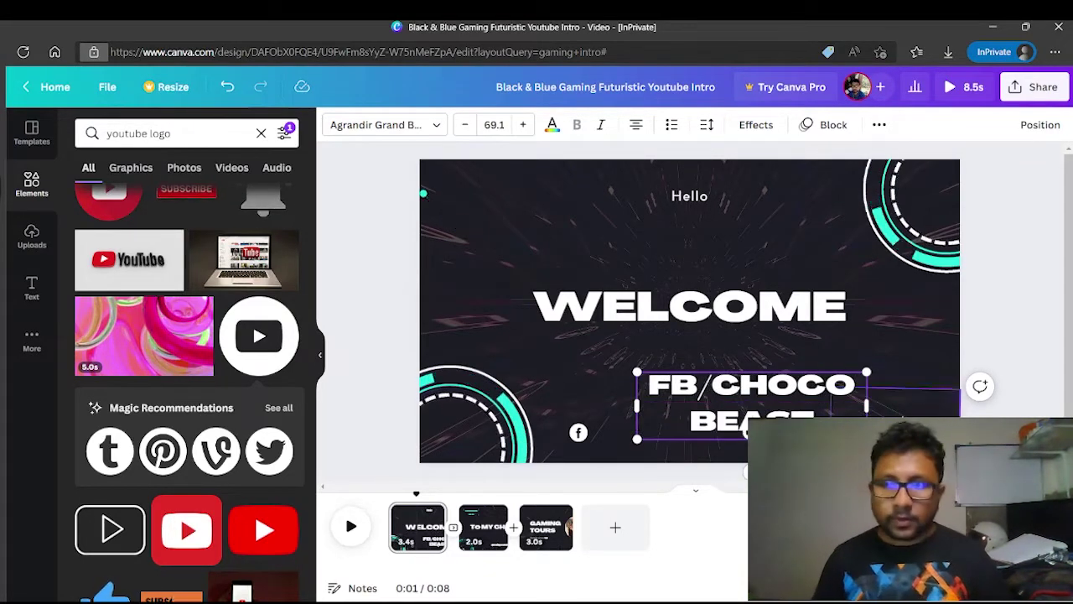
pyautogui.moveTo(902, 417); pyautogui.dragTo(660, 467)
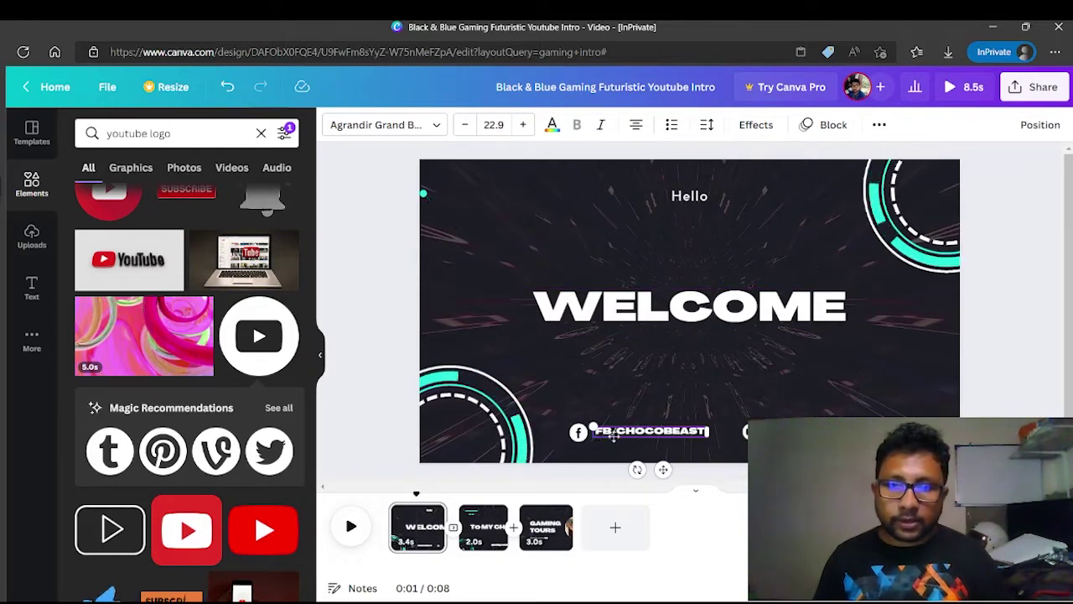
# Step: Switch the FB/CHOCO BEAST label to Coco Gothic and narrow its text box to fit
pyautogui.scroll(3, 735, 477)
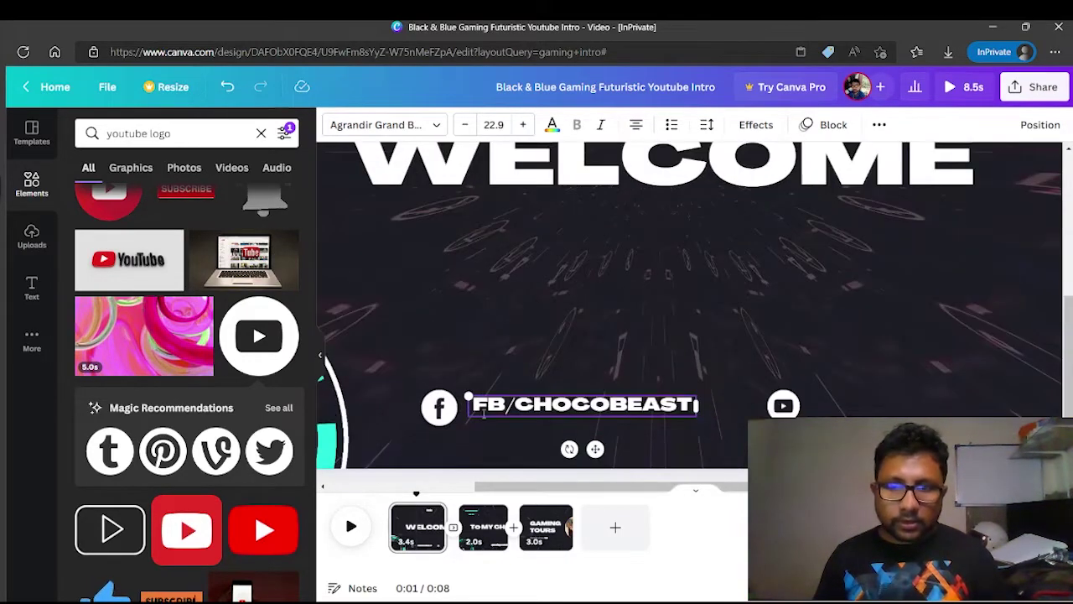
pyautogui.scroll(2, 413, 419)
pyautogui.scroll(-1, 543, 415)
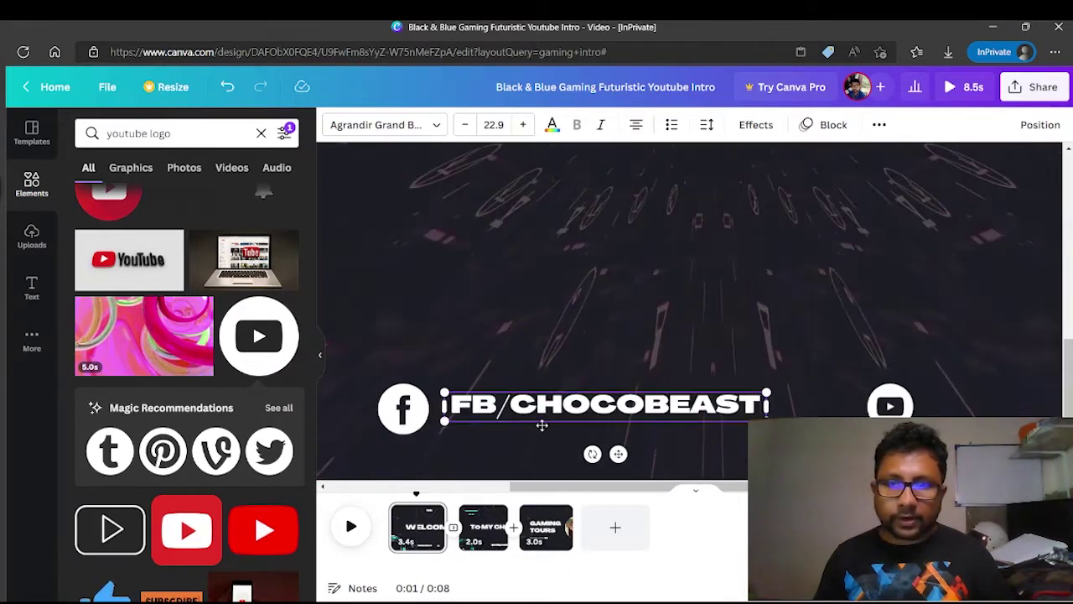
pyautogui.click(377, 124)
pyautogui.click(107, 322)
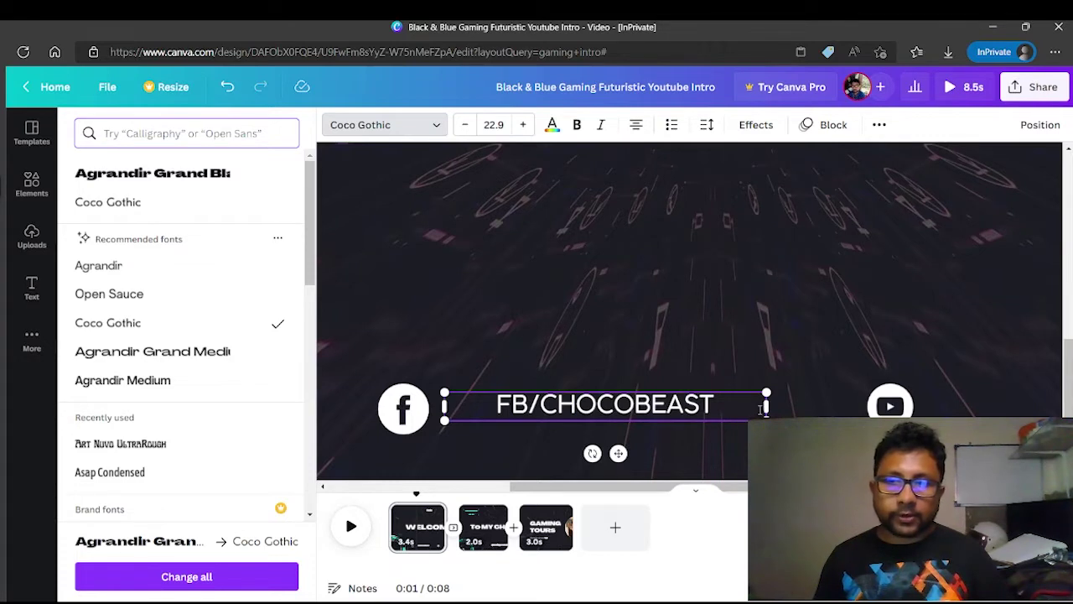
pyautogui.moveTo(769, 407); pyautogui.dragTo(680, 411)
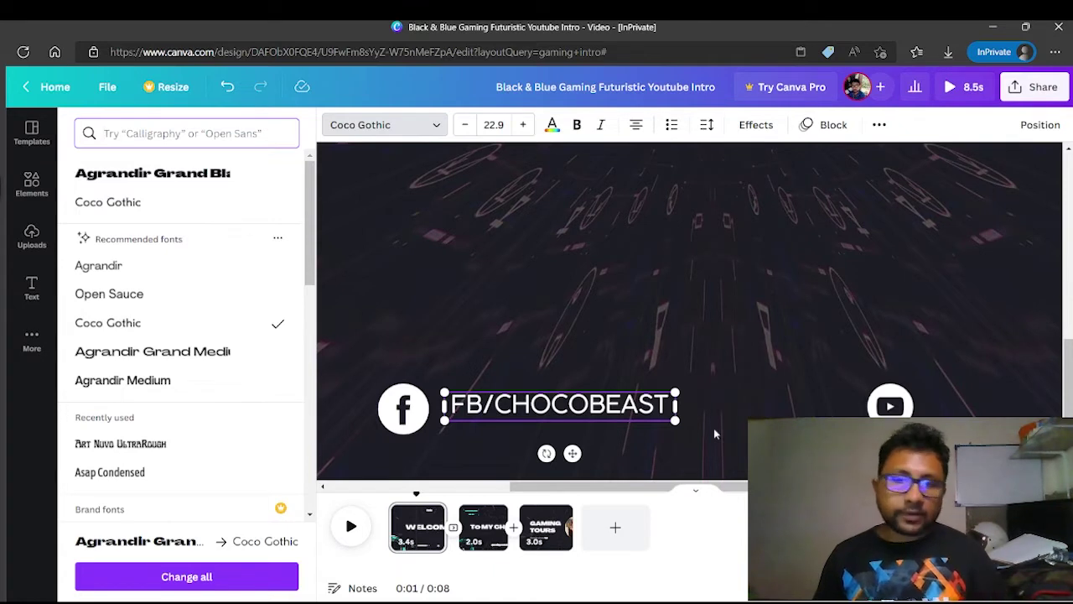
# Step: Reselect the Facebook handle label and nudge it slightly left and down
pyautogui.press('Escape')
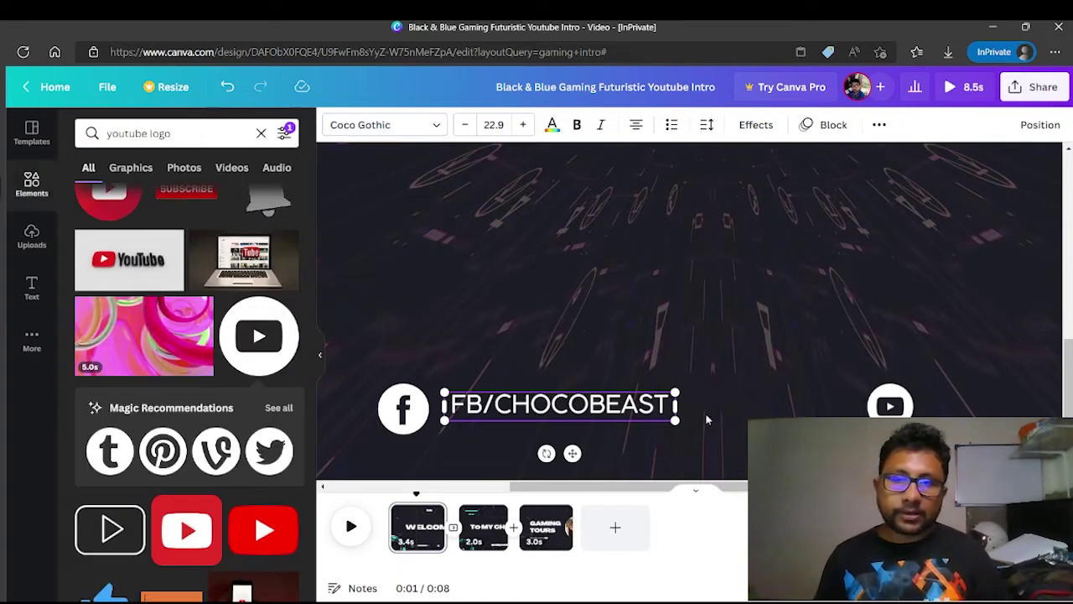
pyautogui.press('Escape')
pyautogui.click(604, 405)
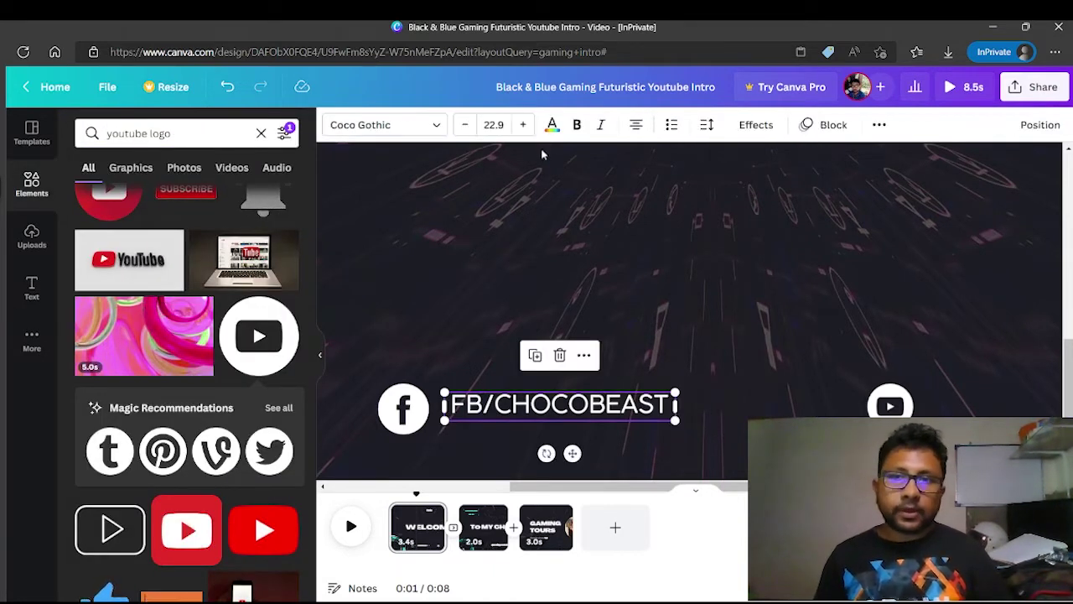
pyautogui.click(554, 125)
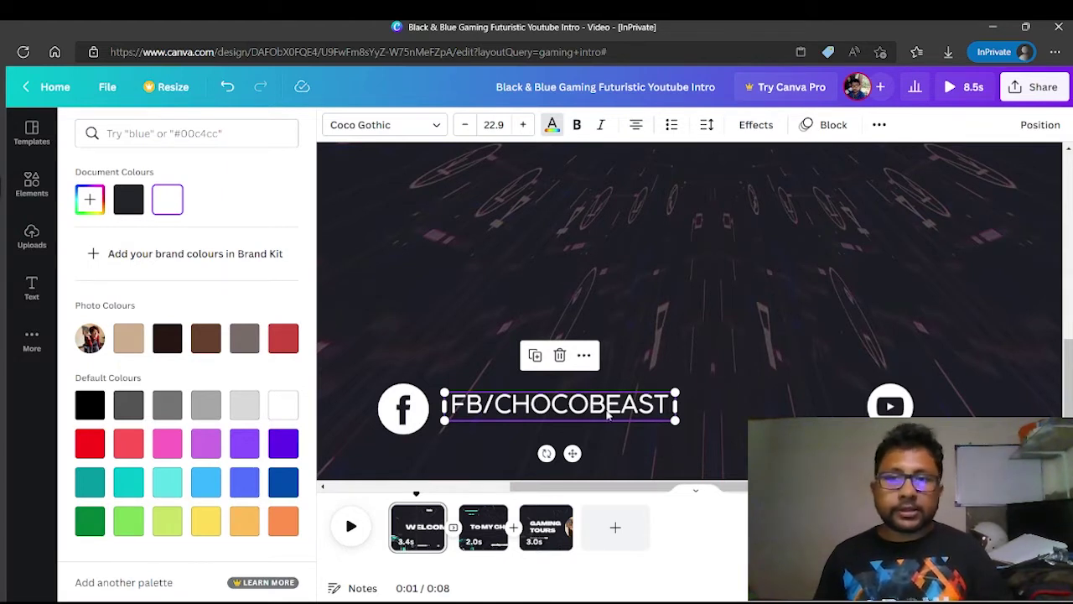
pyautogui.moveTo(609, 413); pyautogui.dragTo(603, 418)
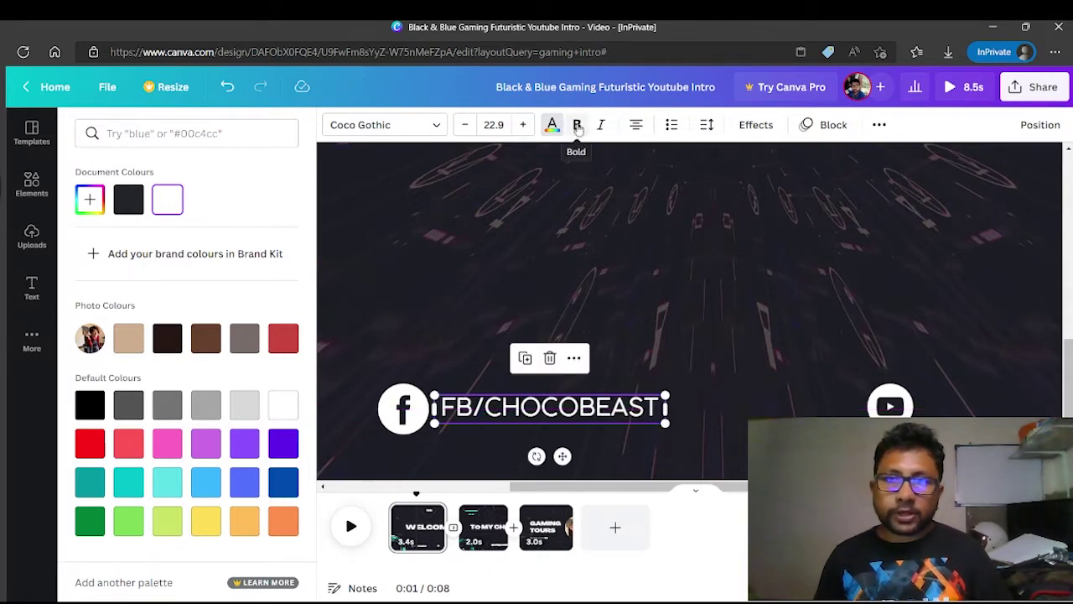
# Step: Make the handle bold, right-aligned, with letter spacing 150, widened to stay on one line
pyautogui.click(578, 125)
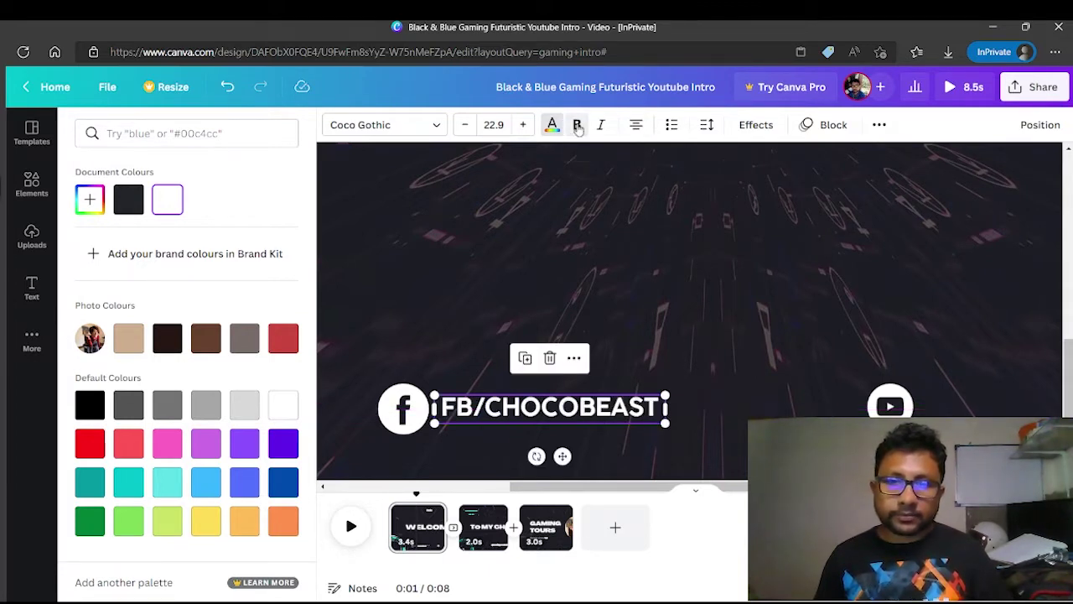
pyautogui.click(643, 126)
pyautogui.click(637, 125)
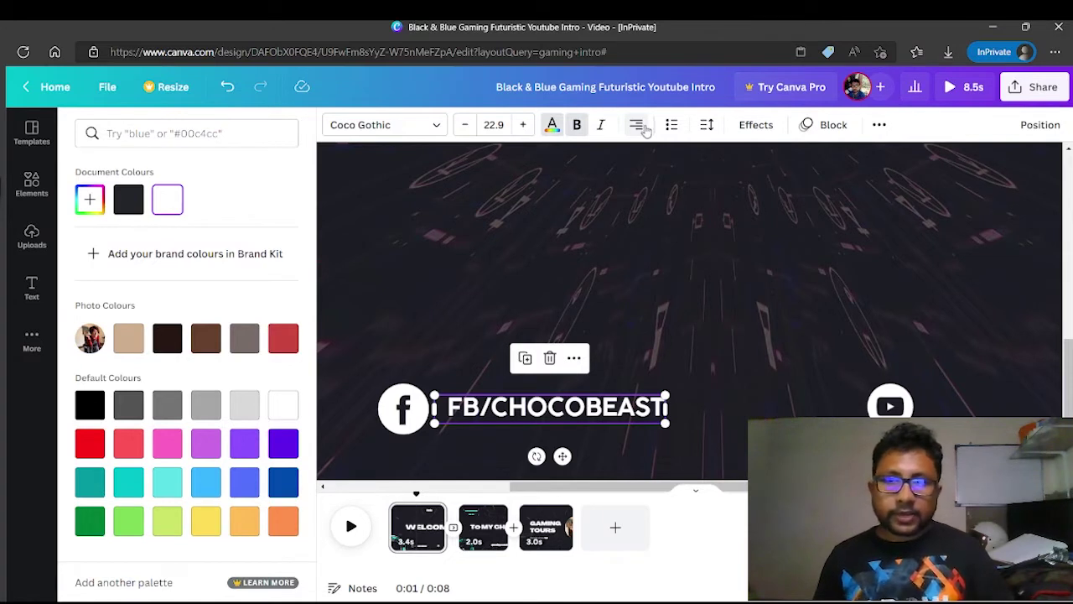
pyautogui.click(714, 123)
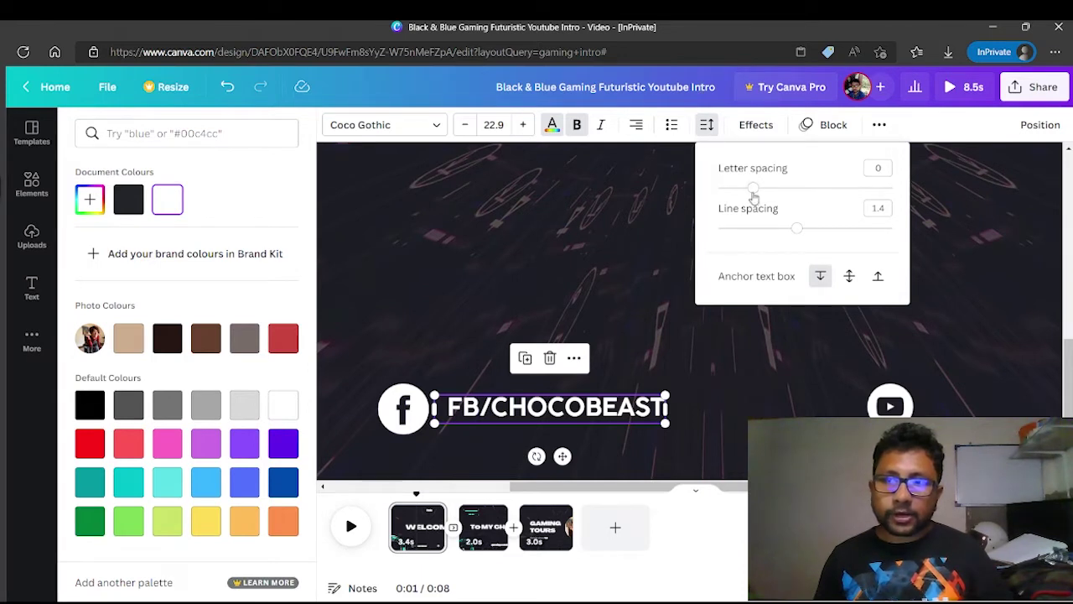
pyautogui.moveTo(754, 194); pyautogui.dragTo(781, 193)
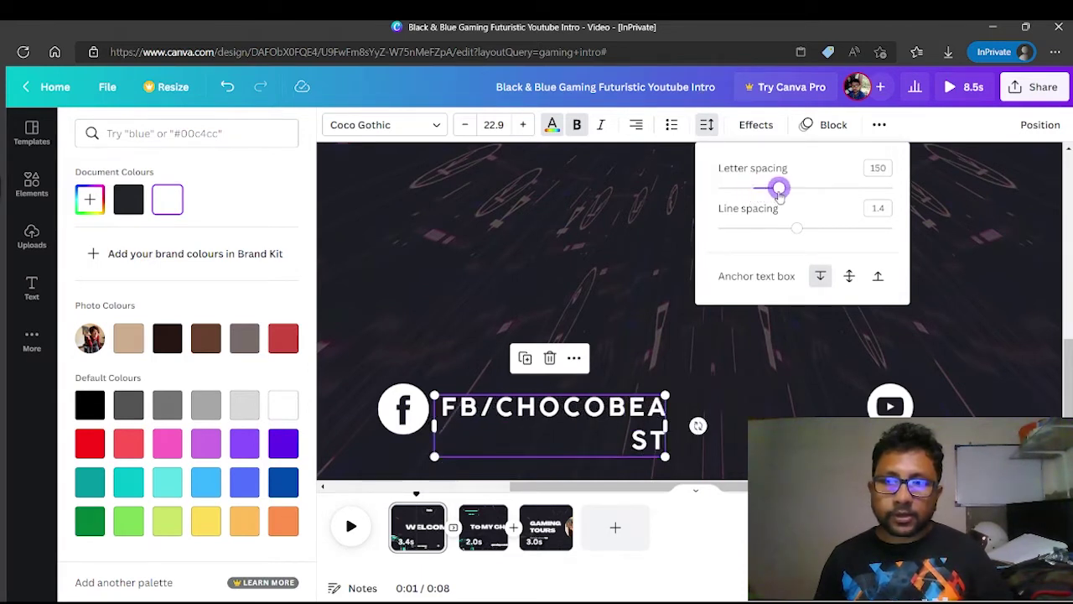
pyautogui.moveTo(667, 424); pyautogui.dragTo(693, 411)
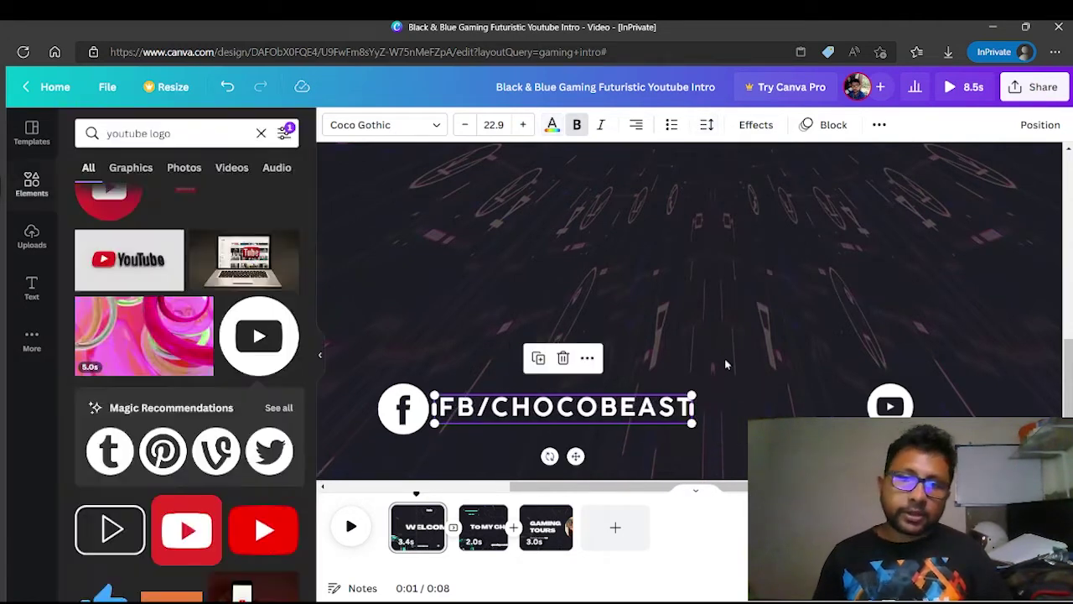
# Step: Duplicate the Facebook handle label and move the copy beside the YouTube icon
pyautogui.click(720, 366)
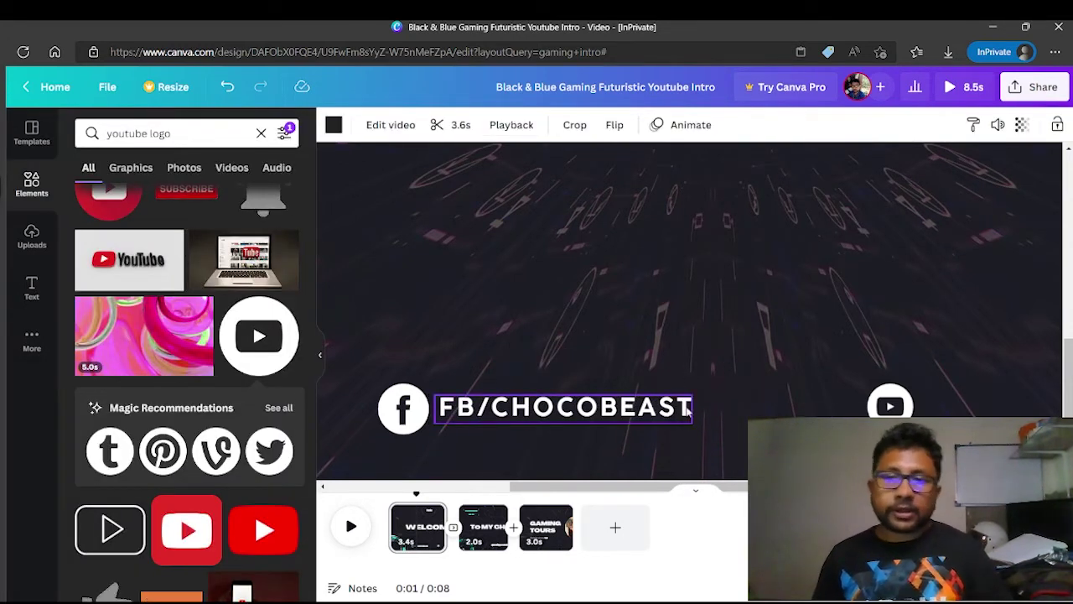
pyautogui.click(640, 418)
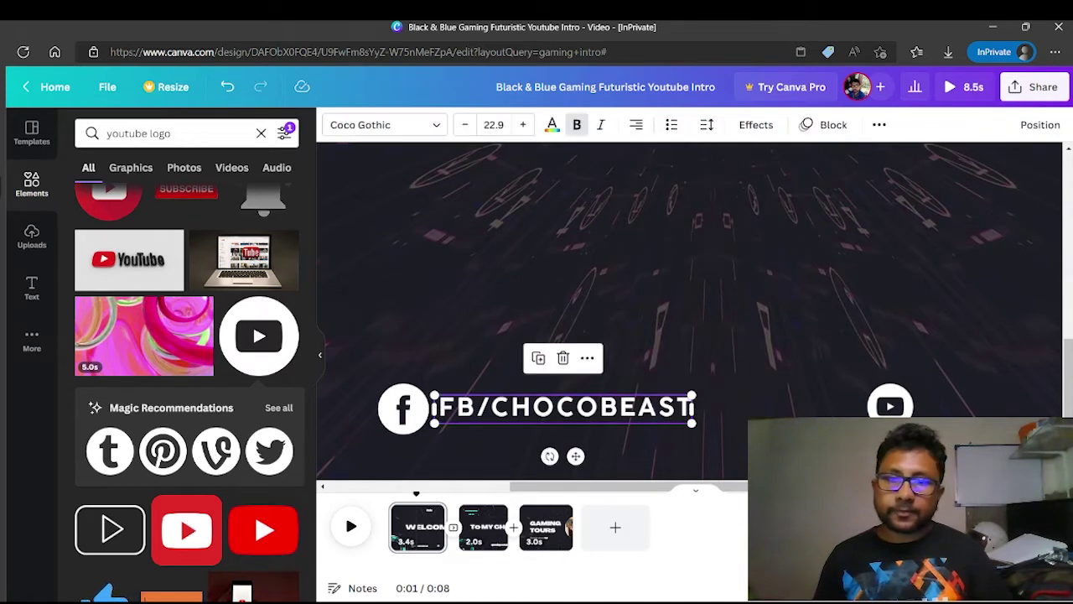
pyautogui.hscroll(2, 646, 491)
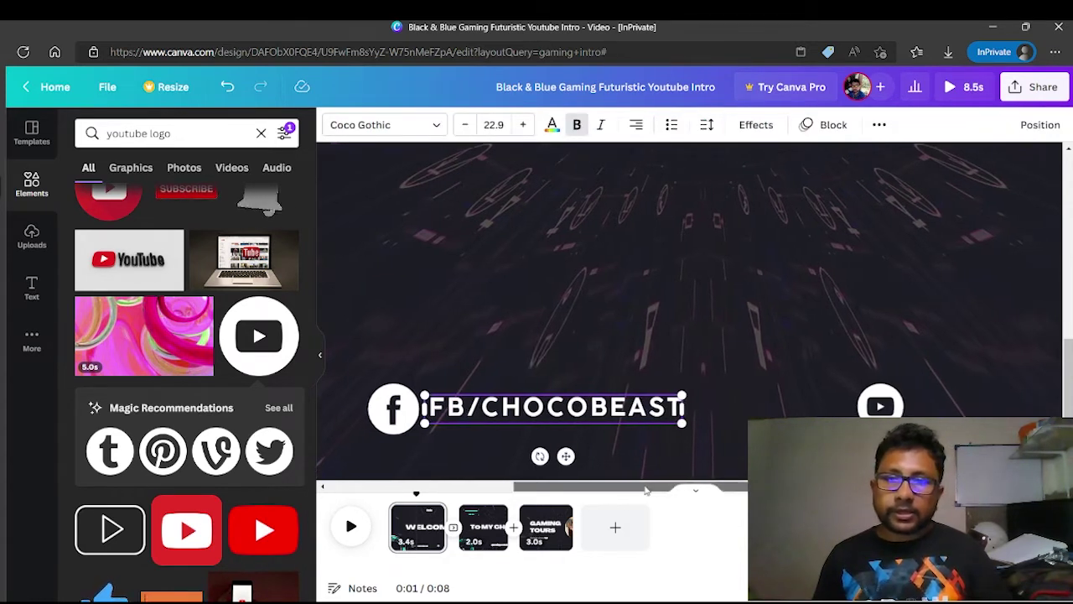
pyautogui.hscroll(5, 646, 491)
pyautogui.press('Escape')
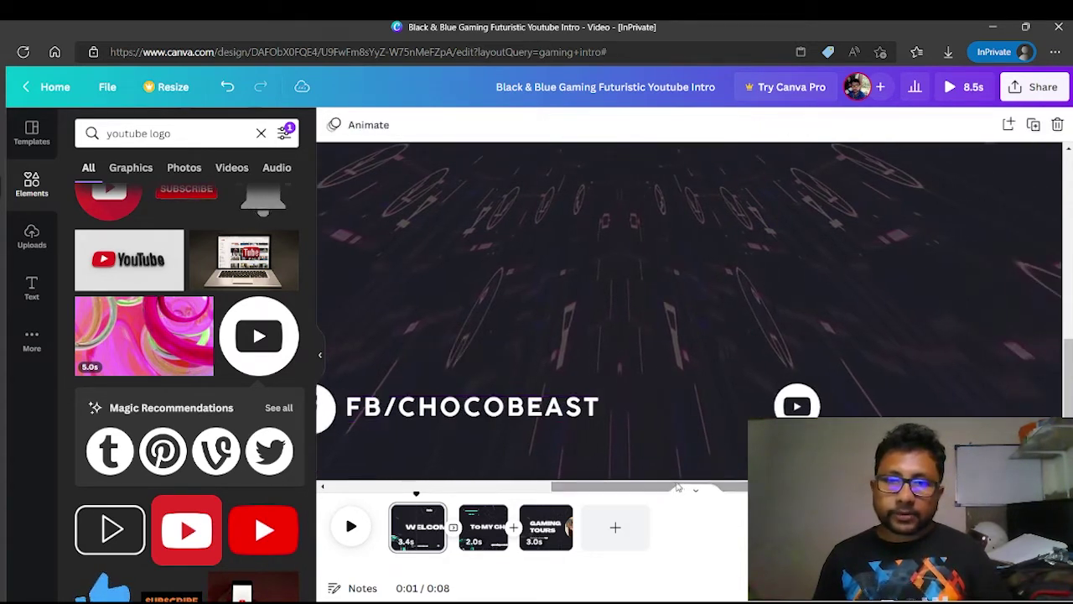
pyautogui.click(535, 405)
pyautogui.moveTo(535, 405); pyautogui.dragTo(1021, 406)
pyautogui.hscroll(6, 1043, 288)
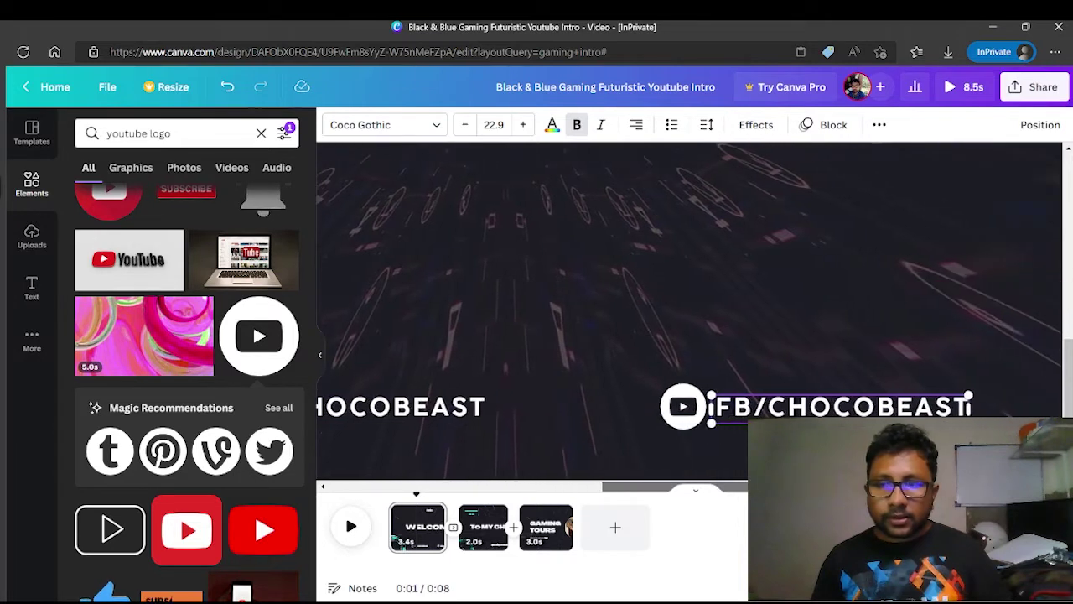
pyautogui.hscroll(3, 839, 294)
pyautogui.click(788, 404)
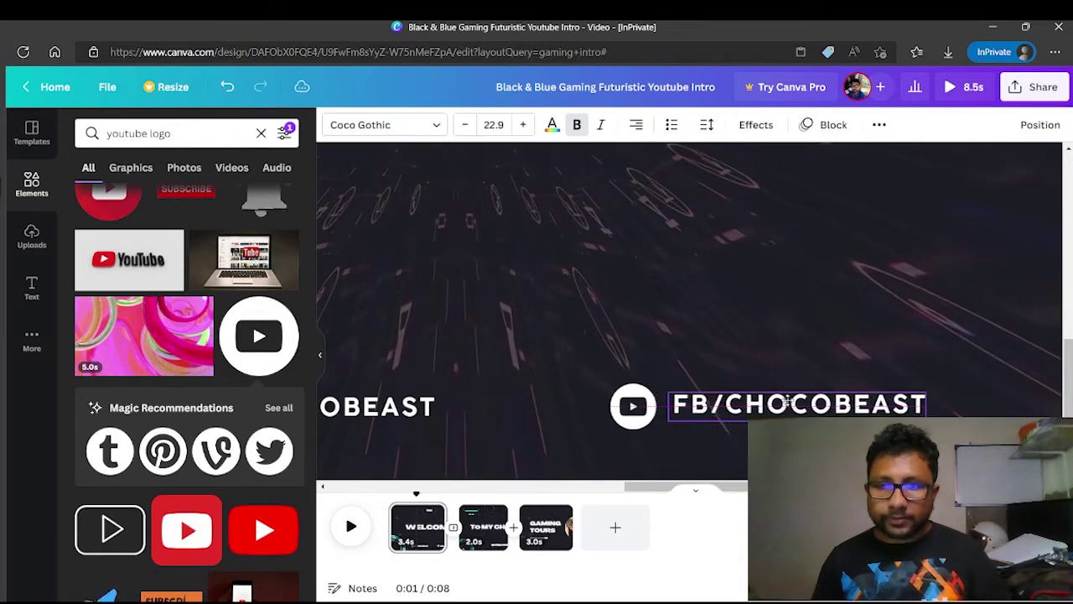
# Step: Retype the copy as 'YT/GAMINGTOURS'
pyautogui.doubleClick(689, 405)
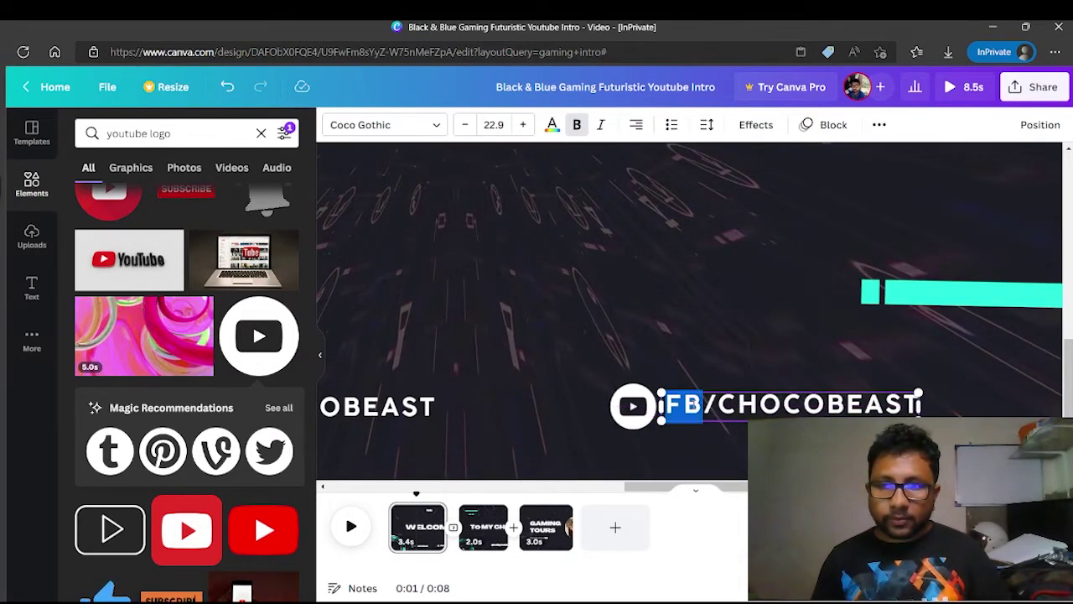
pyautogui.write('YT')
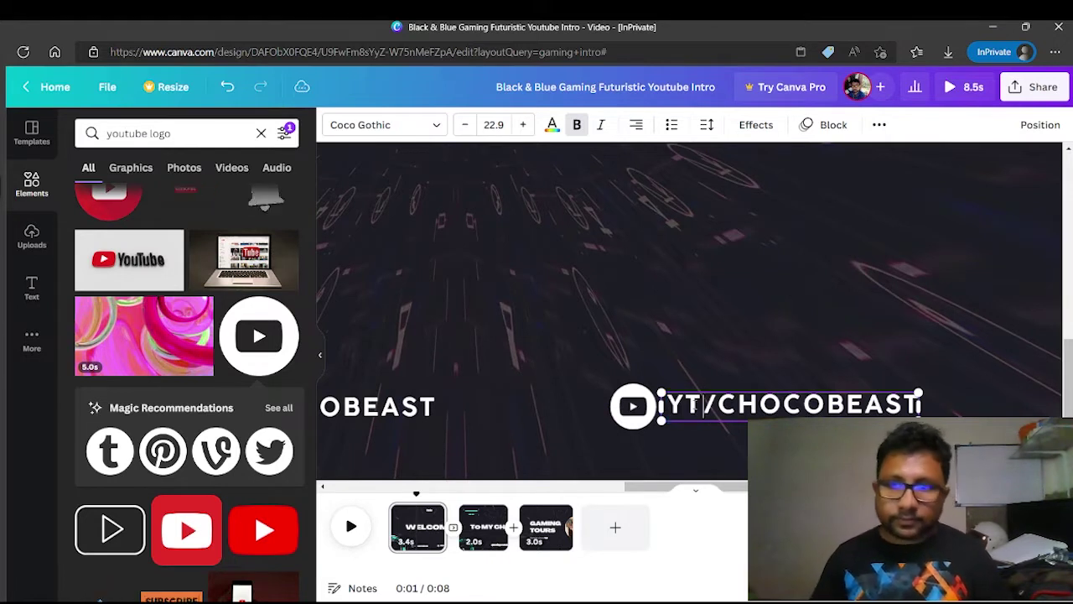
pyautogui.doubleClick(759, 404)
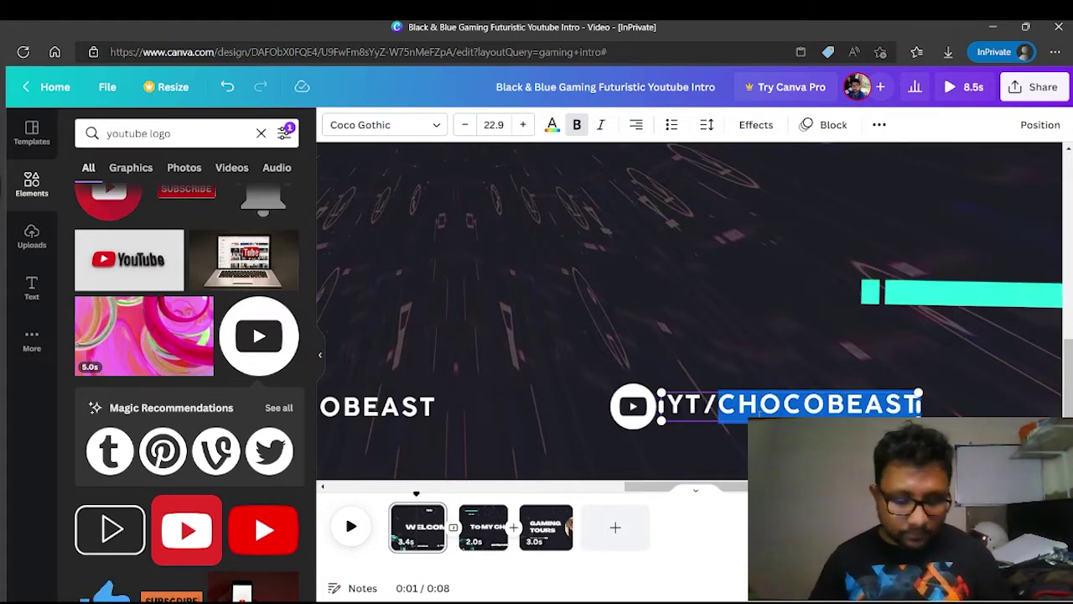
pyautogui.write('GAMINGTO')
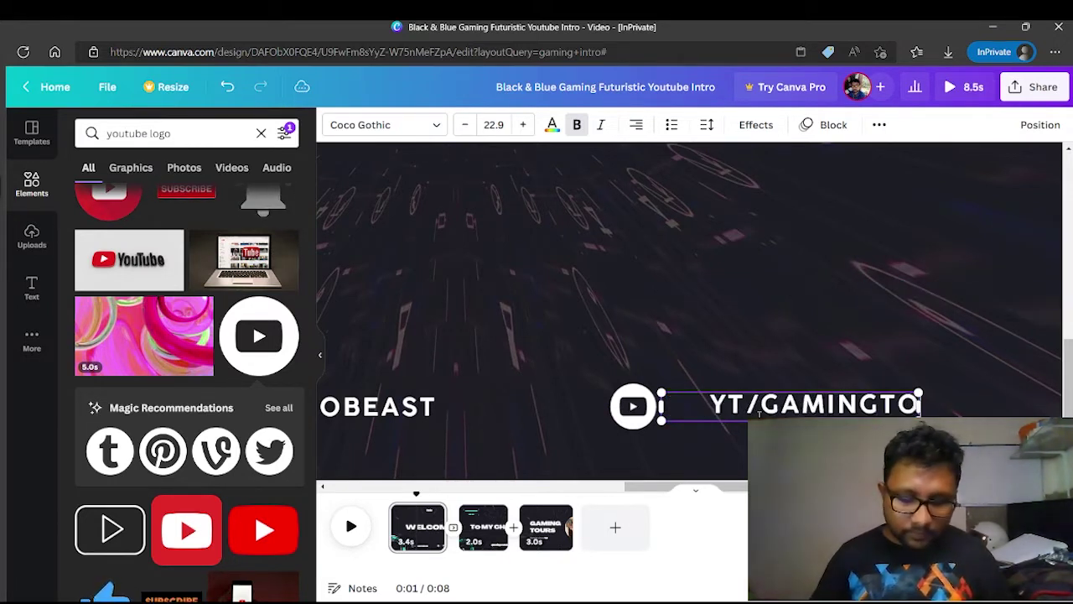
pyautogui.write('UR')
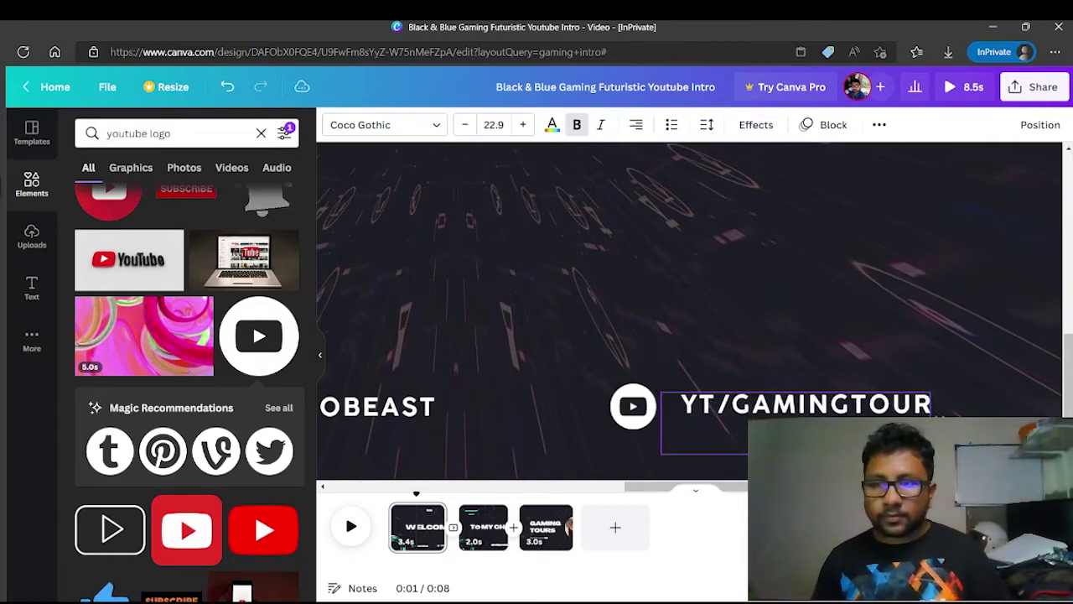
pyautogui.write('S')
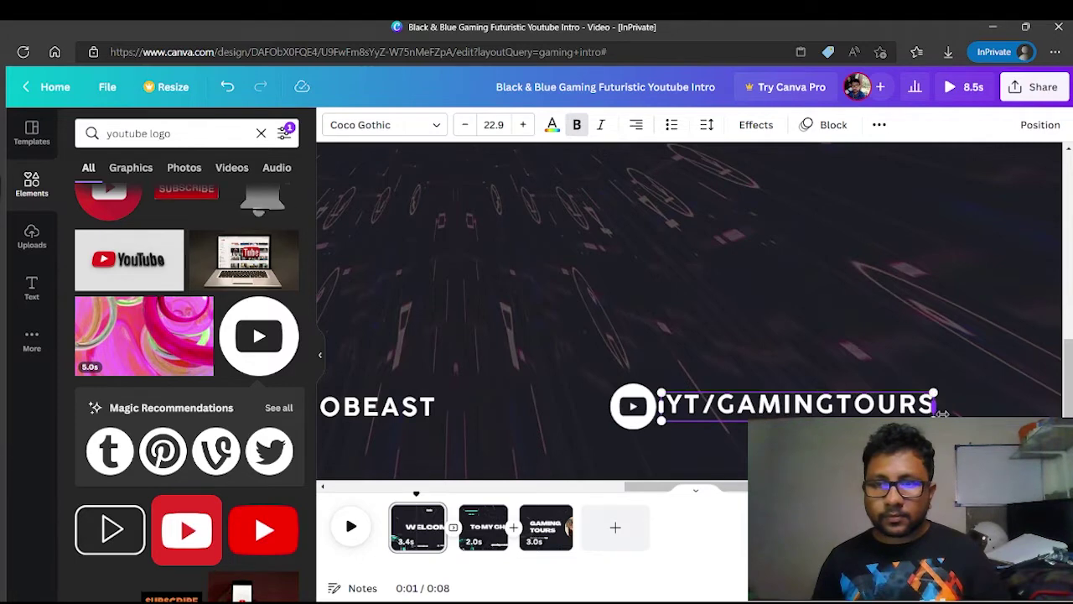
pyautogui.click(962, 415)
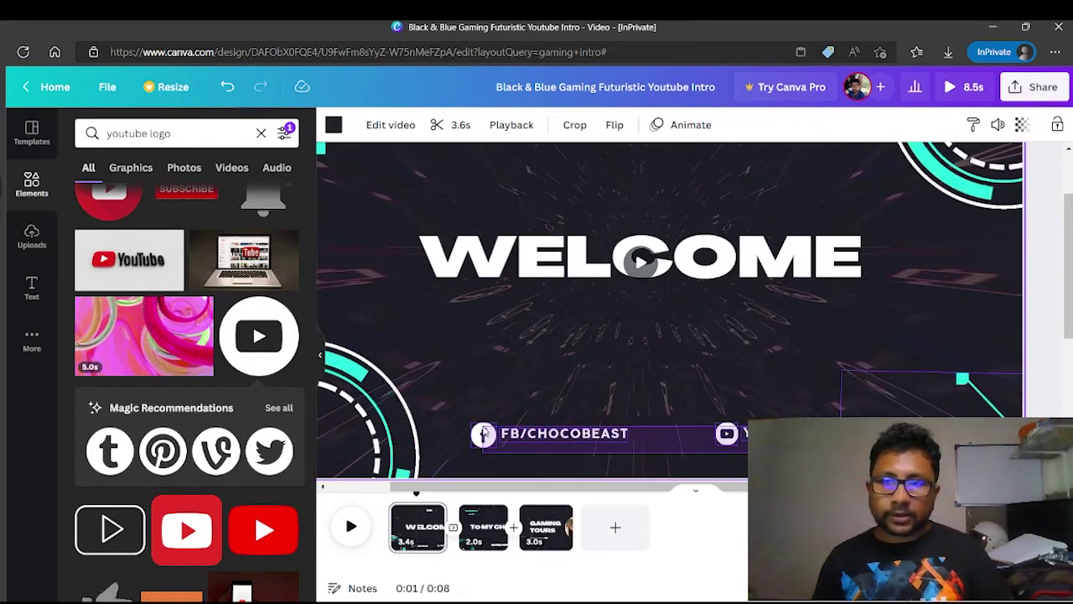
pyautogui.click(481, 441)
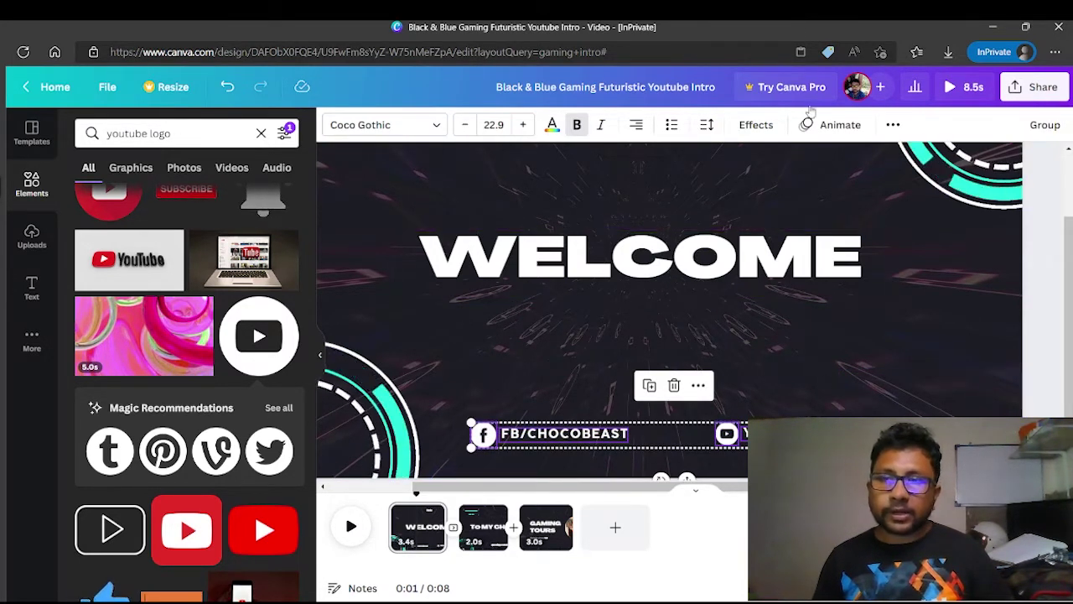
pyautogui.click(893, 126)
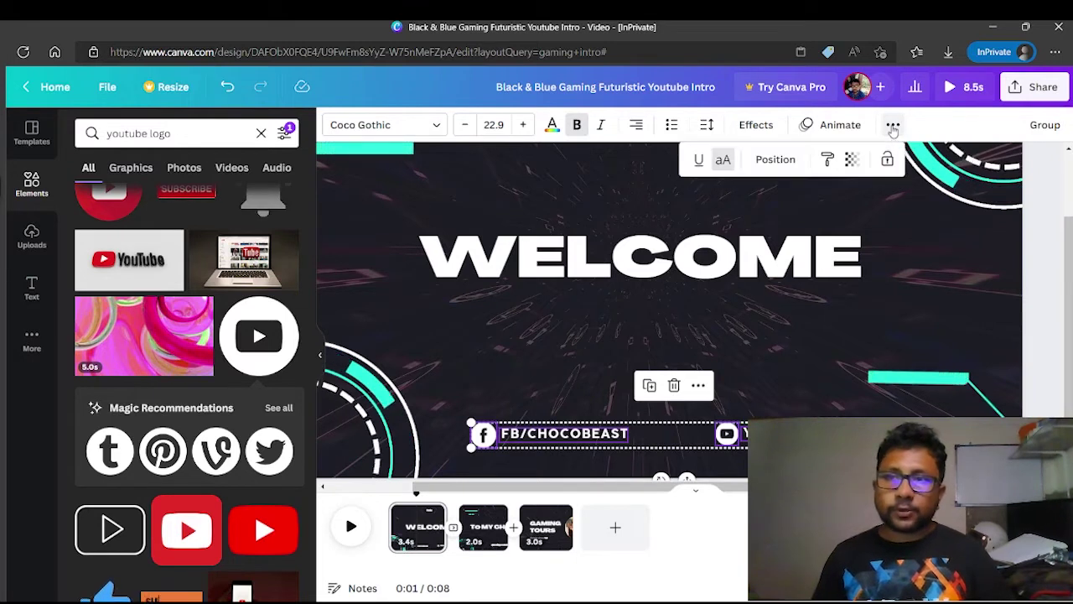
pyautogui.click(772, 160)
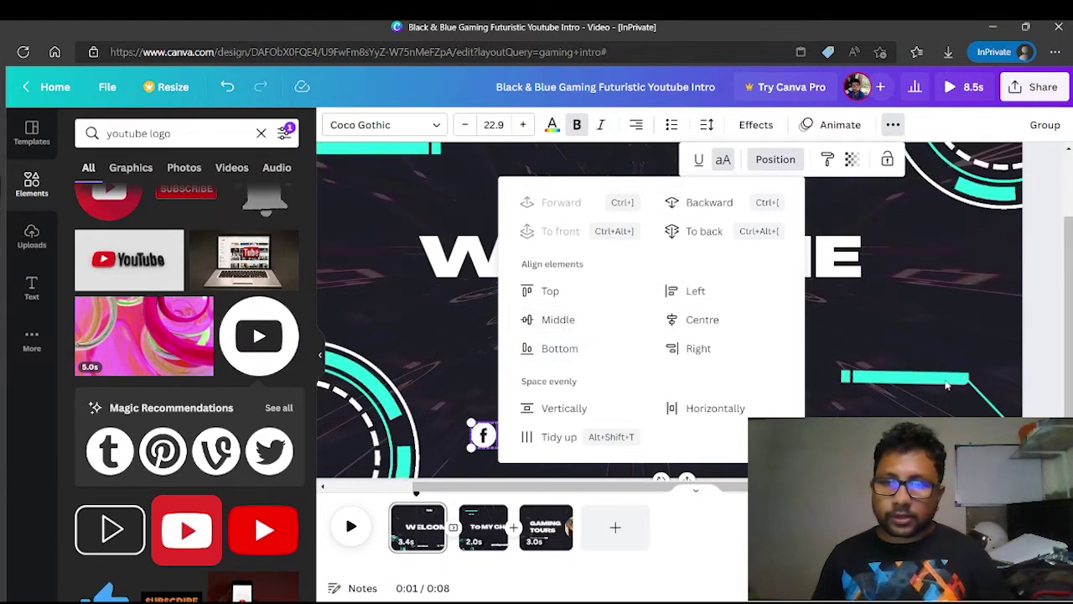
pyautogui.press('Escape')
pyautogui.hotkey('ctrl', '-')
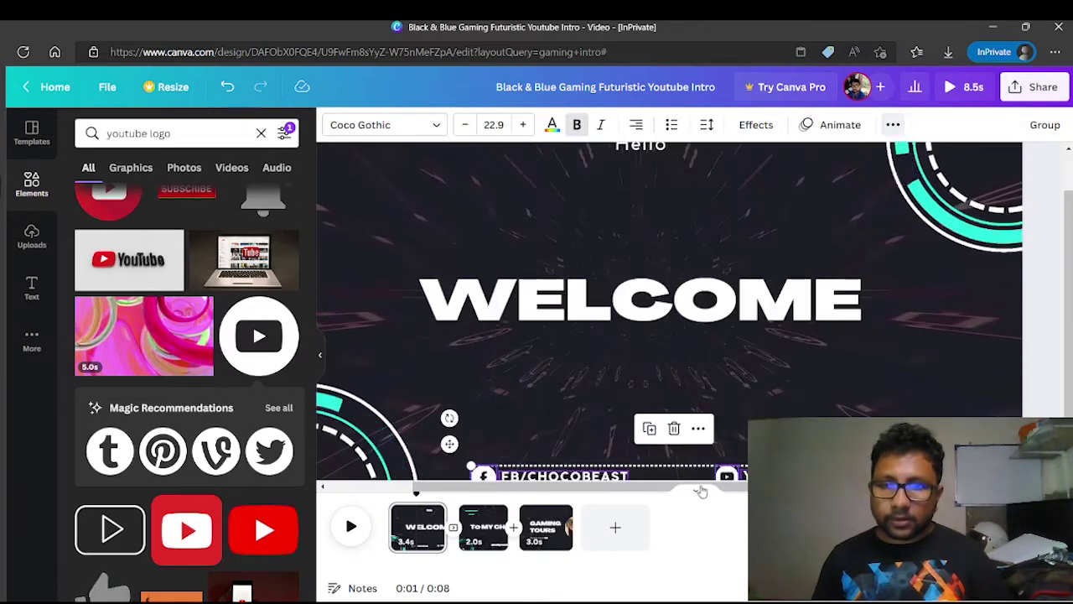
pyautogui.hotkey('ctrl', '+')
pyautogui.hotkey('ctrl', '+')
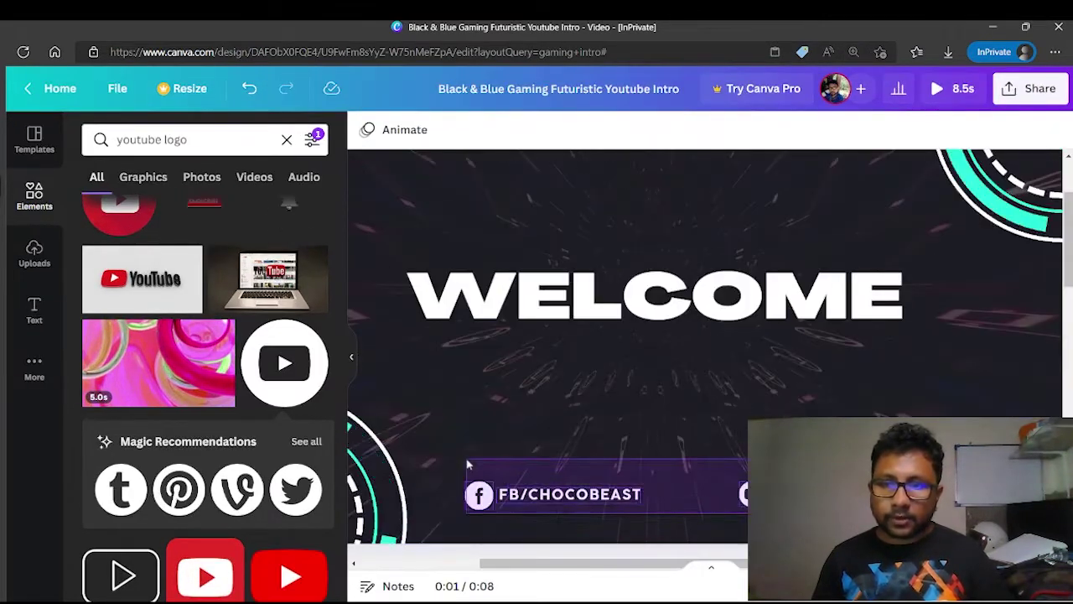
pyautogui.click(571, 495)
pyautogui.click(979, 129)
pyautogui.click(849, 168)
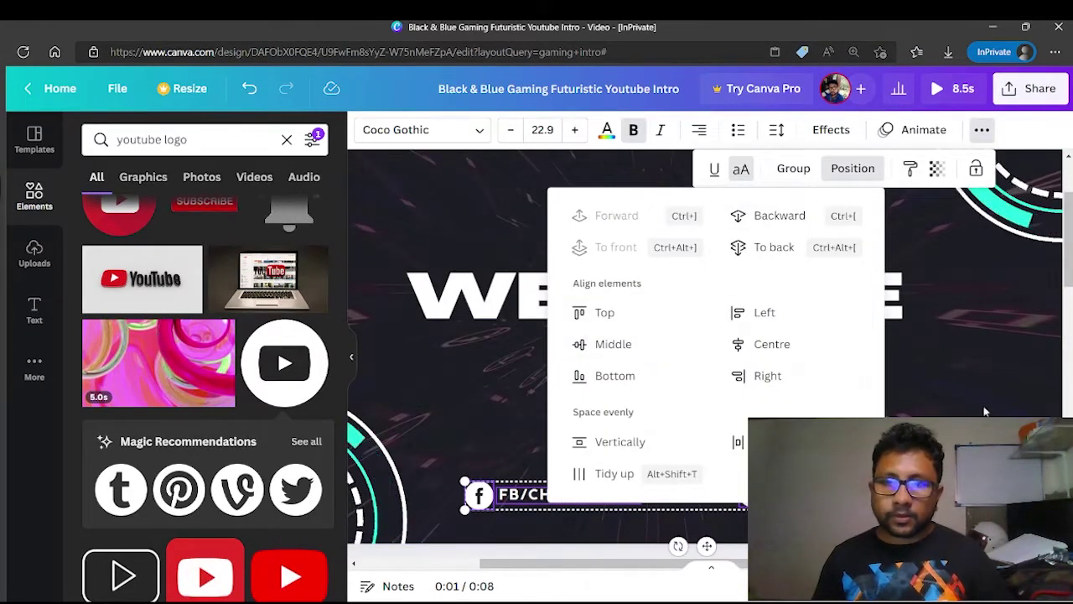
pyautogui.press('Escape')
pyautogui.scroll(1, 713, 352)
pyautogui.click(964, 243)
pyautogui.click(960, 130)
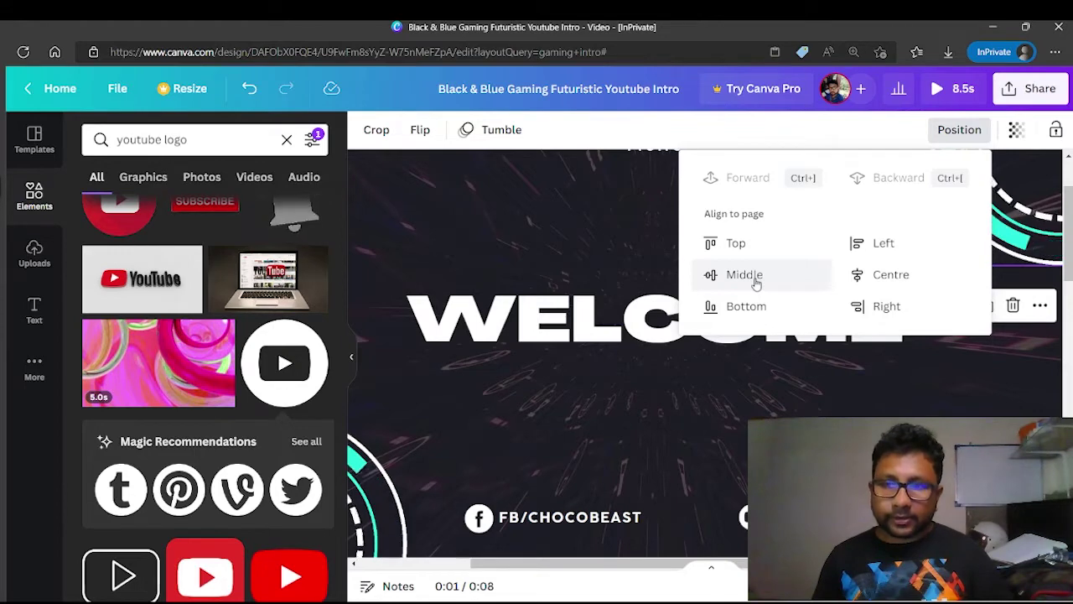
pyautogui.click(756, 283)
pyautogui.hotkey('ctrl', 'z')
pyautogui.press('Escape')
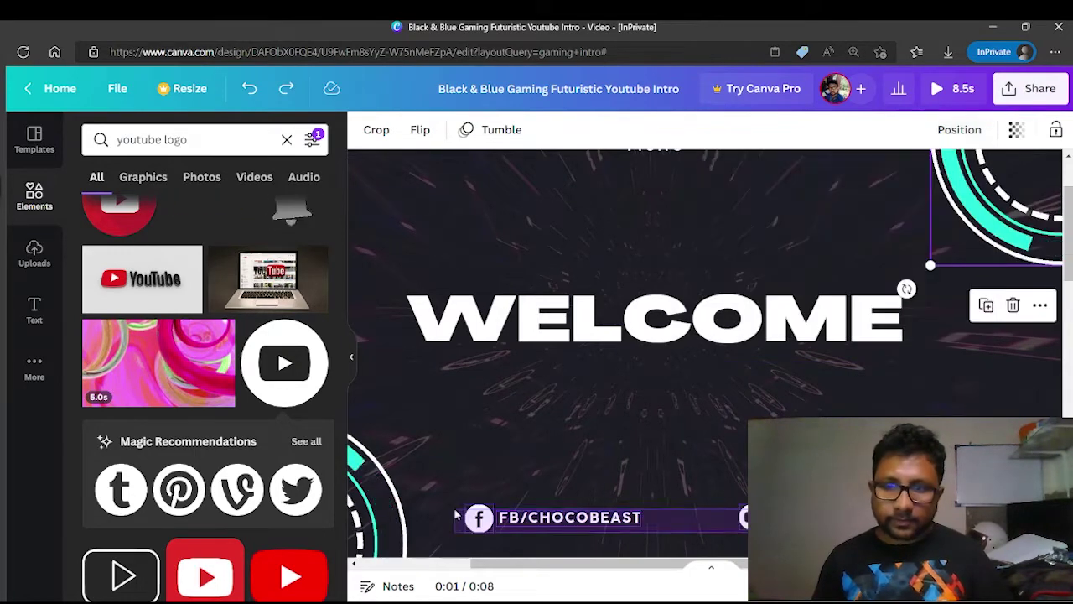
pyautogui.click(460, 516)
pyautogui.click(841, 168)
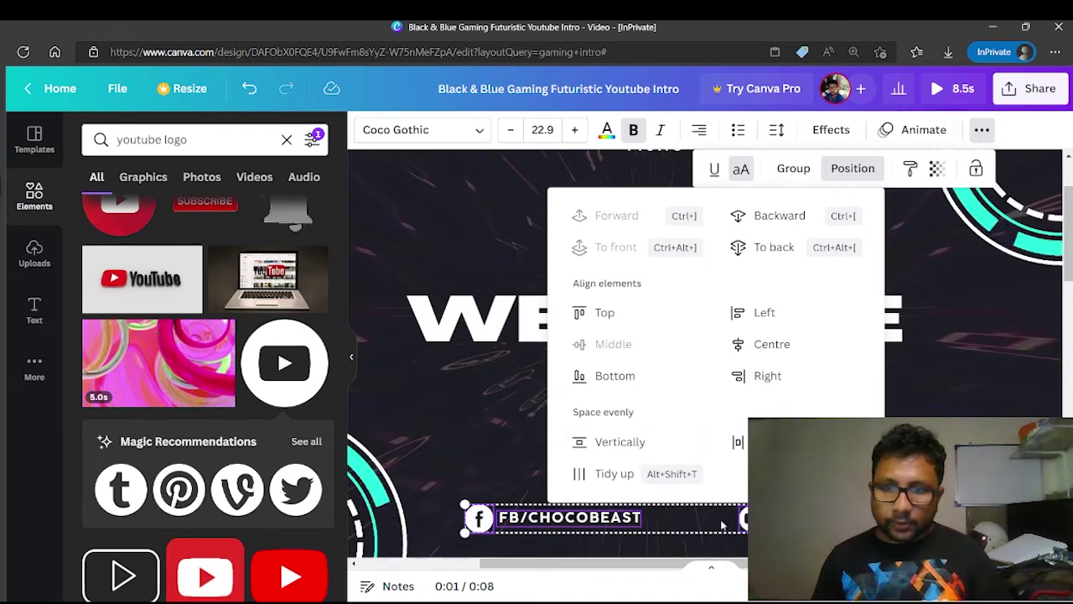
pyautogui.click(623, 557)
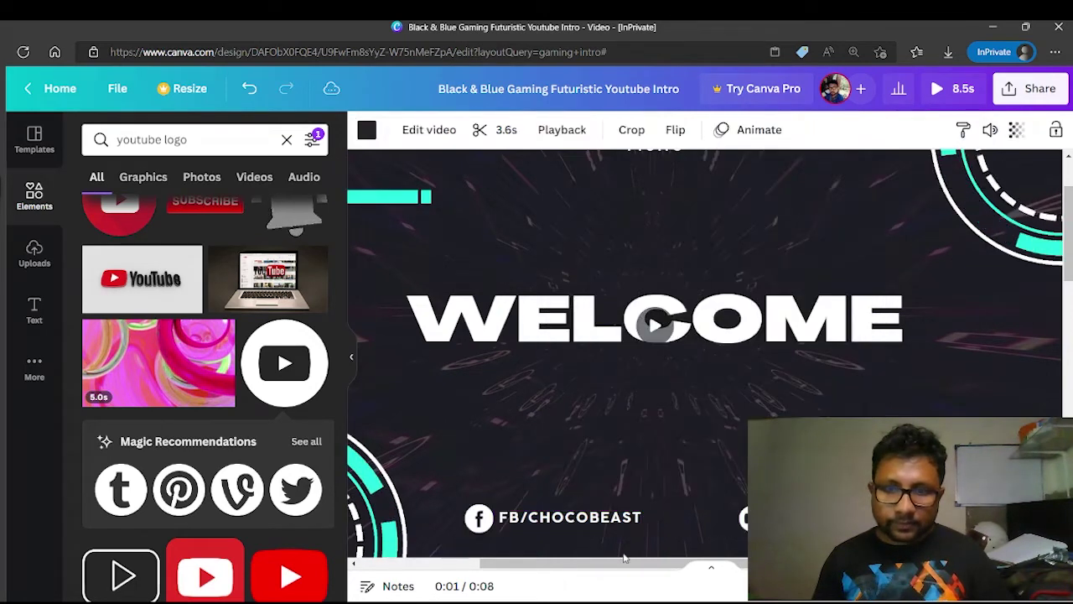
pyautogui.doubleClick(623, 557)
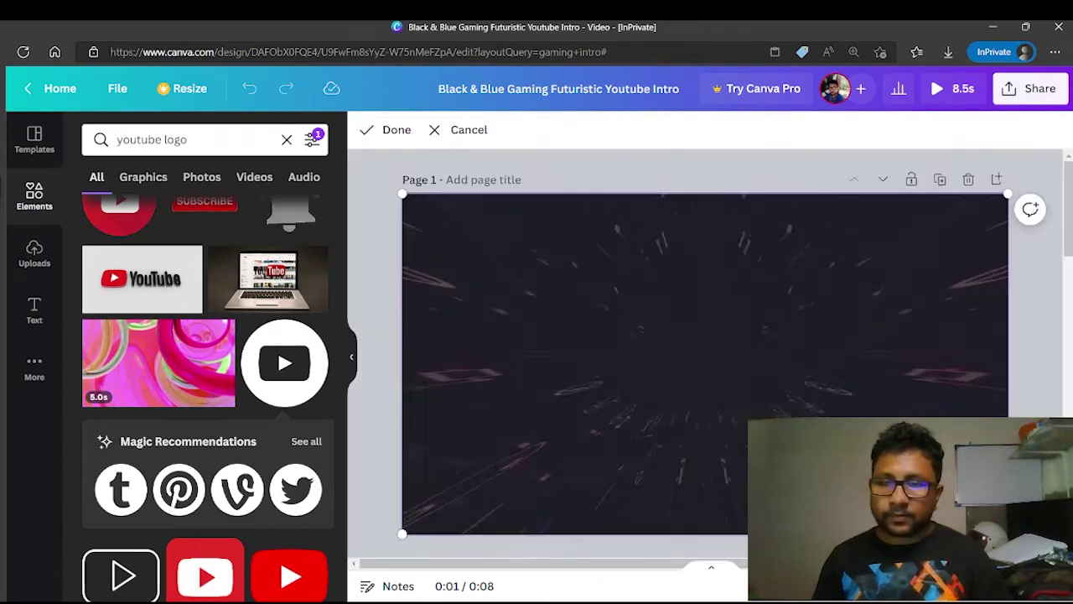
pyautogui.press('Escape')
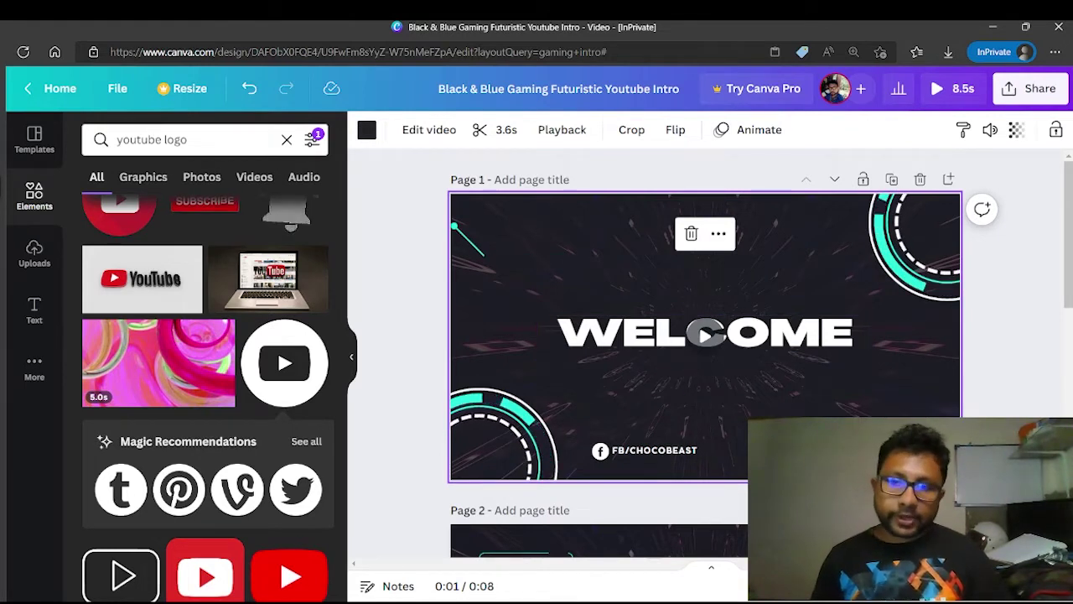
pyautogui.click(593, 440)
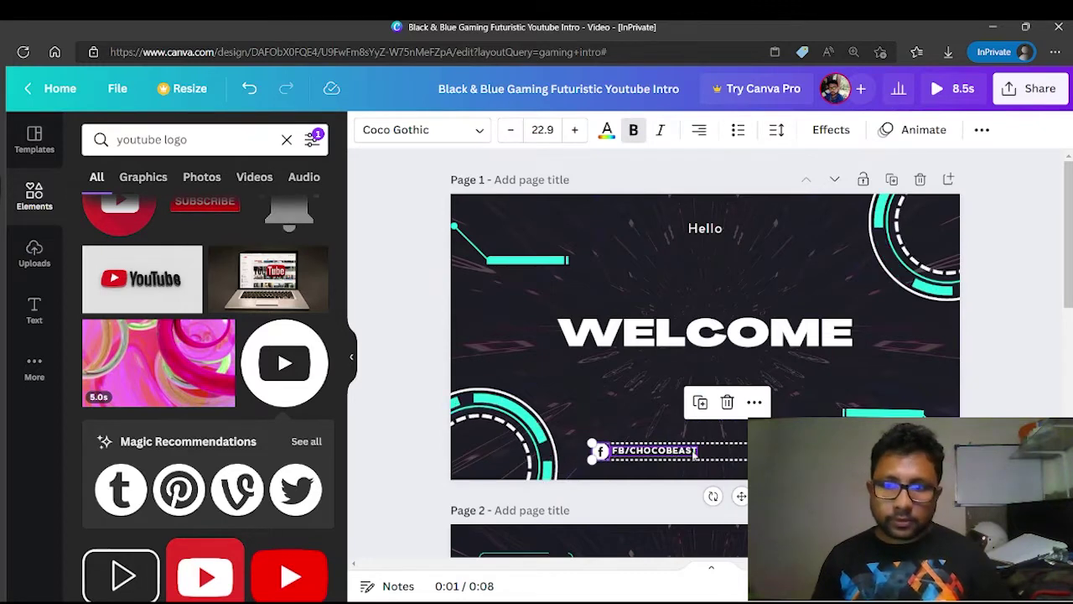
pyautogui.scroll(-5, 692, 449)
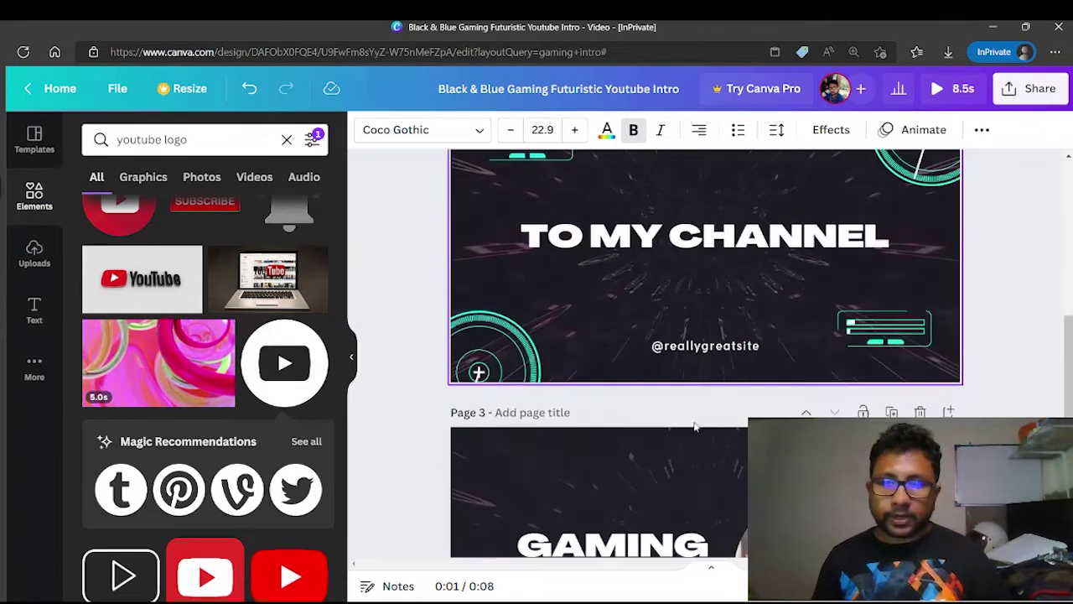
pyautogui.click(706, 346)
pyautogui.press('Delete')
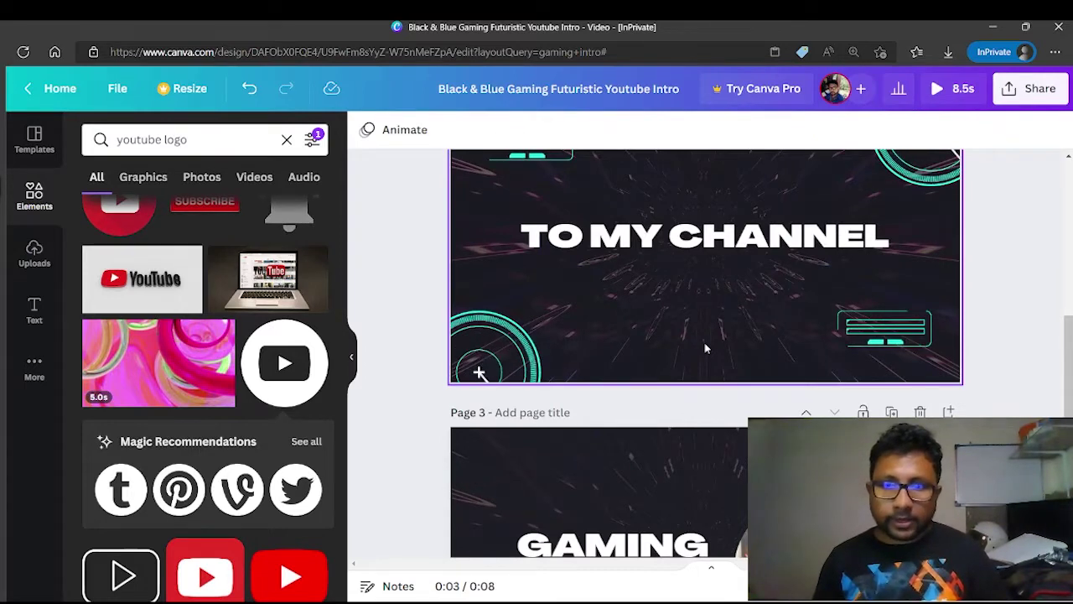
pyautogui.rightClick(706, 346)
pyautogui.press('Escape')
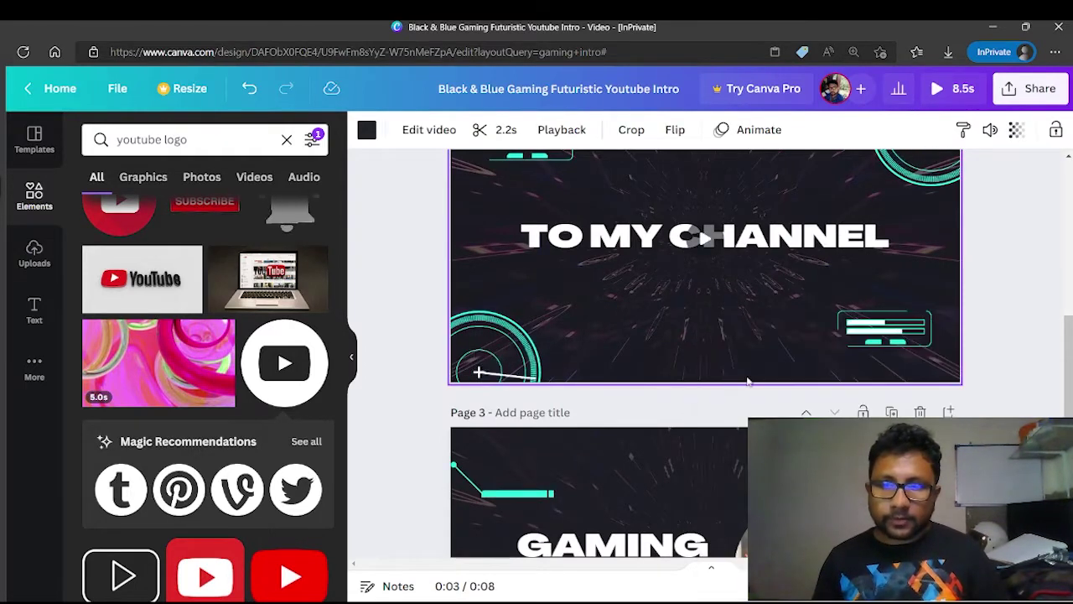
# Step: Copy the FB/YT handle label group from page 1 onto the bottom of page 2
pyautogui.scroll(3, 749, 382)
pyautogui.click(639, 267)
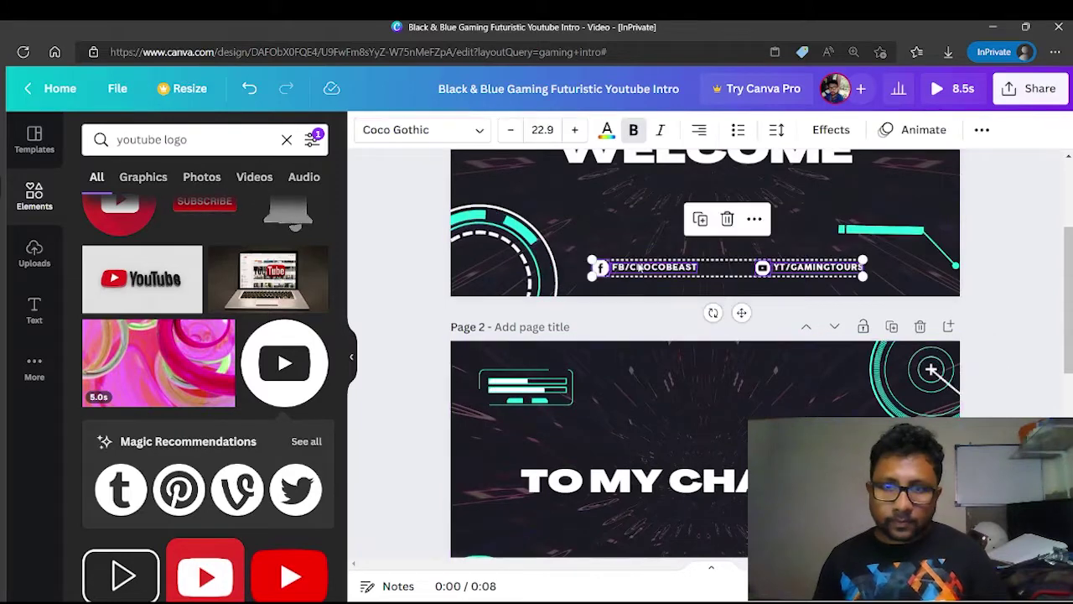
pyautogui.moveTo(639, 267); pyautogui.dragTo(623, 479)
pyautogui.click(1005, 364)
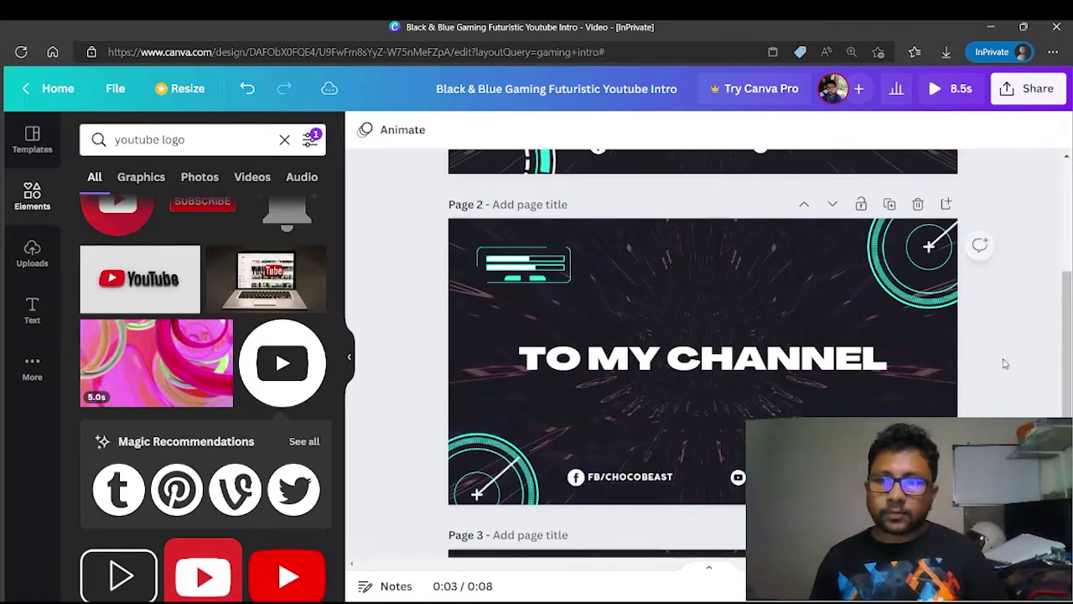
pyautogui.scroll(2, 1004, 363)
pyautogui.scroll(-4, 1004, 363)
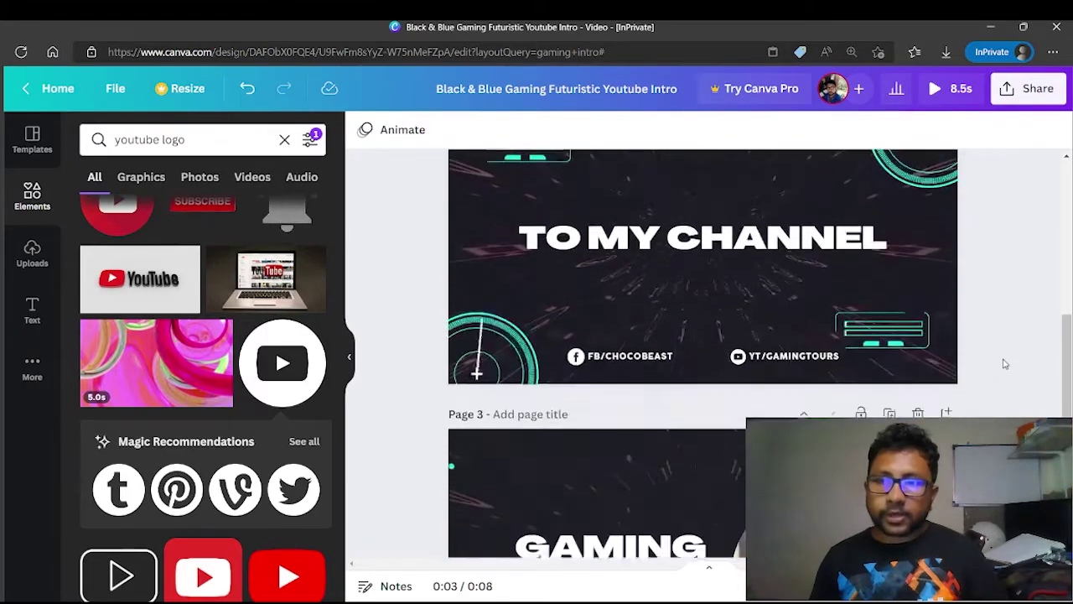
pyautogui.scroll(2, 1004, 363)
pyautogui.scroll(-4, 1005, 363)
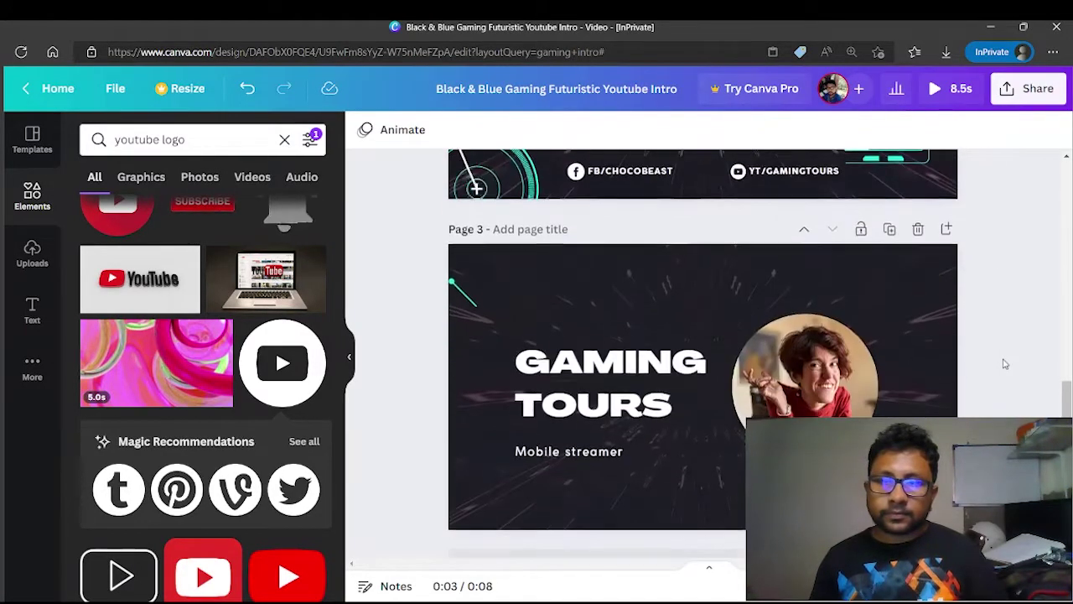
pyautogui.scroll(3, 1004, 364)
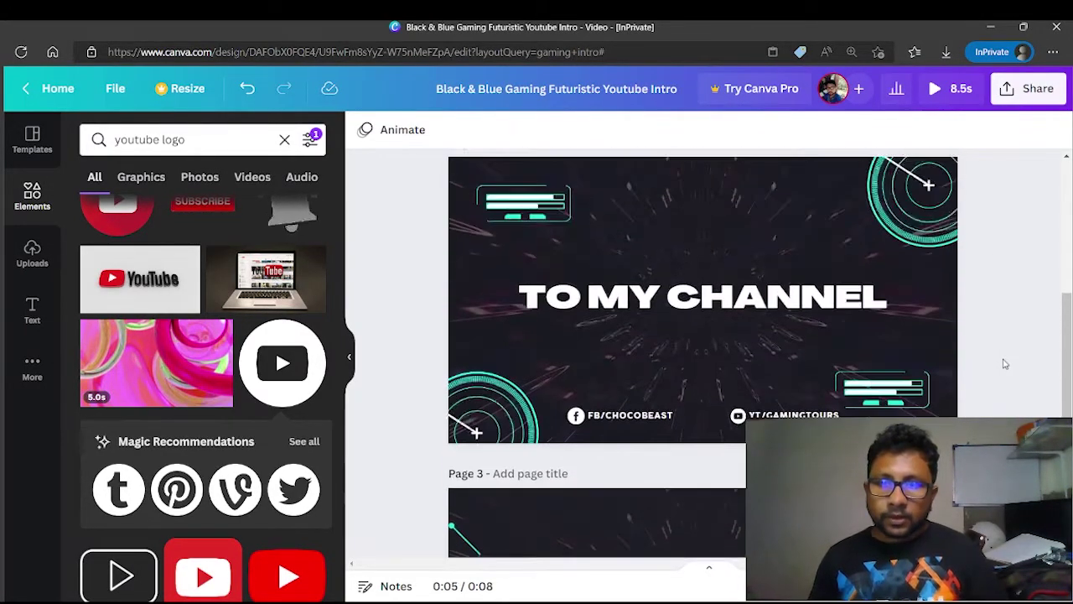
pyautogui.scroll(2, 1004, 363)
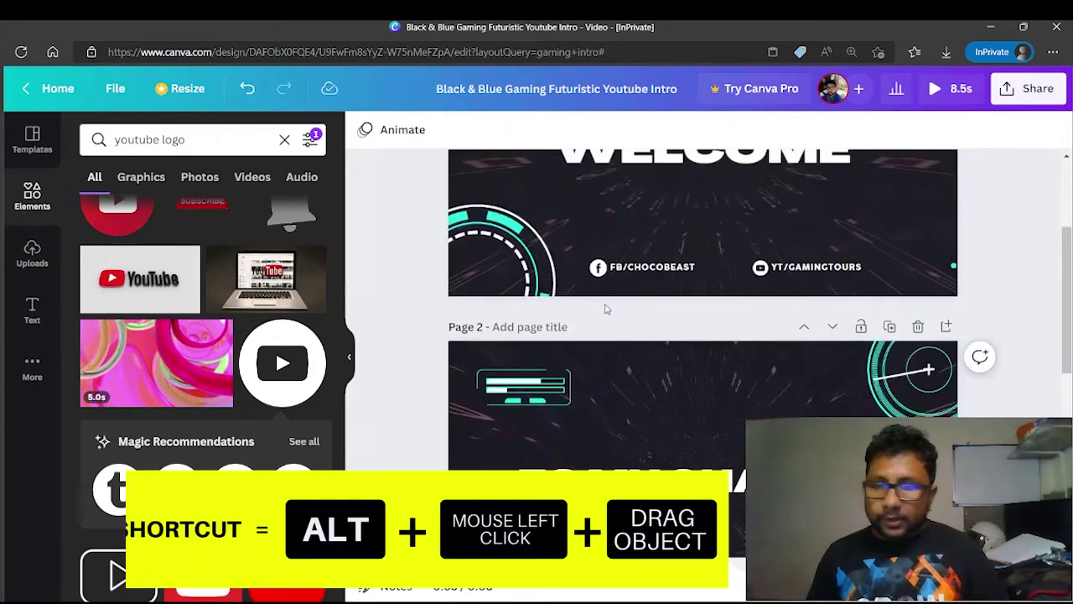
# Step: Alt-drag the FB/YT row upward to duplicate it, then delete the upper copy
pyautogui.click(636, 272)
pyautogui.rightClick(671, 207)
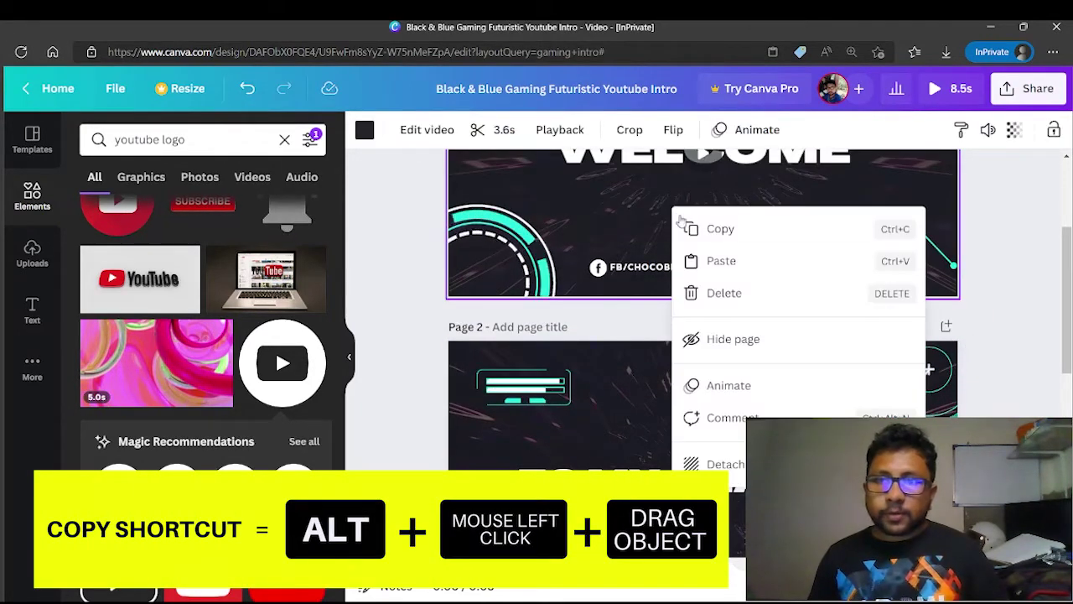
pyautogui.click(1032, 241)
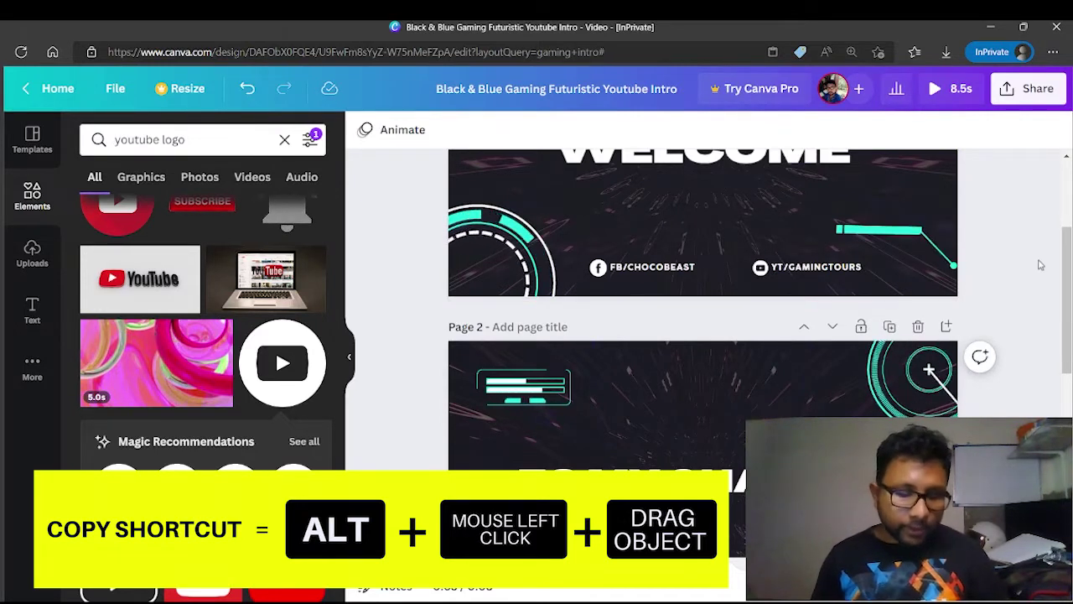
pyautogui.click(626, 256)
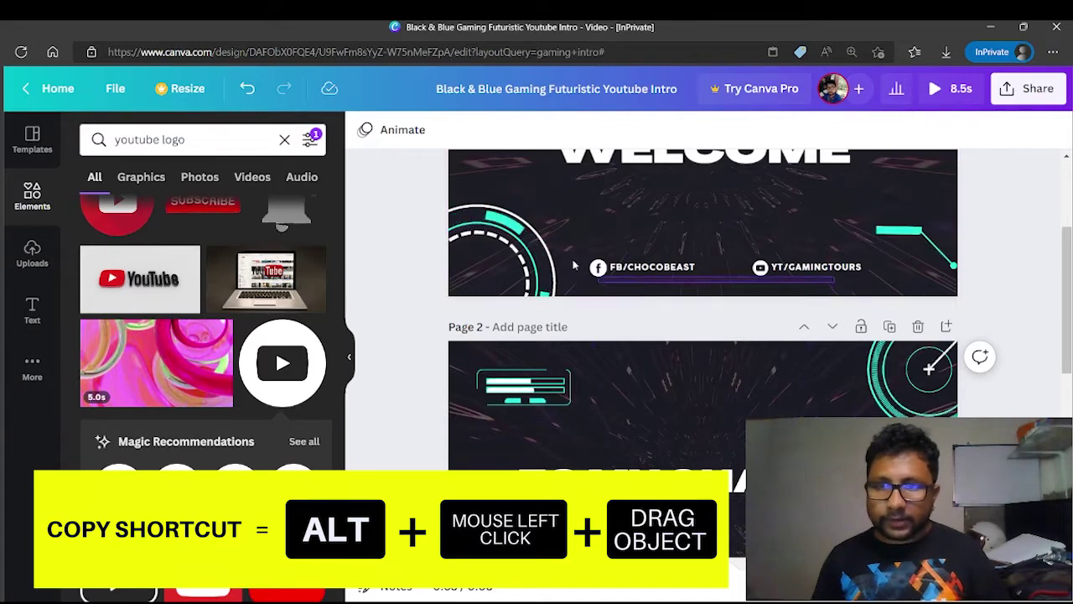
pyautogui.click(611, 254)
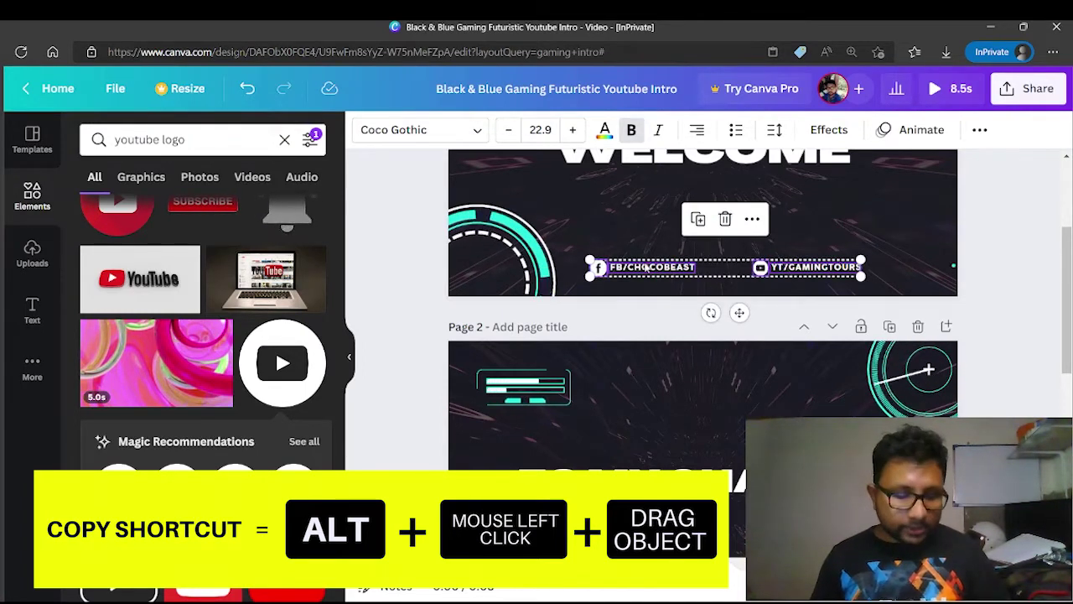
pyautogui.click(647, 267)
pyautogui.click(647, 266)
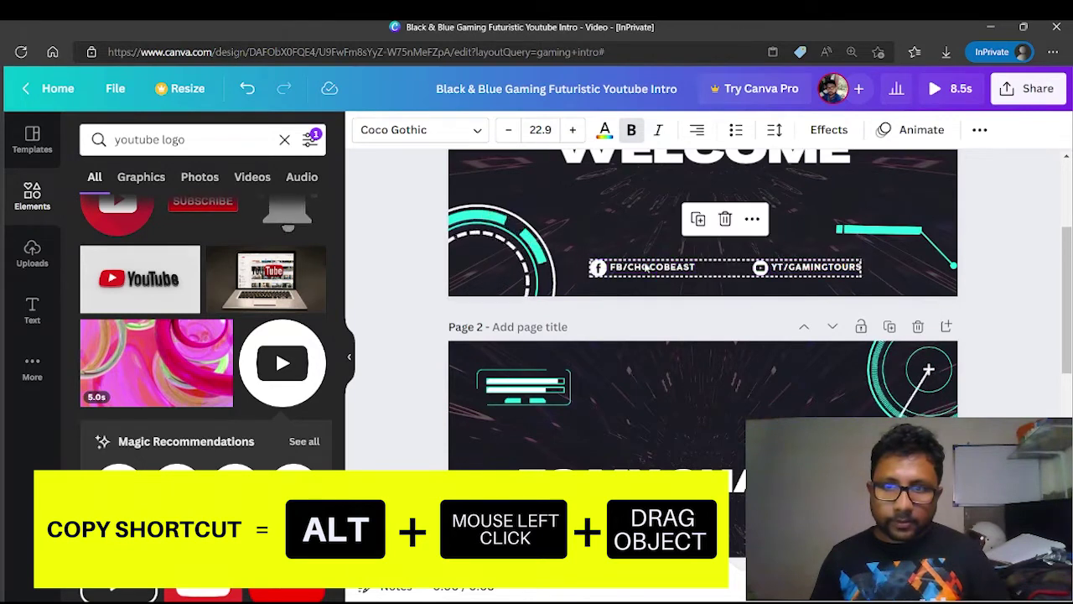
pyautogui.press('alt')
pyautogui.press('alt')
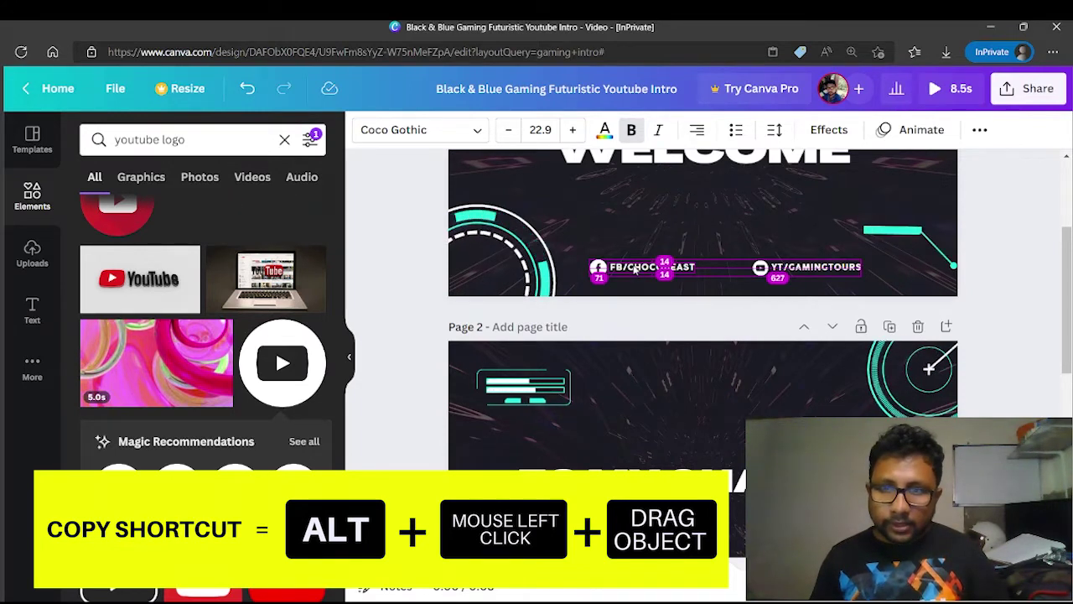
pyautogui.moveTo(635, 269); pyautogui.dragTo(631, 226)
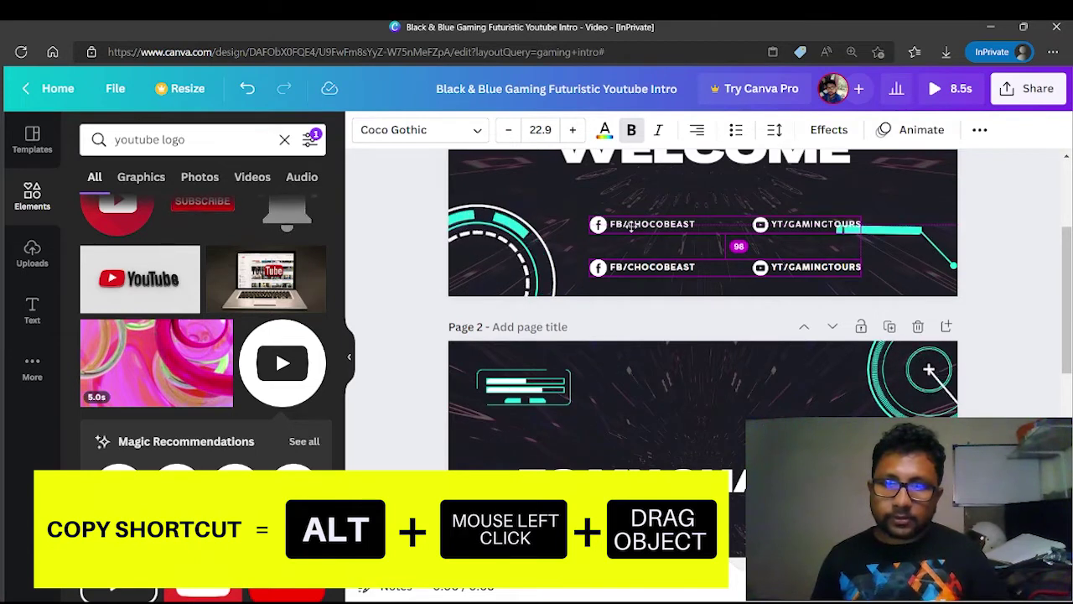
pyautogui.keyDown('alt'); pyautogui.click(633, 232); pyautogui.keyUp('alt')
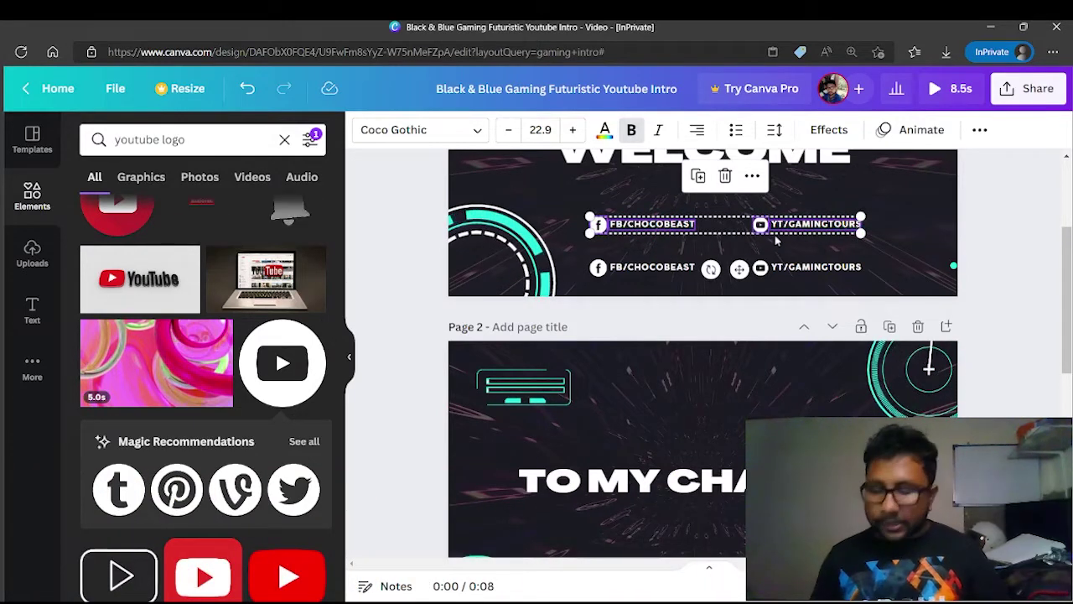
pyautogui.press('Delete')
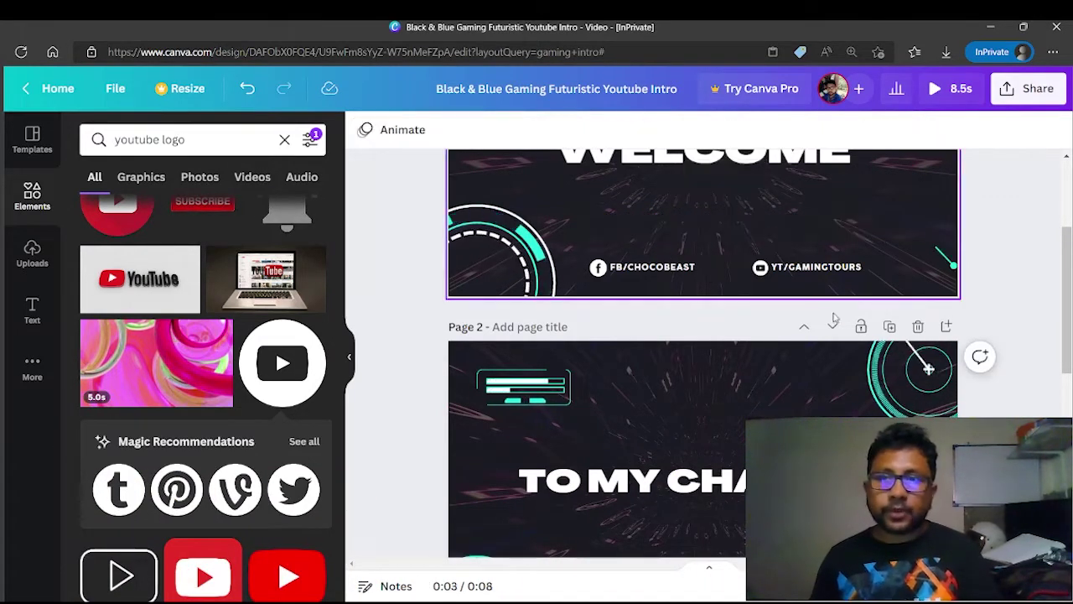
# Step: Select and briefly edit the Mobile streamer text on page 3
pyautogui.scroll(-2, 663, 310)
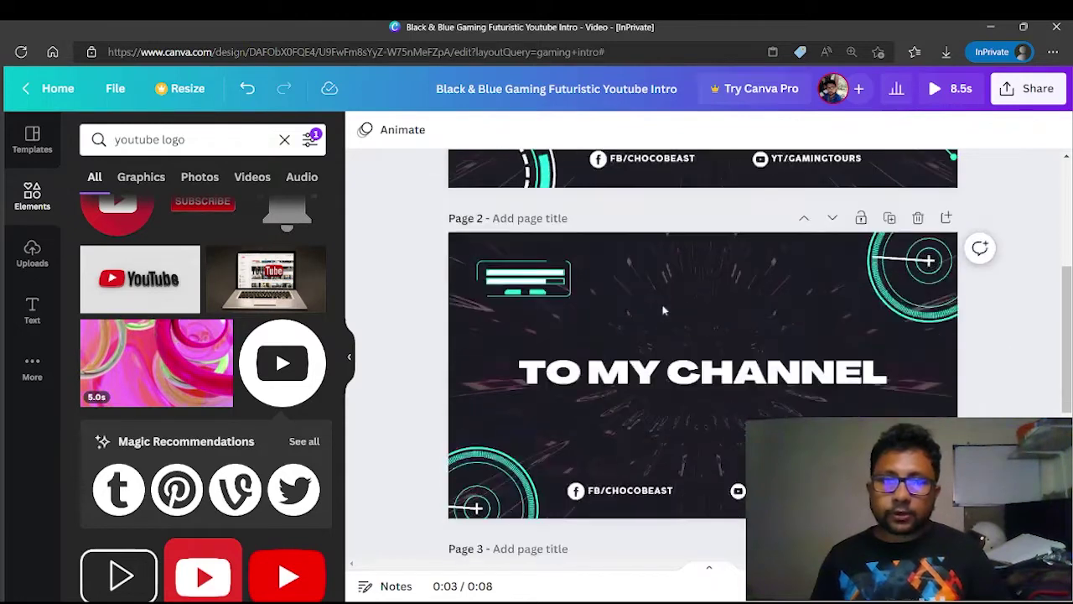
pyautogui.scroll(-3, 663, 310)
pyautogui.scroll(-3, 713, 428)
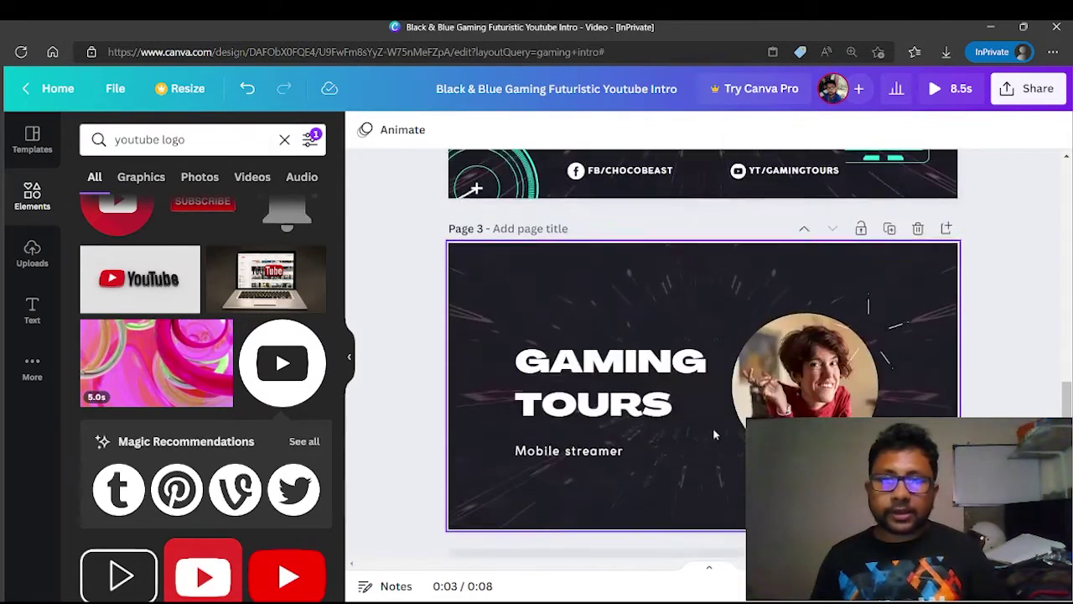
pyautogui.scroll(2, 714, 434)
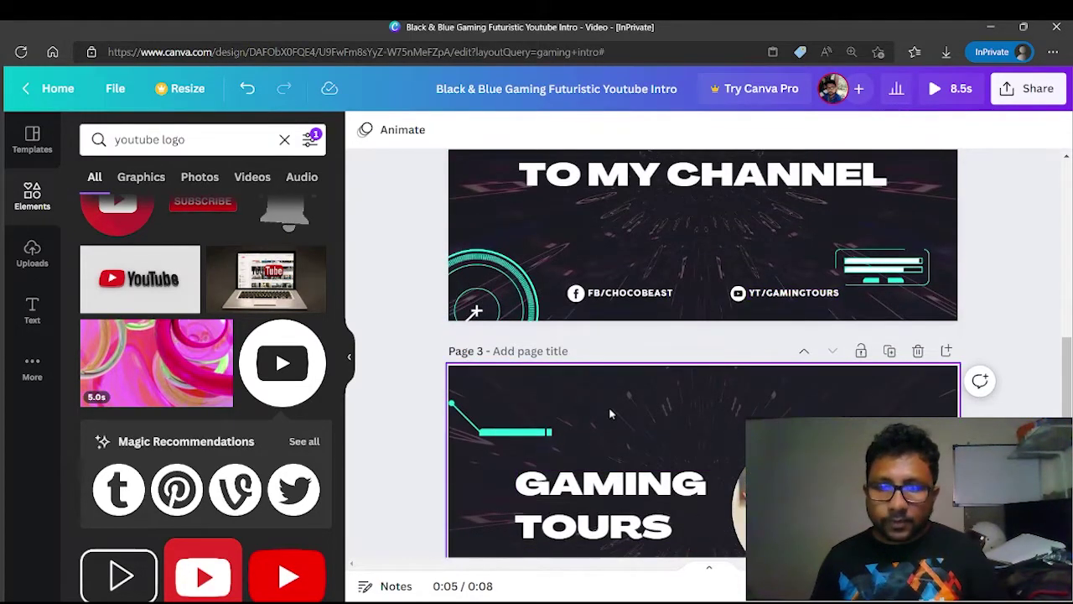
pyautogui.scroll(-3, 610, 413)
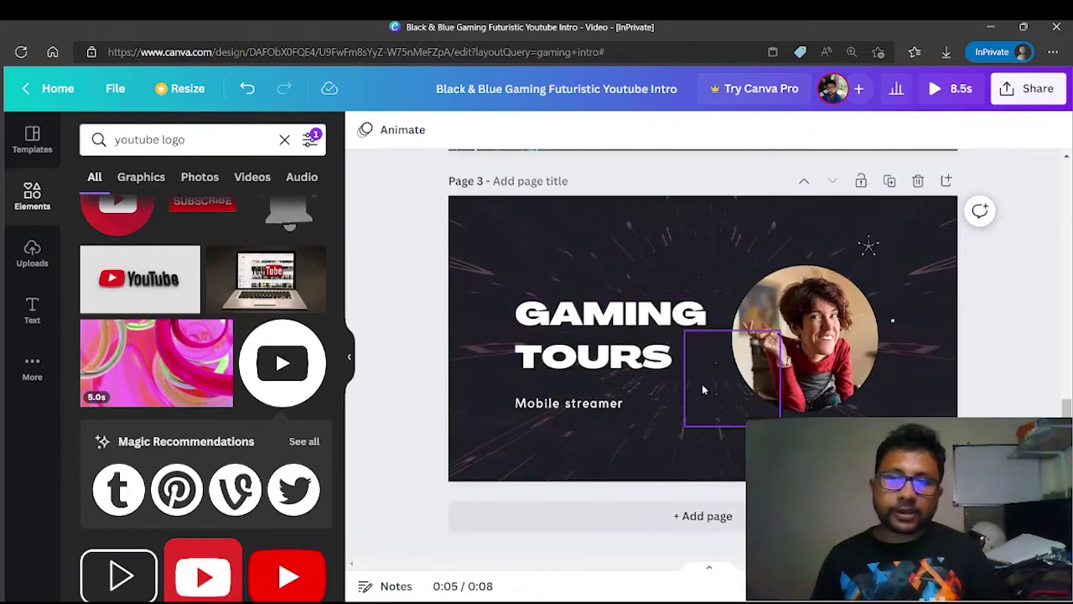
pyautogui.click(573, 406)
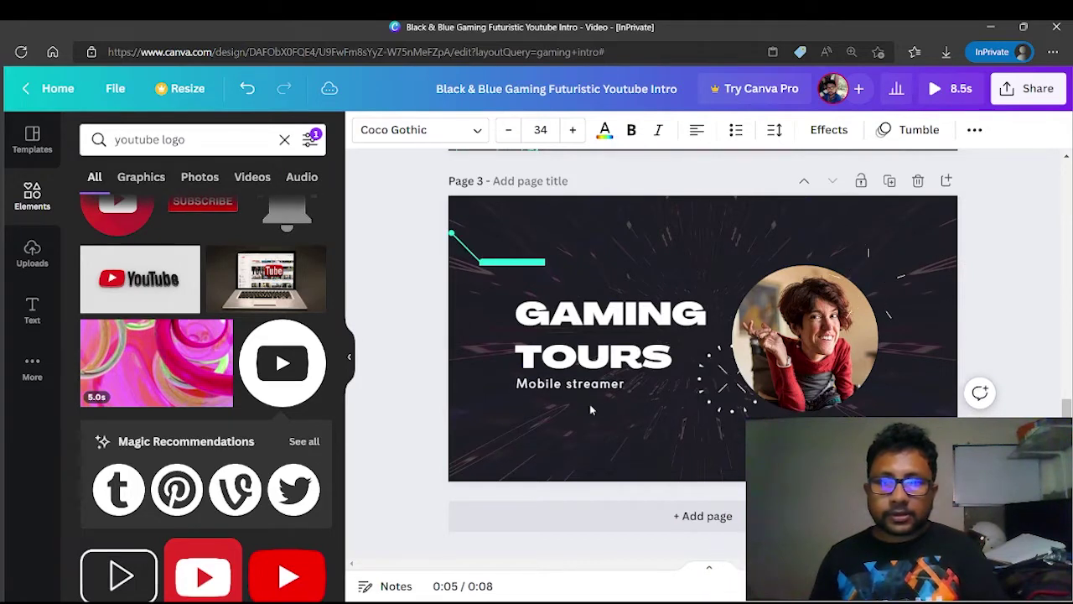
pyautogui.doubleClick(587, 384)
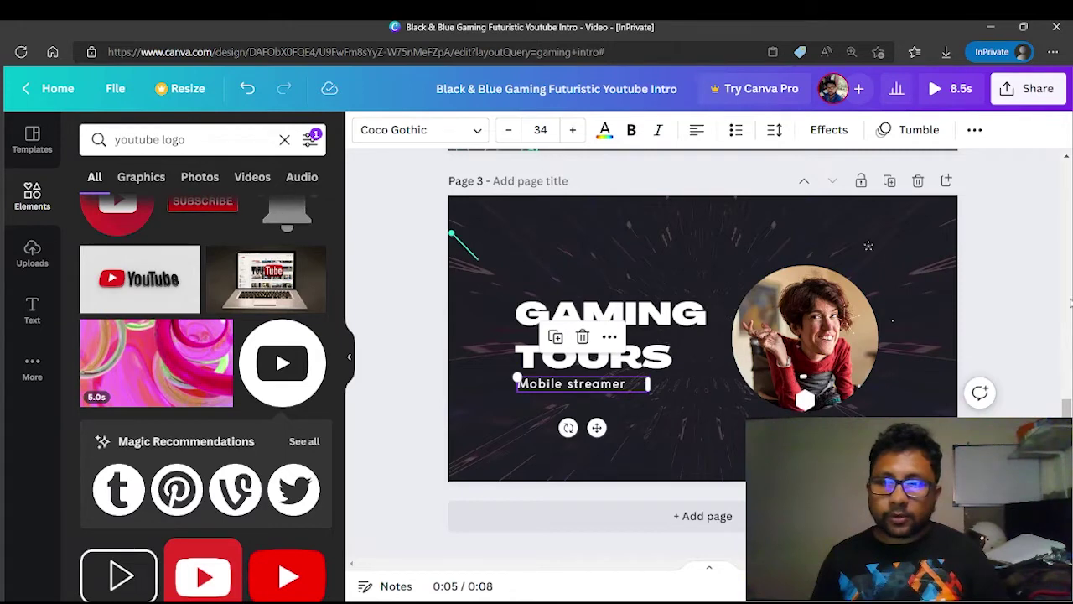
pyautogui.click(1006, 264)
# Step: Copy page 2's FB/YT handle group to page 3, below Mobile streamer
pyautogui.scroll(3, 999, 294)
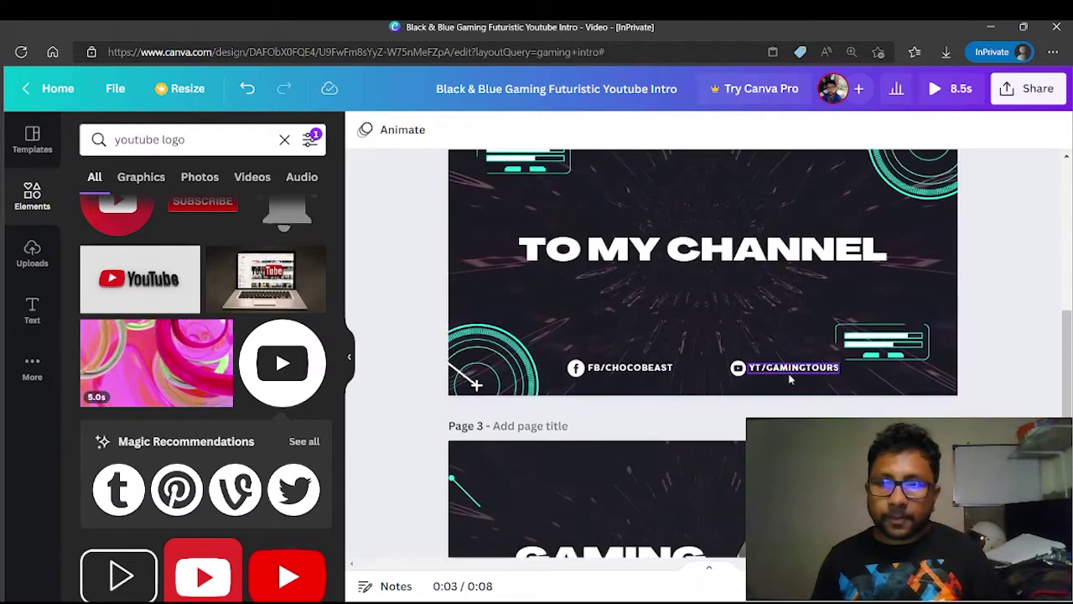
pyautogui.click(616, 366)
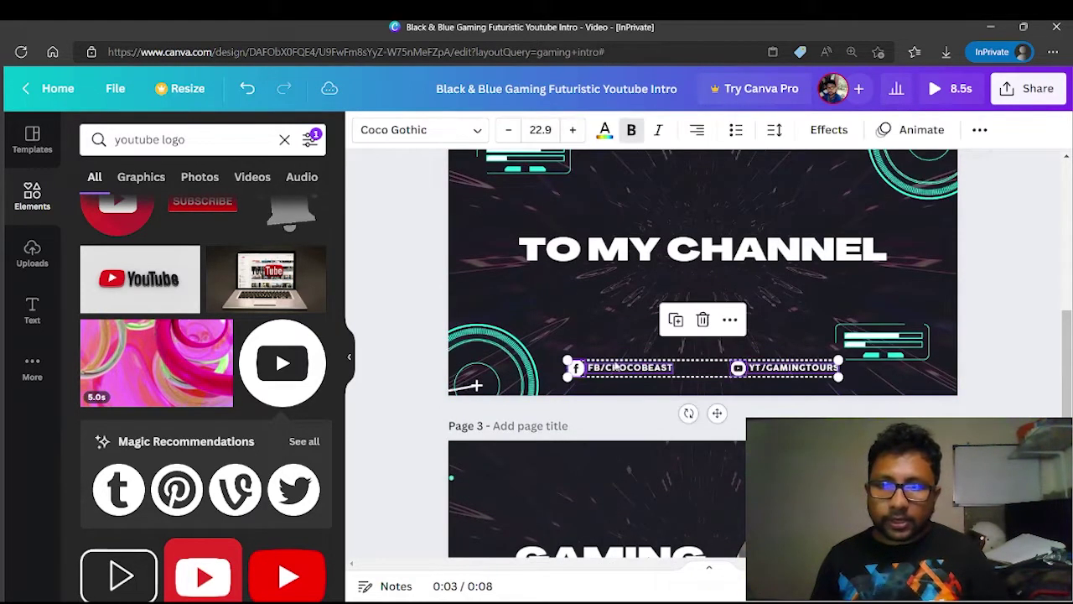
pyautogui.click(612, 489)
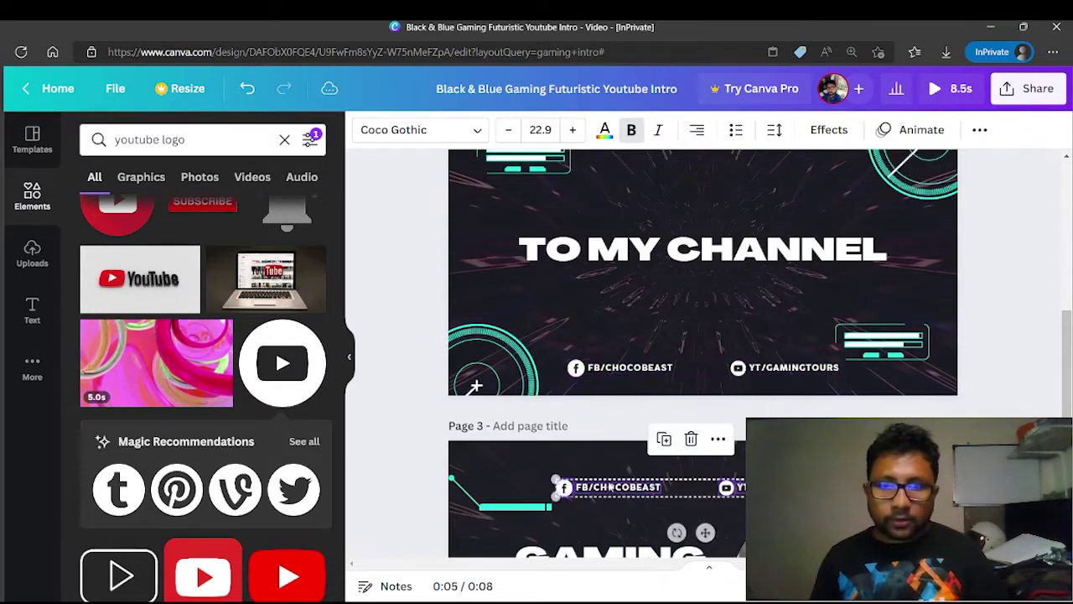
pyautogui.scroll(-3, 646, 319)
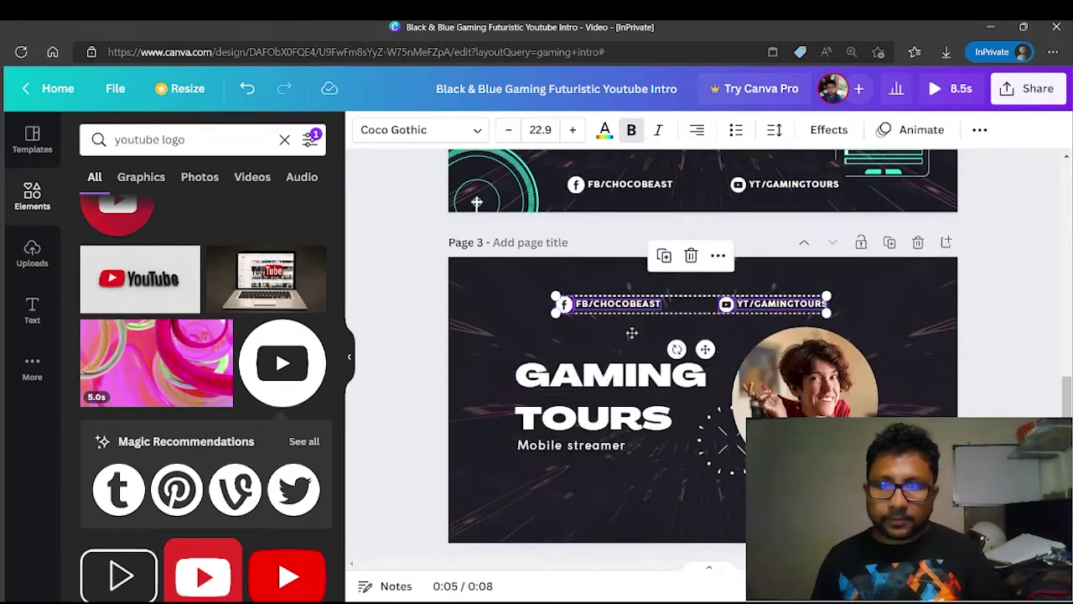
pyautogui.moveTo(643, 307); pyautogui.dragTo(611, 467)
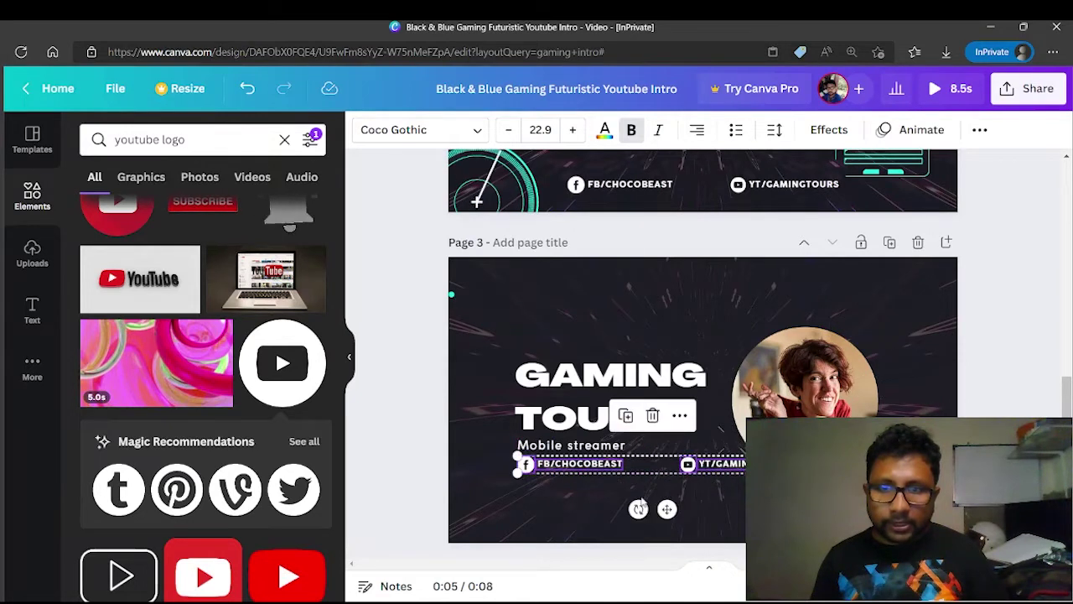
pyautogui.click(728, 506)
# Step: Stack YT/GAMINGTOURS beneath FB/CHOCOBEAST and shift the pair slightly lower
pyautogui.click(688, 465)
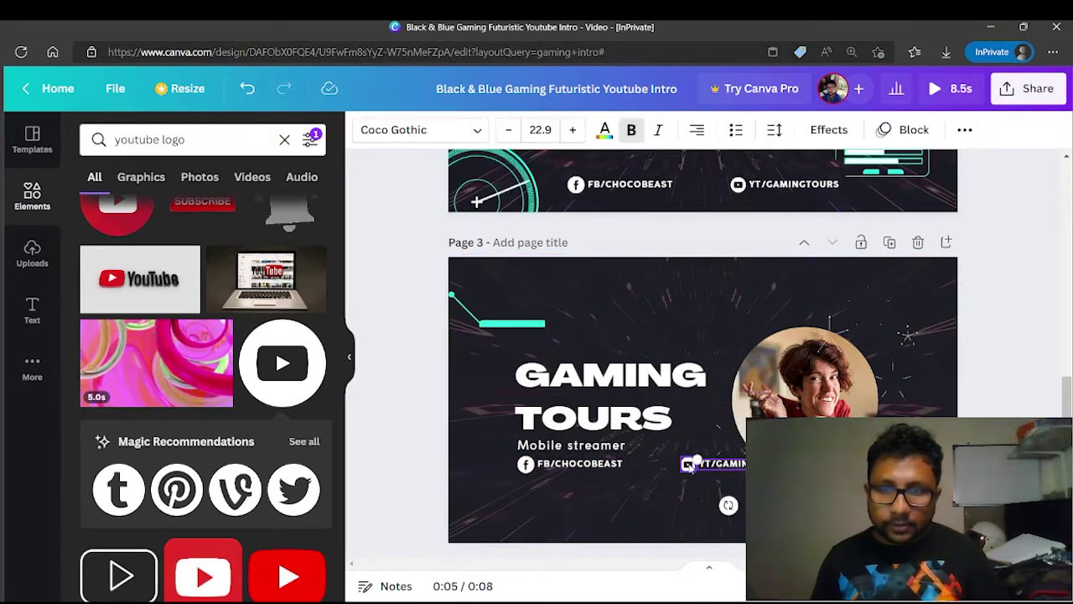
pyautogui.moveTo(689, 465); pyautogui.dragTo(525, 488)
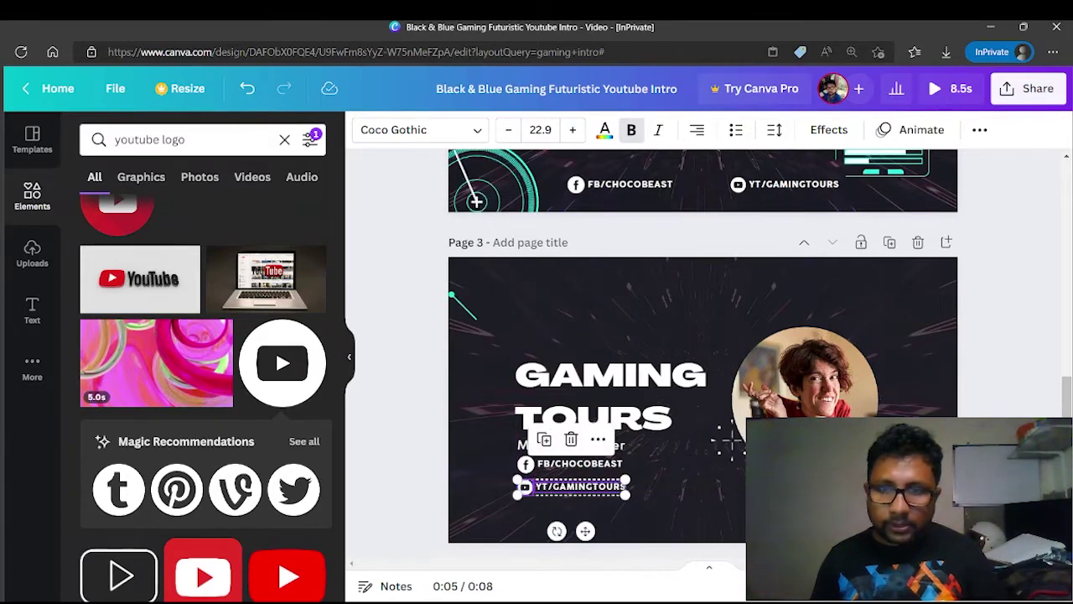
pyautogui.click(987, 352)
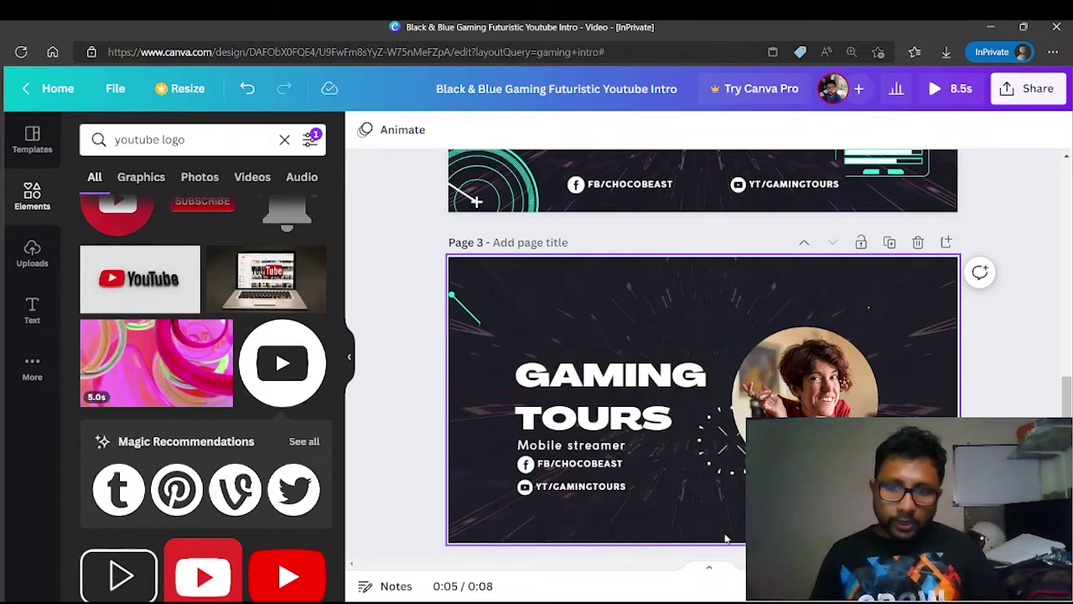
pyautogui.click(587, 470)
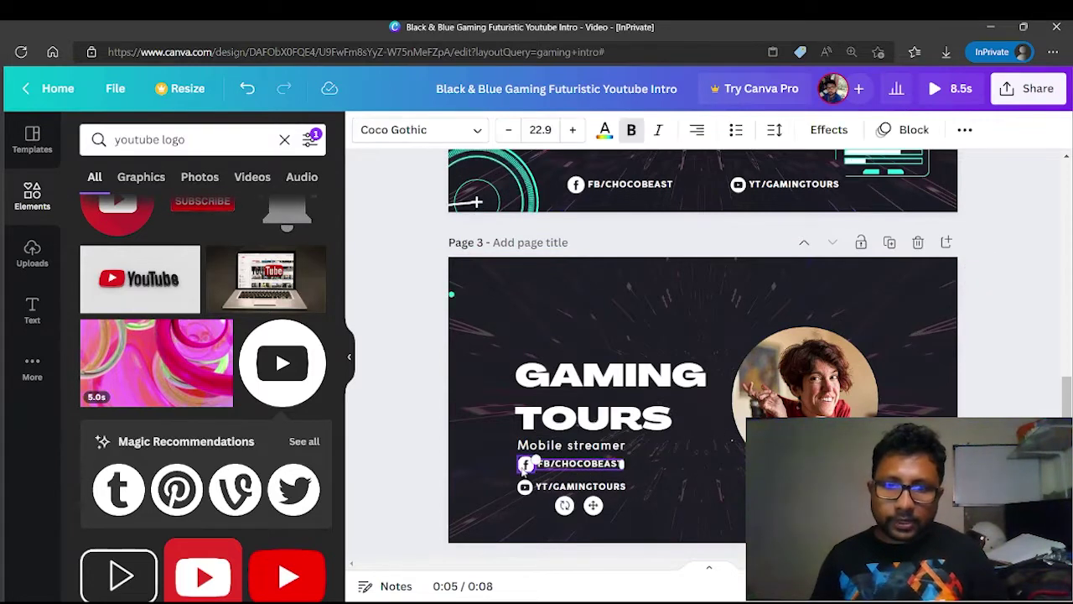
pyautogui.keyDown('shift'); pyautogui.click(563, 488); pyautogui.keyUp('shift')
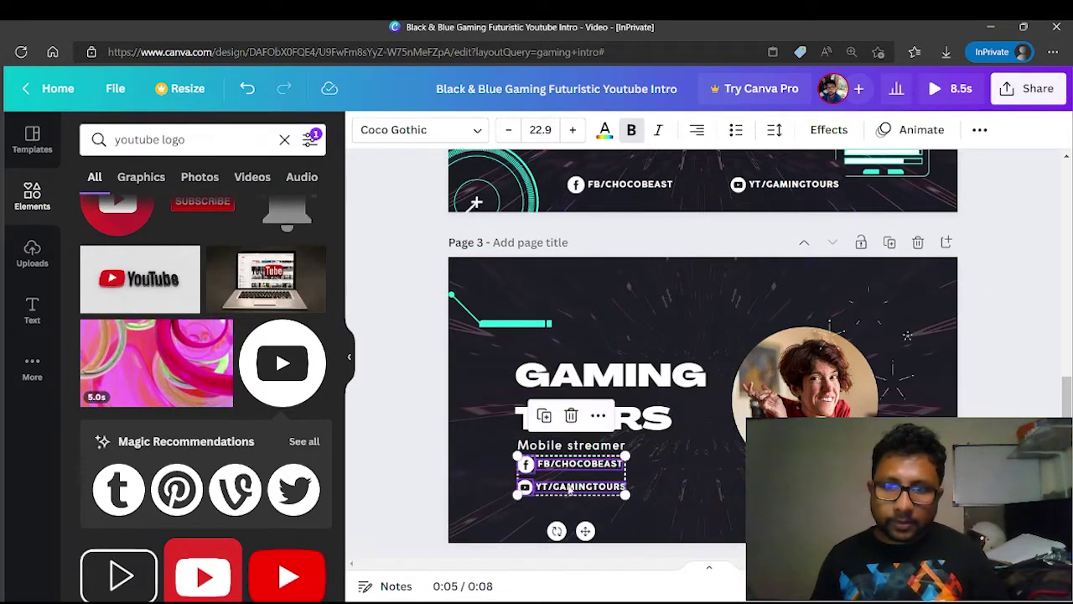
pyautogui.moveTo(571, 490); pyautogui.dragTo(569, 495)
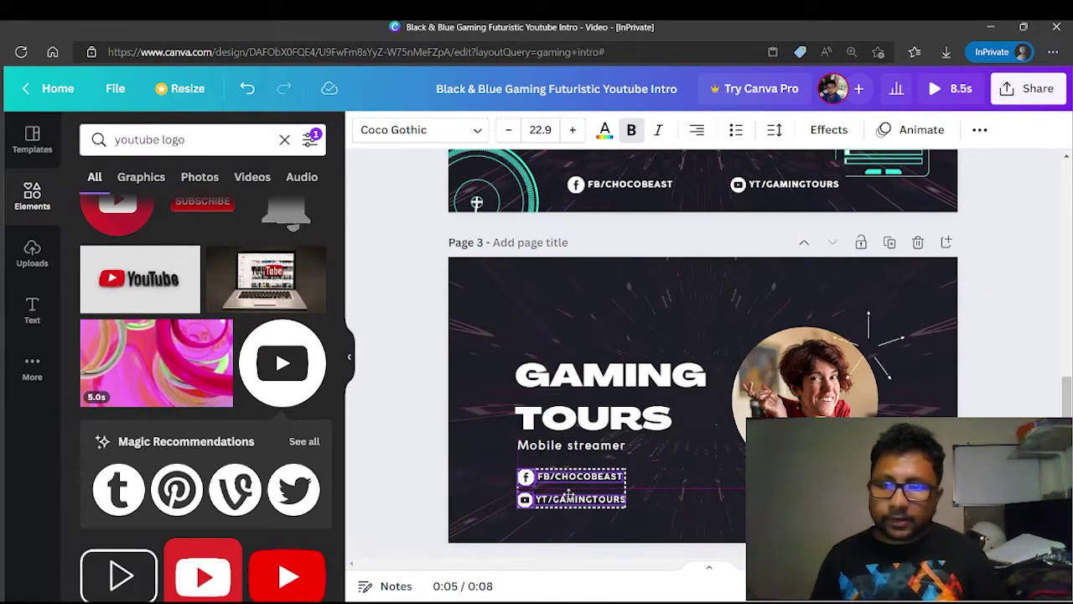
pyautogui.click(989, 398)
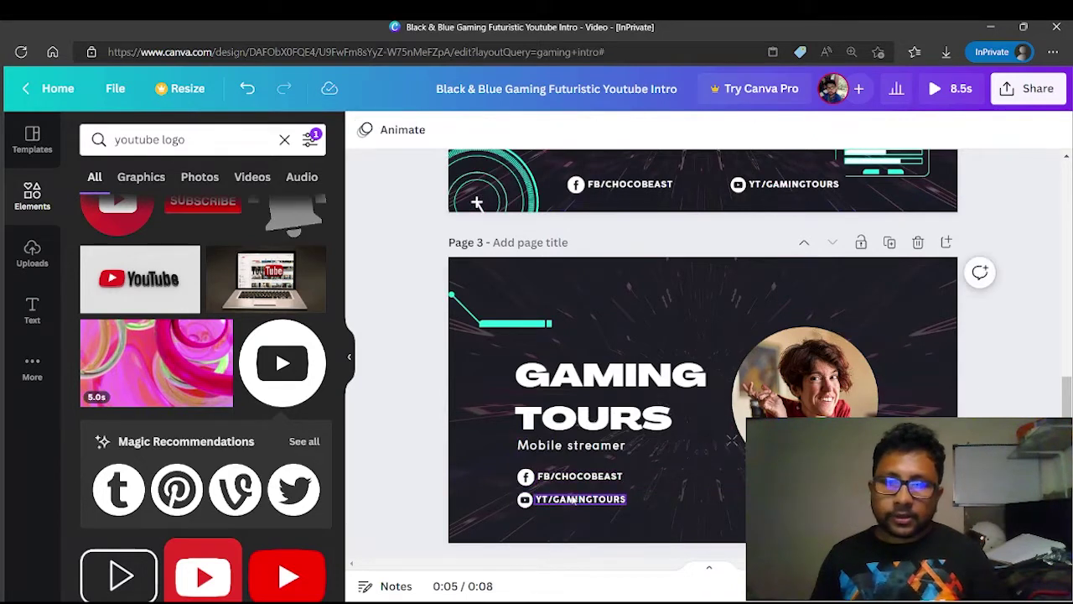
pyautogui.click(529, 501)
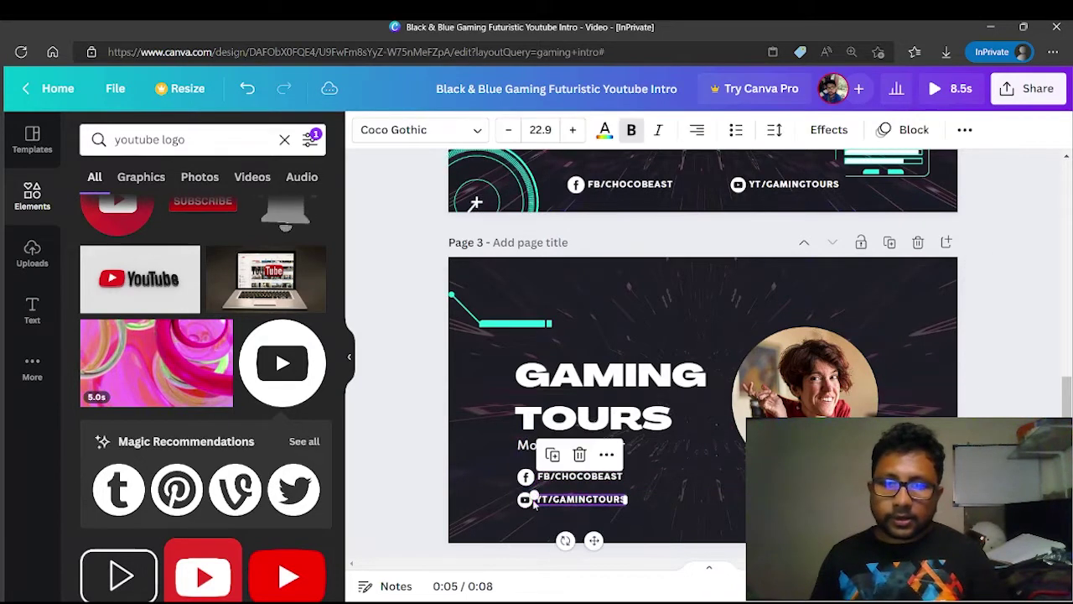
pyautogui.click(681, 507)
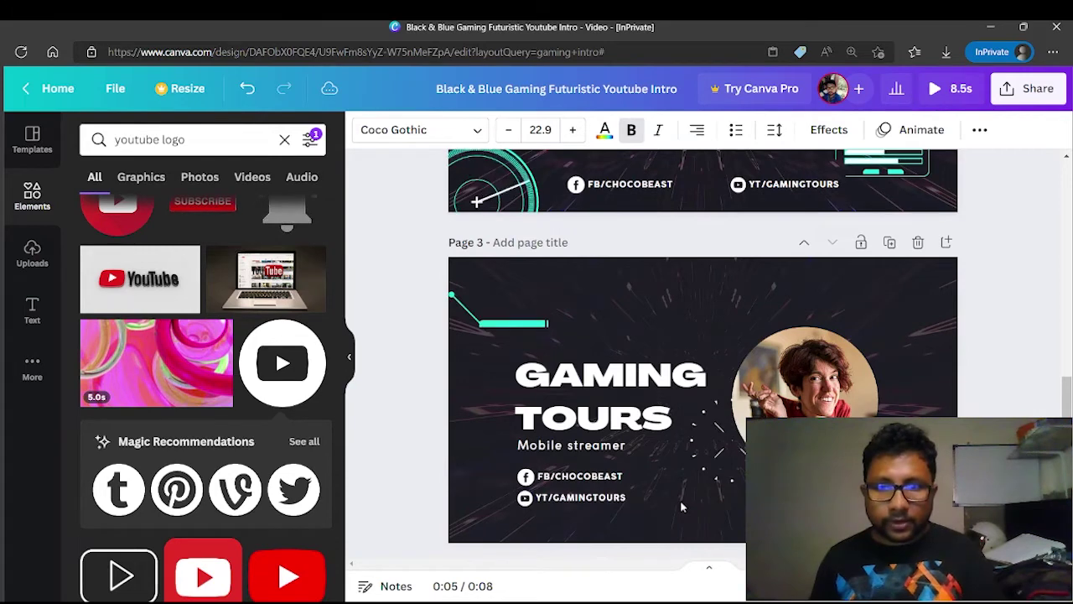
pyautogui.click(1043, 363)
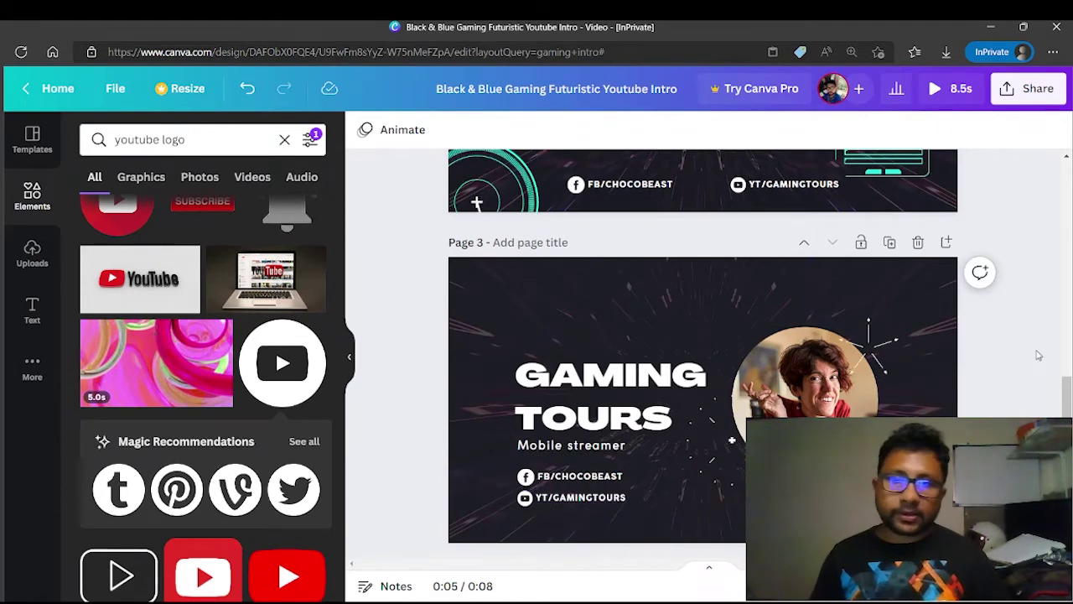
pyautogui.scroll(2, 1038, 355)
pyautogui.scroll(-3, 1038, 356)
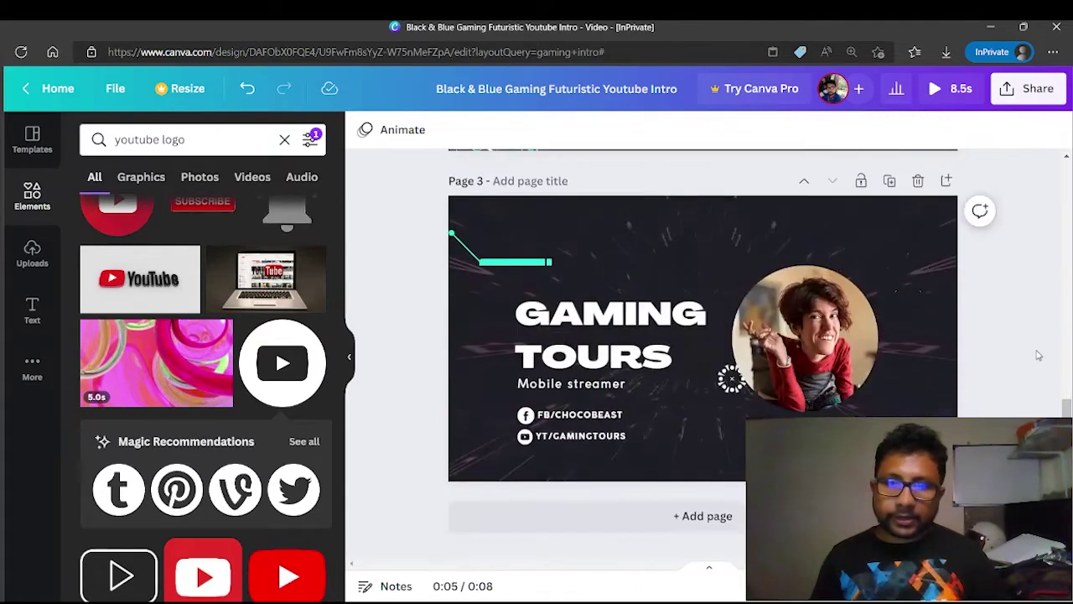
pyautogui.scroll(1, 1039, 355)
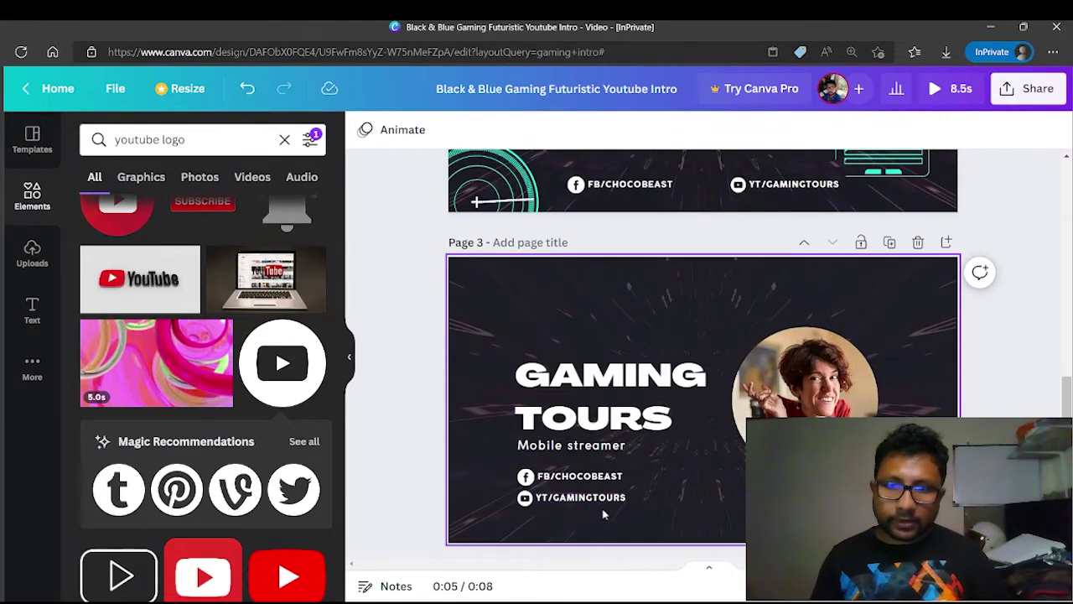
# Step: Set GAMING TOURS on one smaller line in Coco Gothic, raising its group slightly
pyautogui.moveTo(603, 508); pyautogui.dragTo(508, 356)
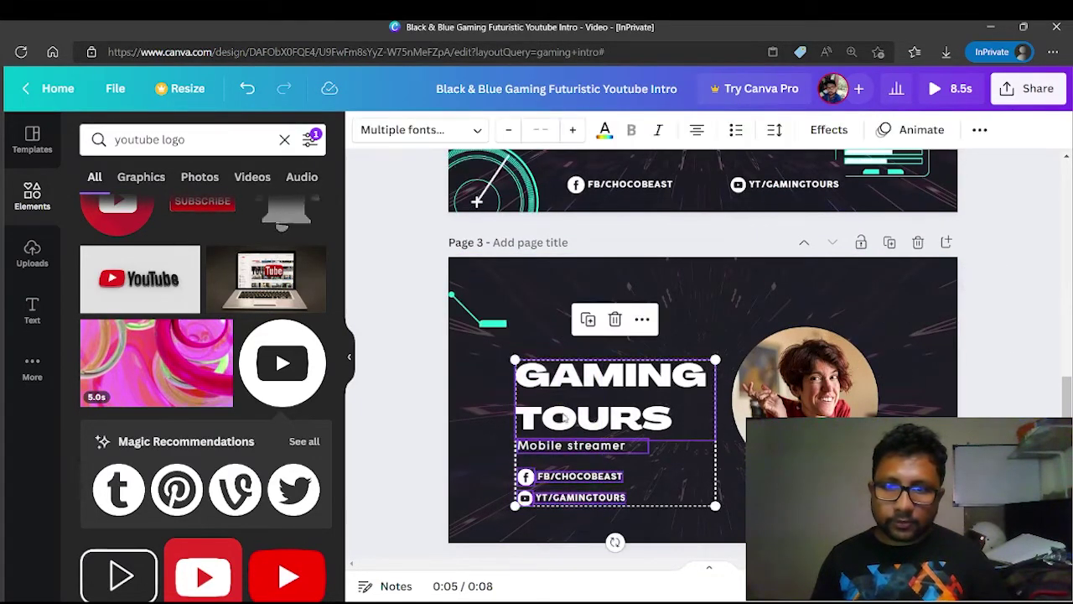
pyautogui.moveTo(563, 414); pyautogui.dragTo(561, 383)
pyautogui.click(560, 383)
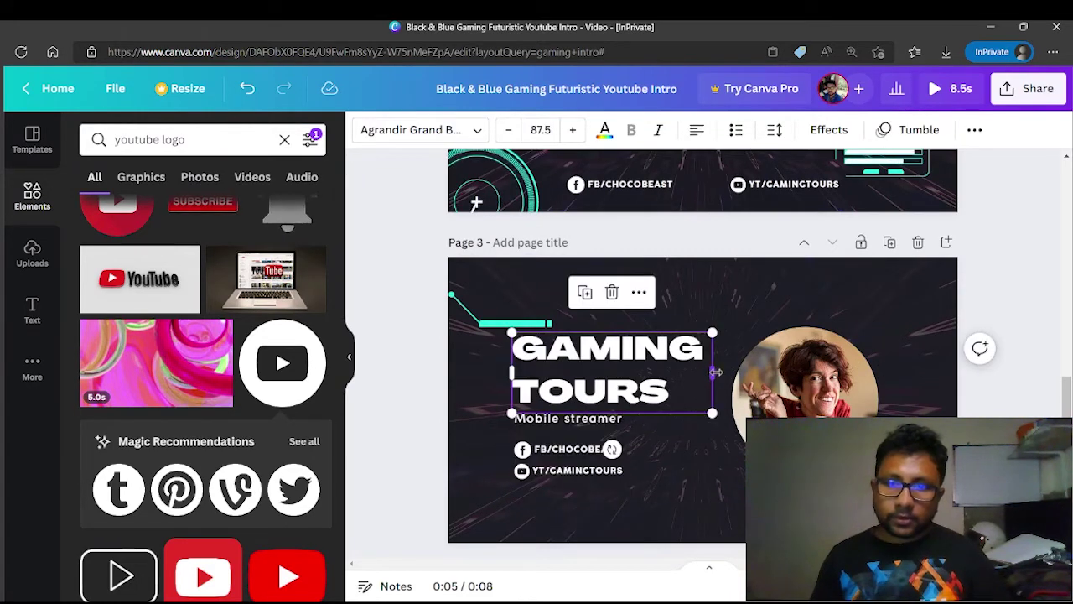
pyautogui.moveTo(711, 371); pyautogui.dragTo(886, 357)
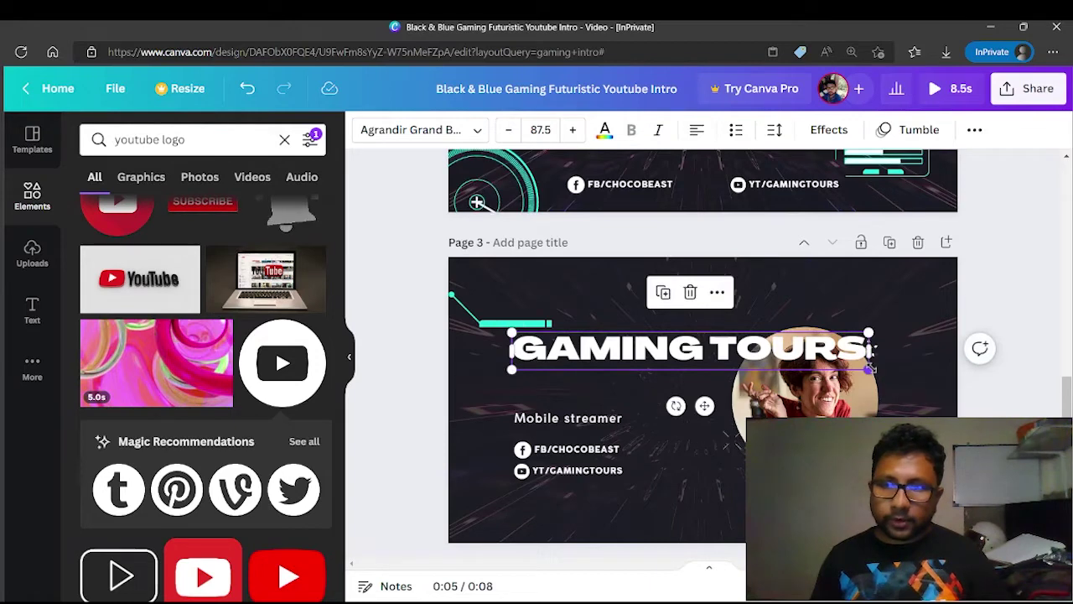
pyautogui.moveTo(875, 361); pyautogui.dragTo(721, 389)
pyautogui.click(411, 129)
pyautogui.click(116, 216)
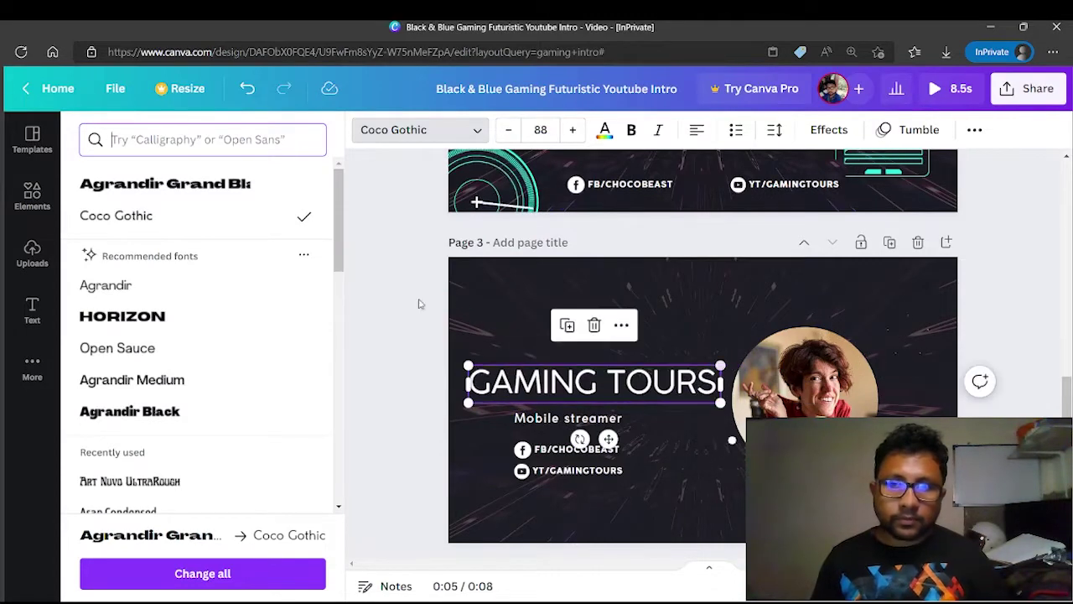
# Step: Move Mobile streamer and the FB/YT handles under the title, undoing the last move
pyautogui.moveTo(537, 417); pyautogui.dragTo(633, 401)
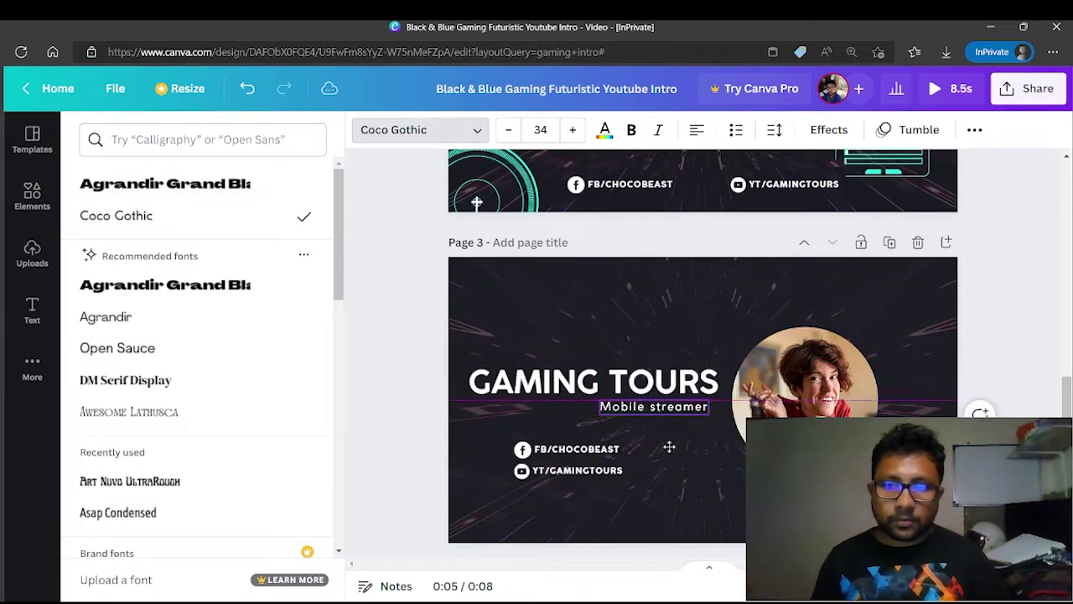
pyautogui.moveTo(522, 450); pyautogui.dragTo(476, 419)
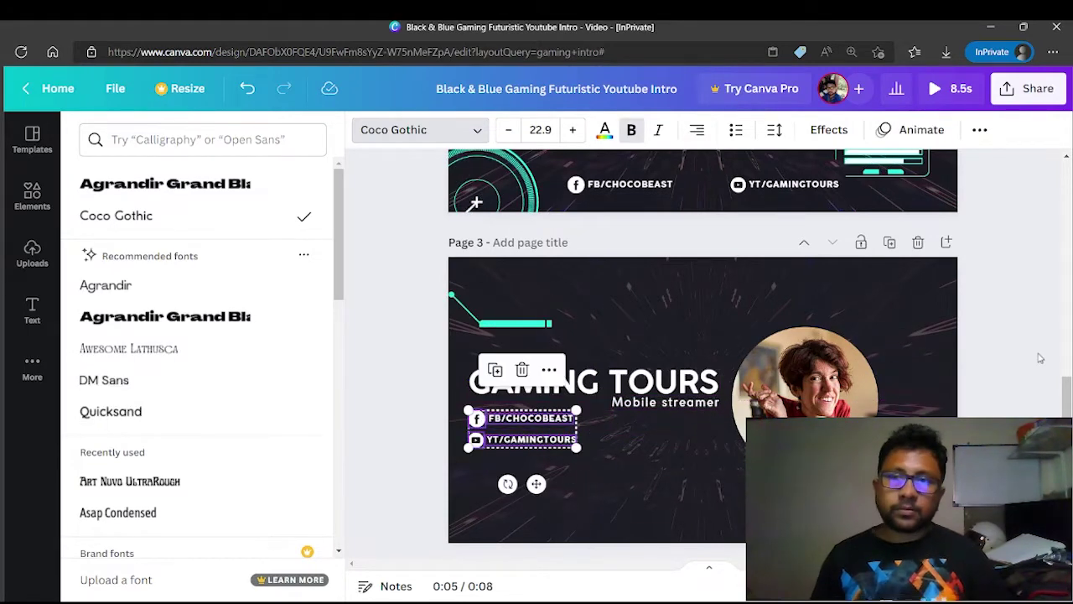
pyautogui.click(549, 461)
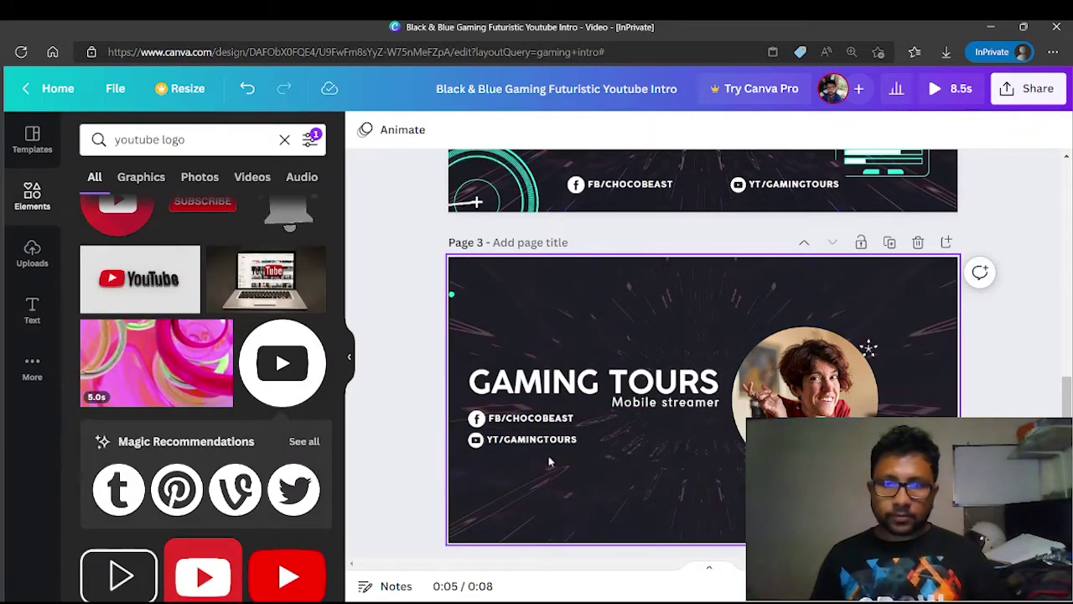
pyautogui.click(537, 436)
pyautogui.moveTo(537, 436); pyautogui.dragTo(681, 443)
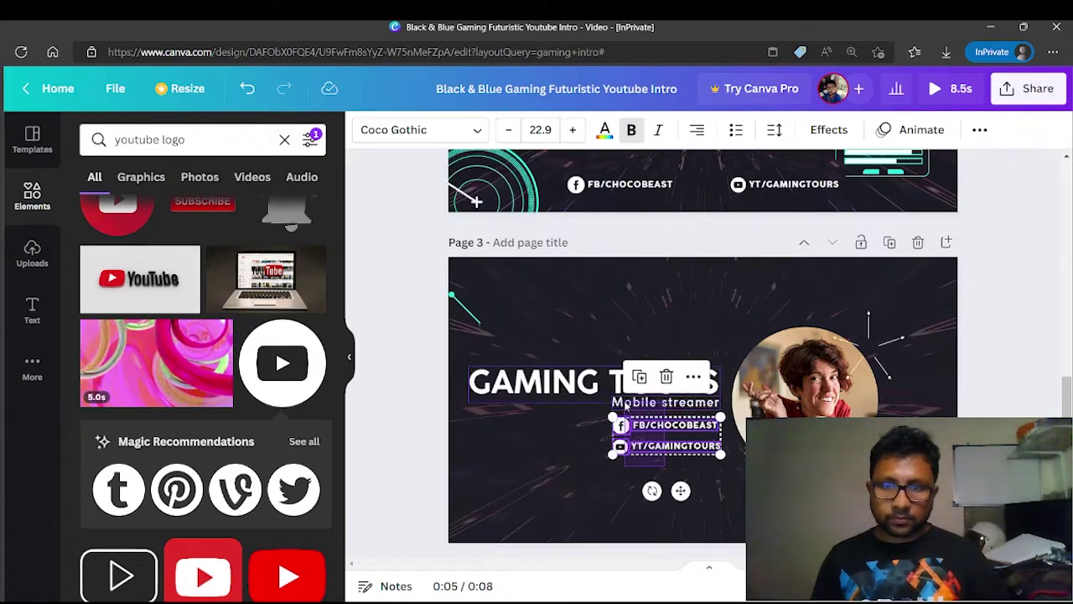
pyautogui.click(545, 494)
pyautogui.hotkey('ctrl', 'z')
pyautogui.click(470, 566)
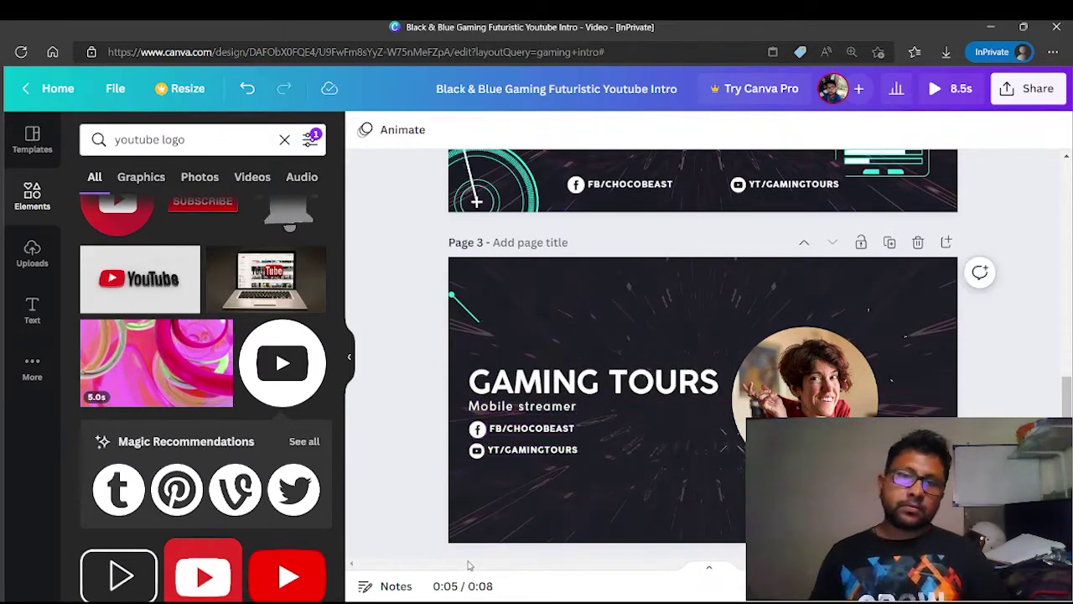
pyautogui.click(521, 362)
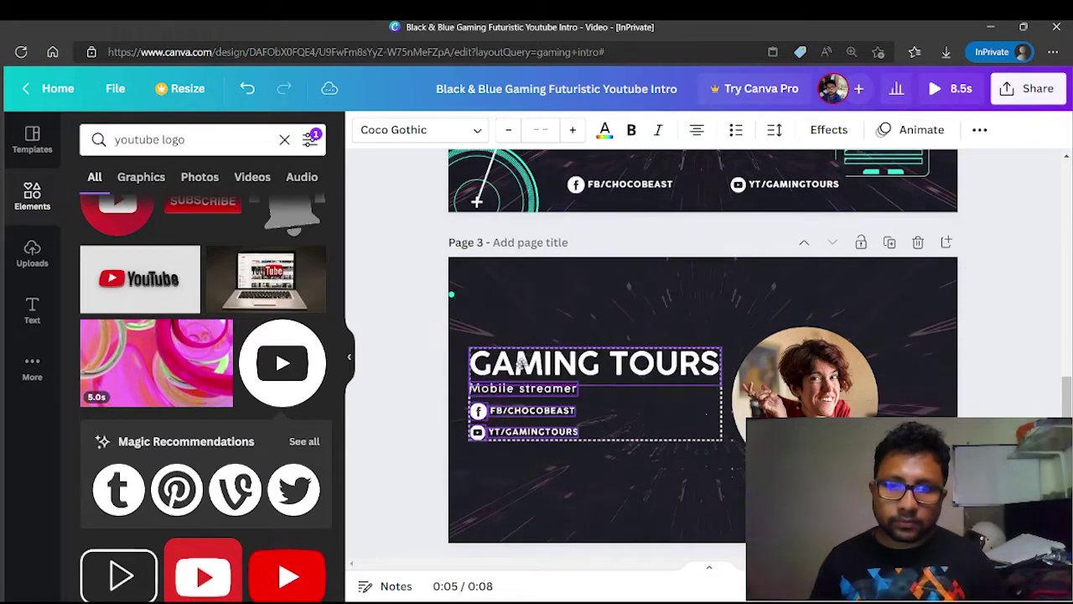
# Step: Nudge the page 3 title-and-handles block slightly down and about 22px right
pyautogui.moveTo(521, 361); pyautogui.dragTo(521, 368)
pyautogui.click(1022, 333)
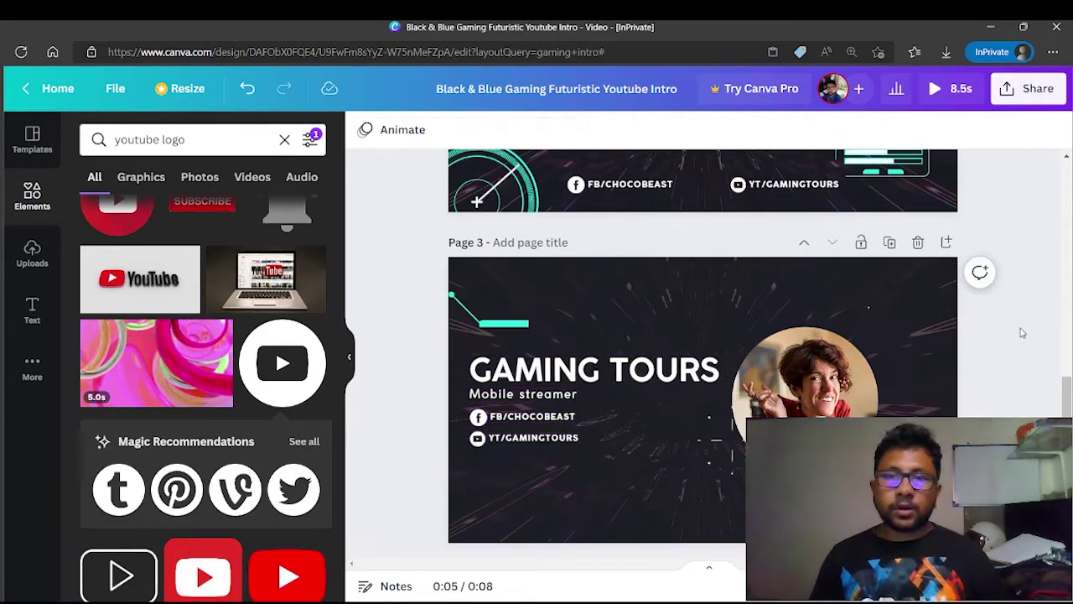
pyautogui.click(861, 344)
pyautogui.keyDown('shift'); pyautogui.click(824, 407); pyautogui.keyUp('shift')
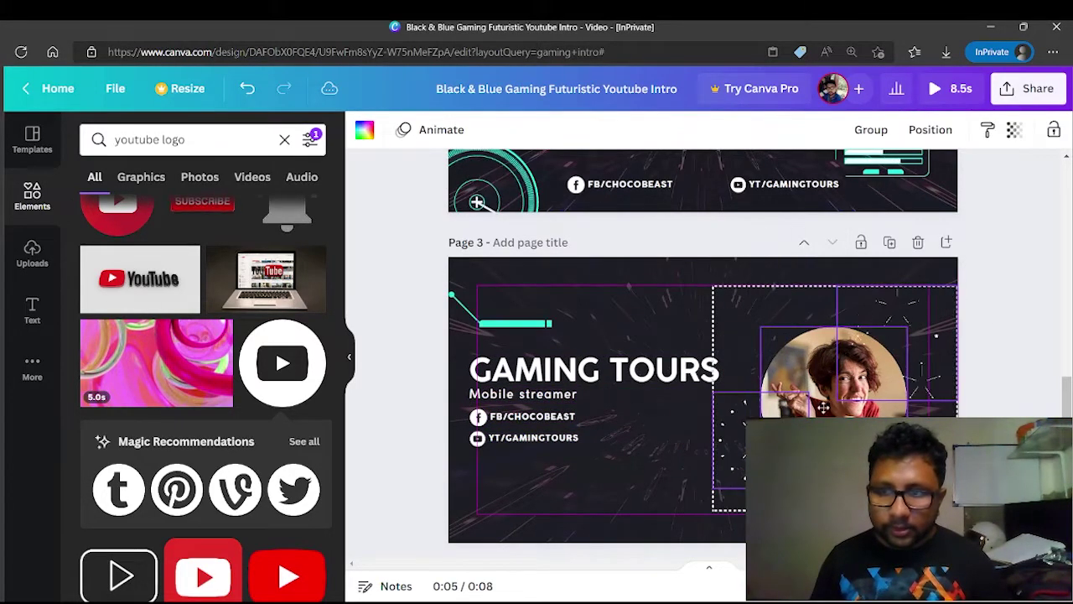
pyautogui.click(604, 495)
pyautogui.moveTo(587, 373); pyautogui.dragTo(605, 373)
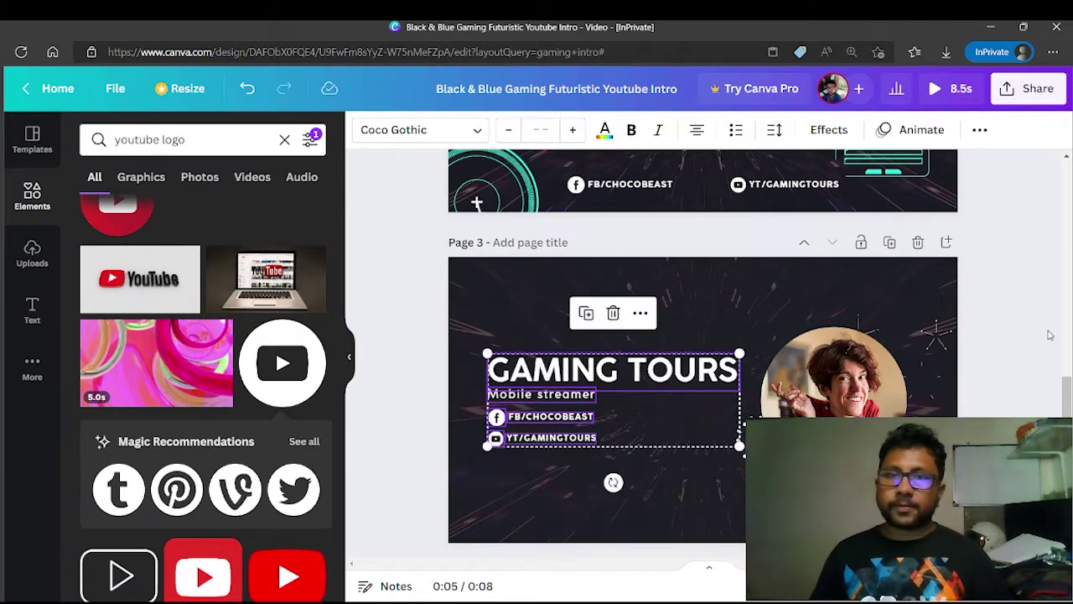
pyautogui.click(1050, 335)
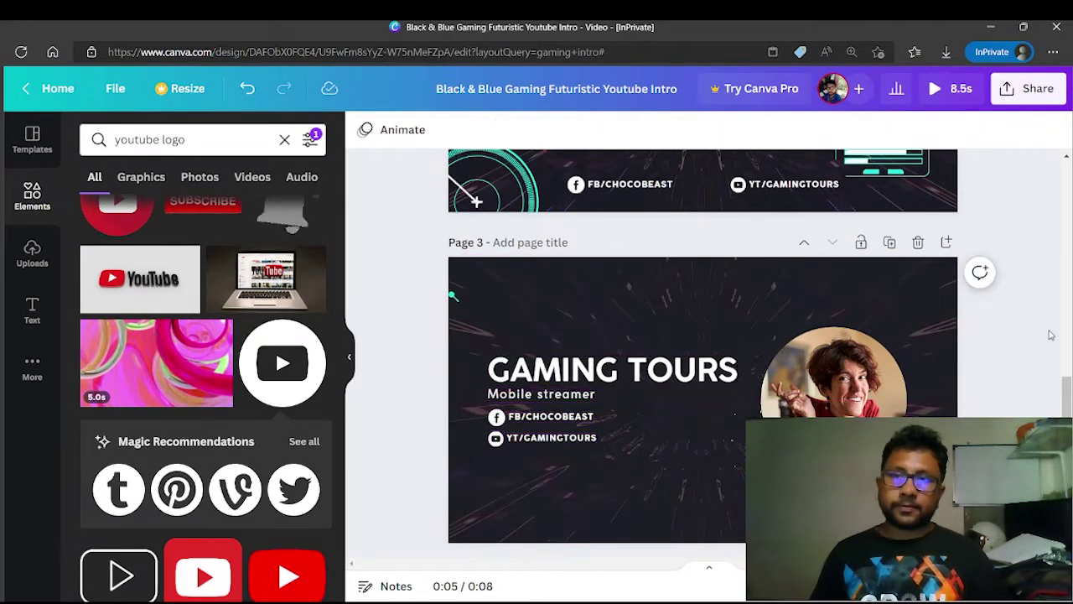
pyautogui.click(938, 100)
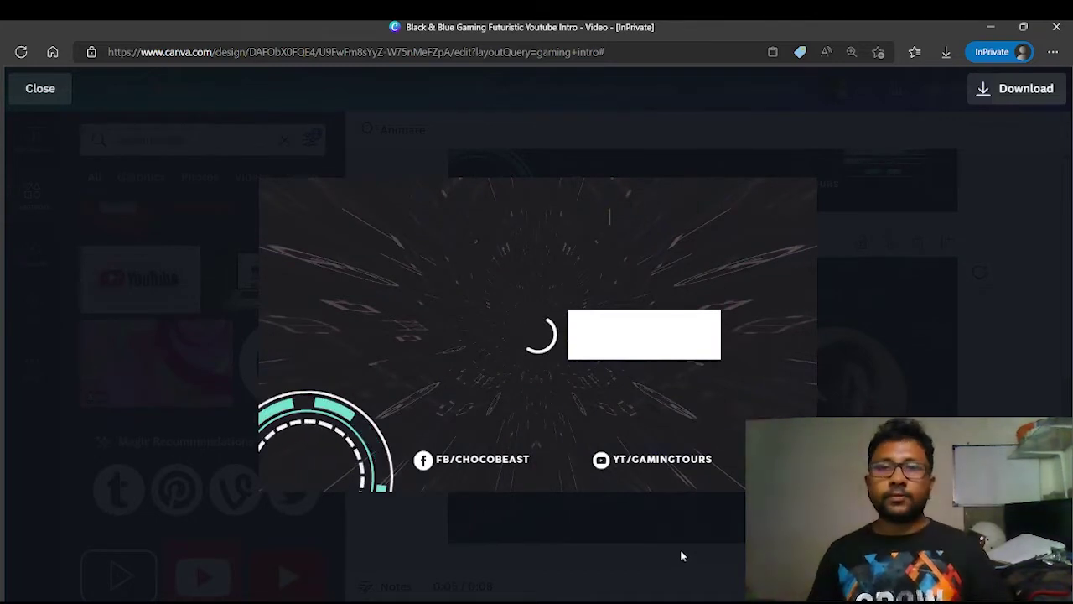
pyautogui.press('Escape')
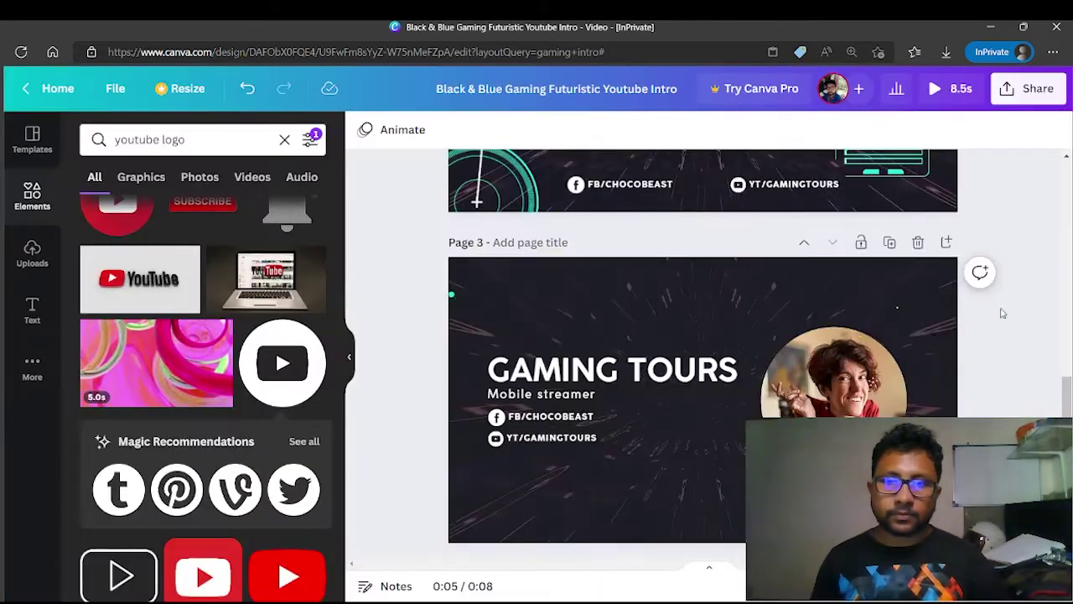
pyautogui.click(962, 94)
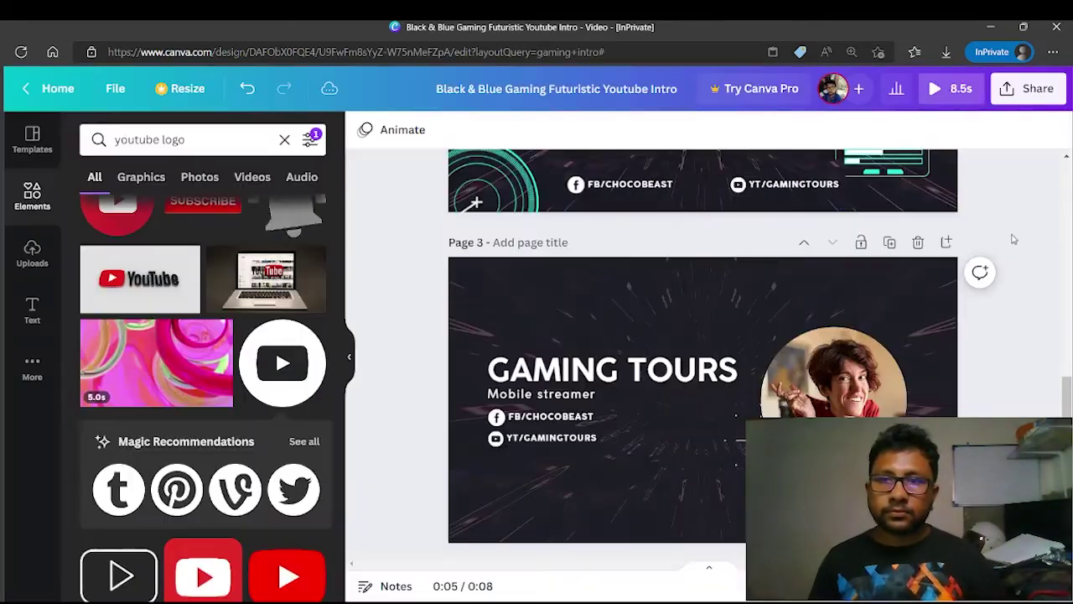
pyautogui.press('Escape')
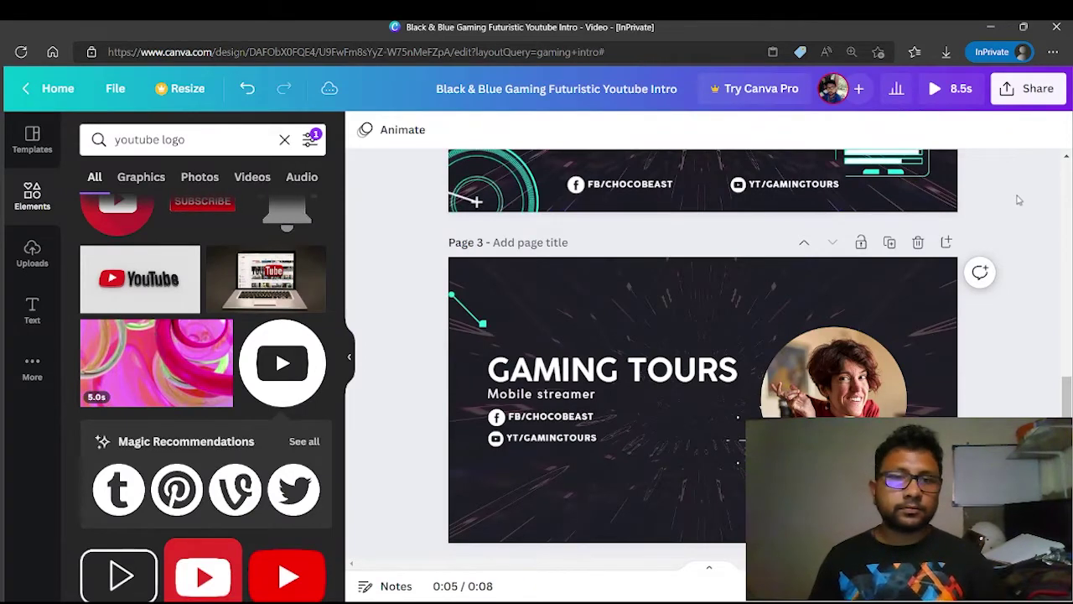
pyautogui.click(944, 94)
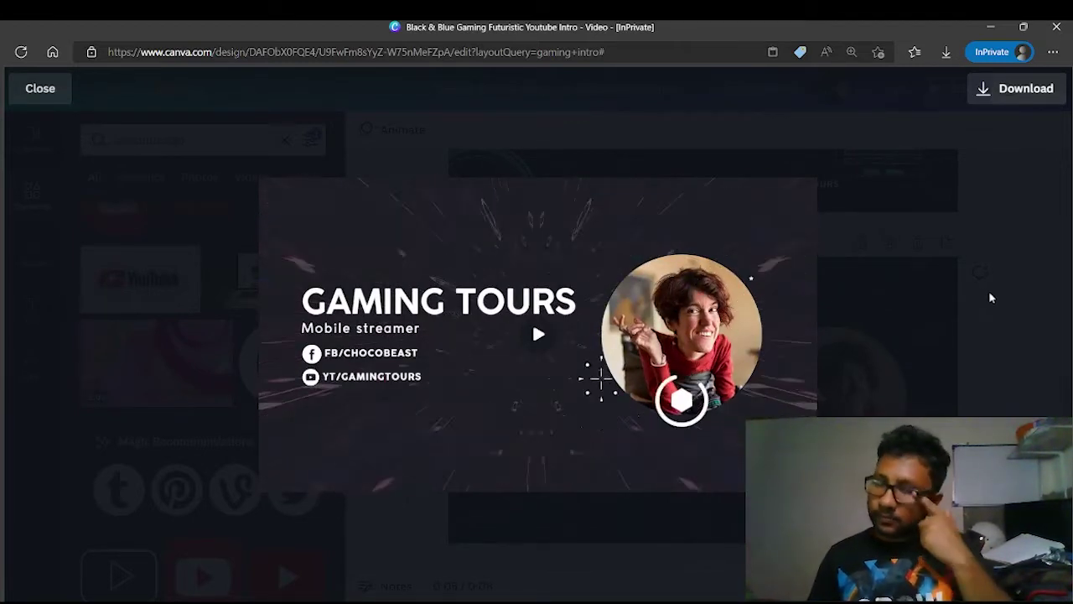
pyautogui.press('Escape')
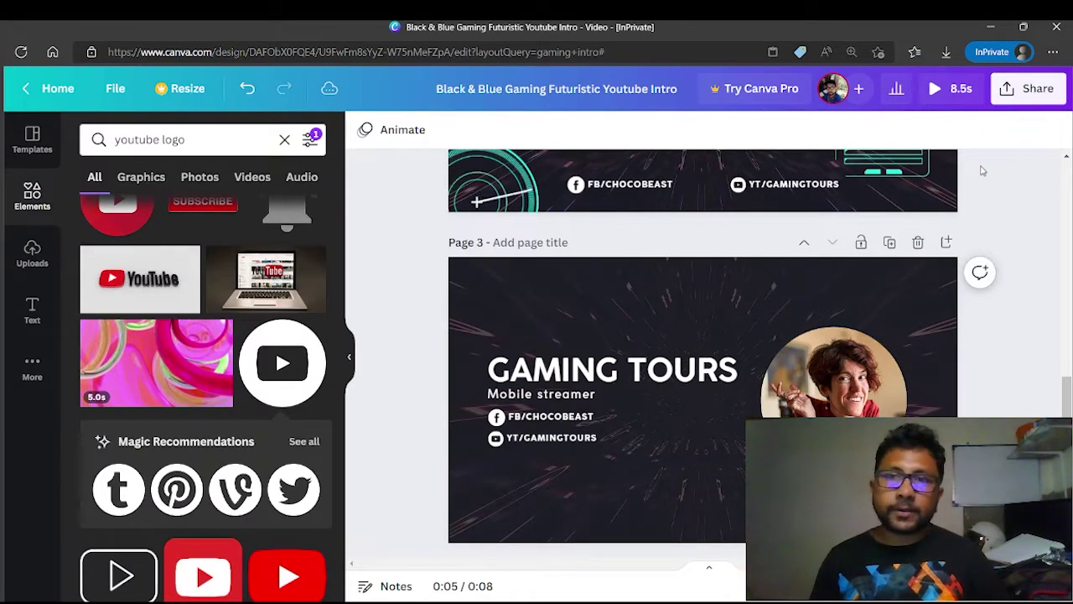
# Step: Download all 3 pages as an MP4 Video from Share > Download
pyautogui.click(1017, 99)
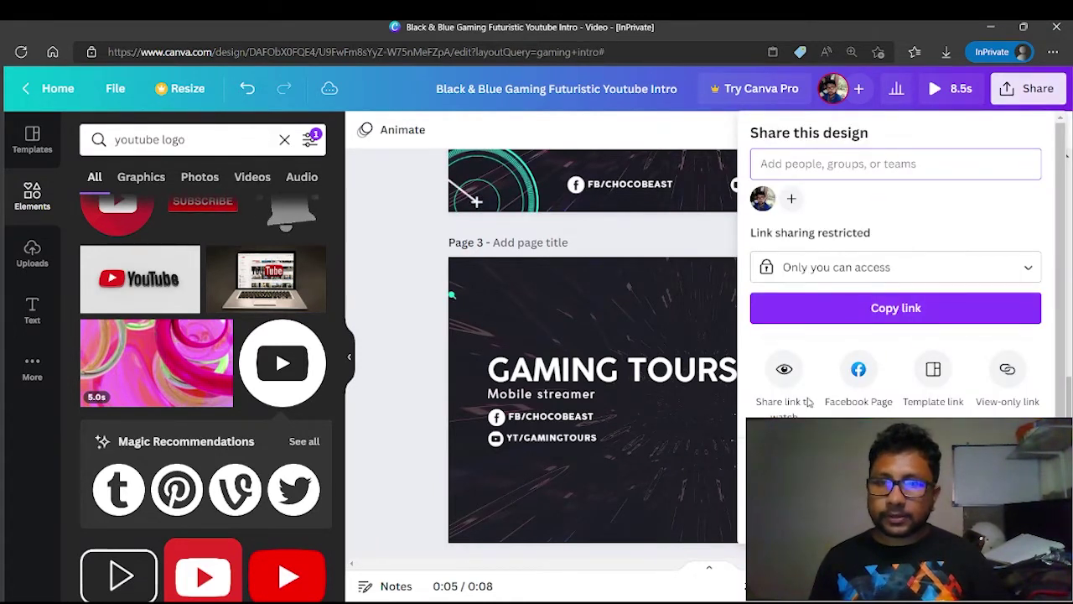
pyautogui.click(805, 453)
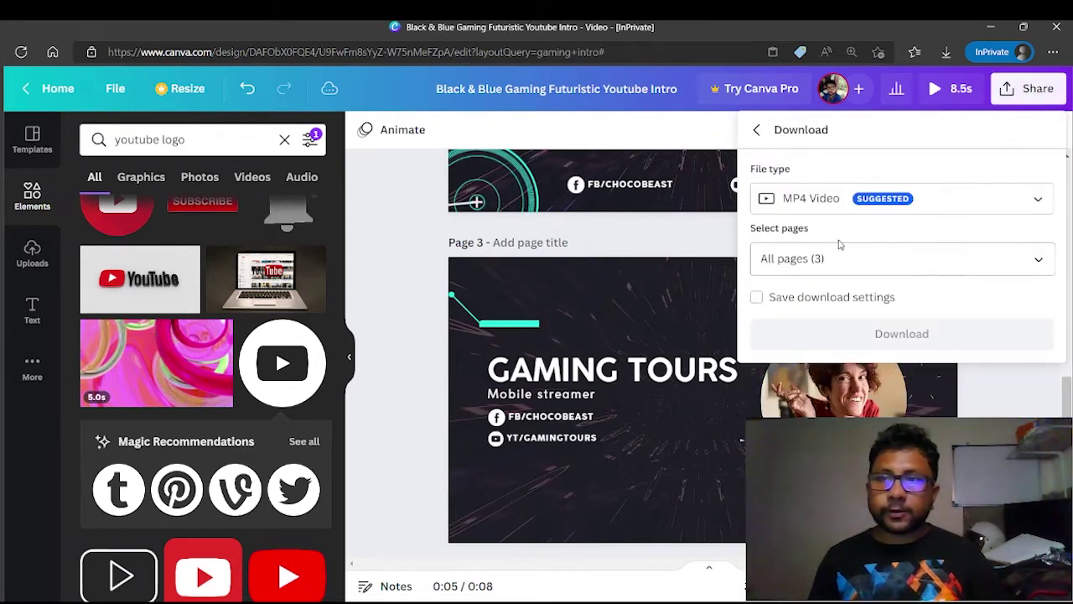
pyautogui.click(860, 210)
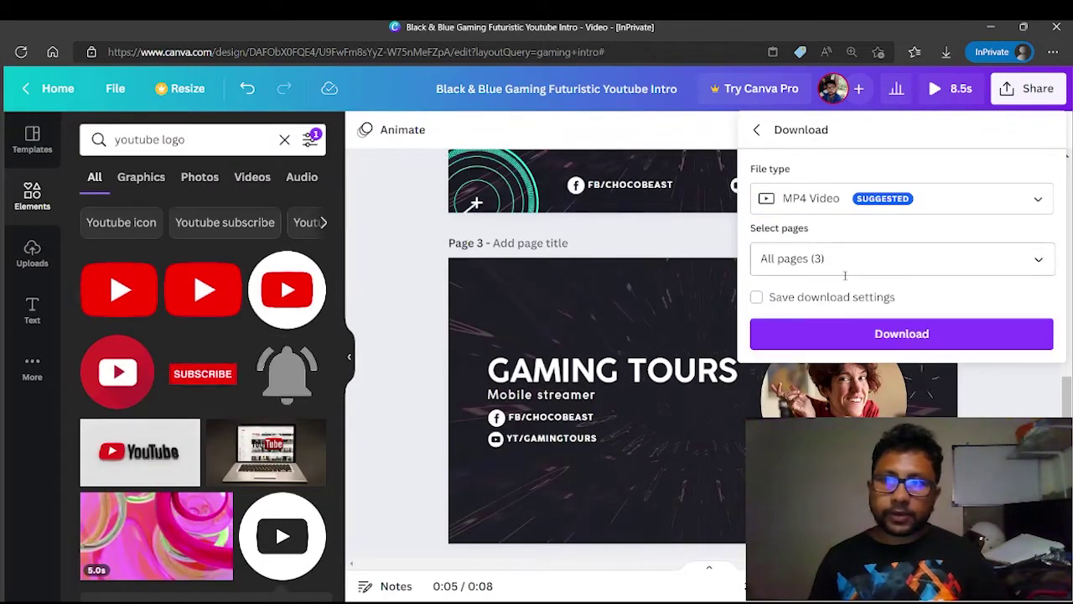
pyautogui.click(902, 335)
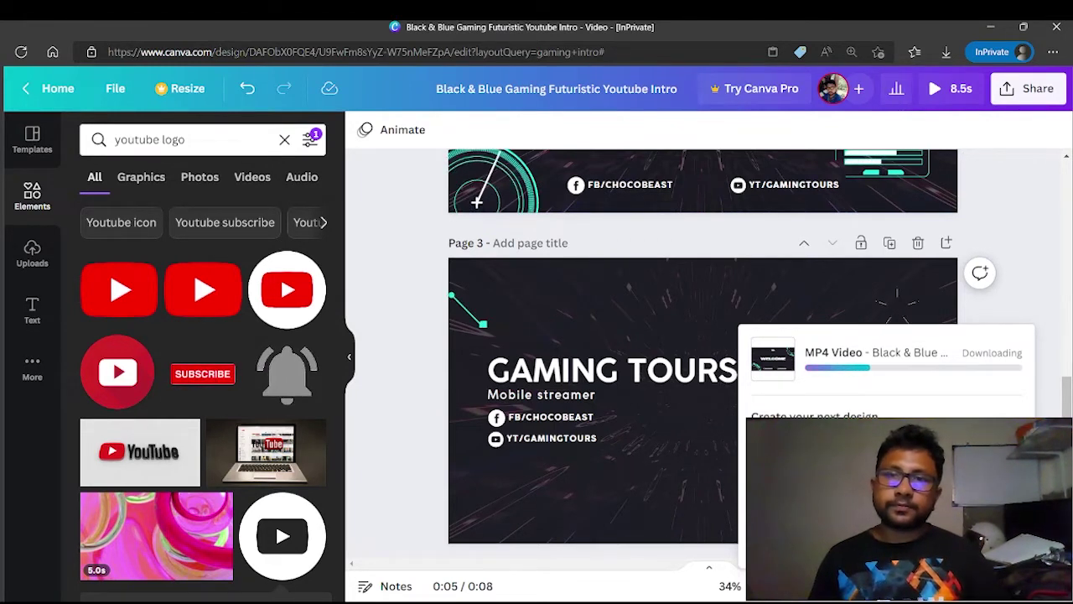
pyautogui.scroll(6, 363, 398)
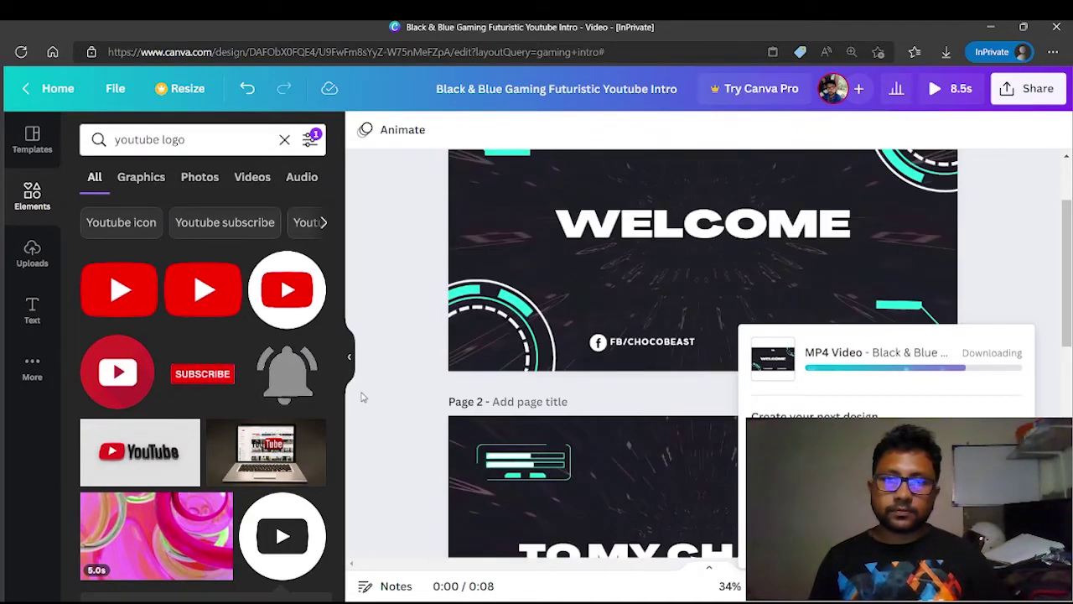
pyautogui.scroll(2, 363, 397)
pyautogui.scroll(-2, 362, 397)
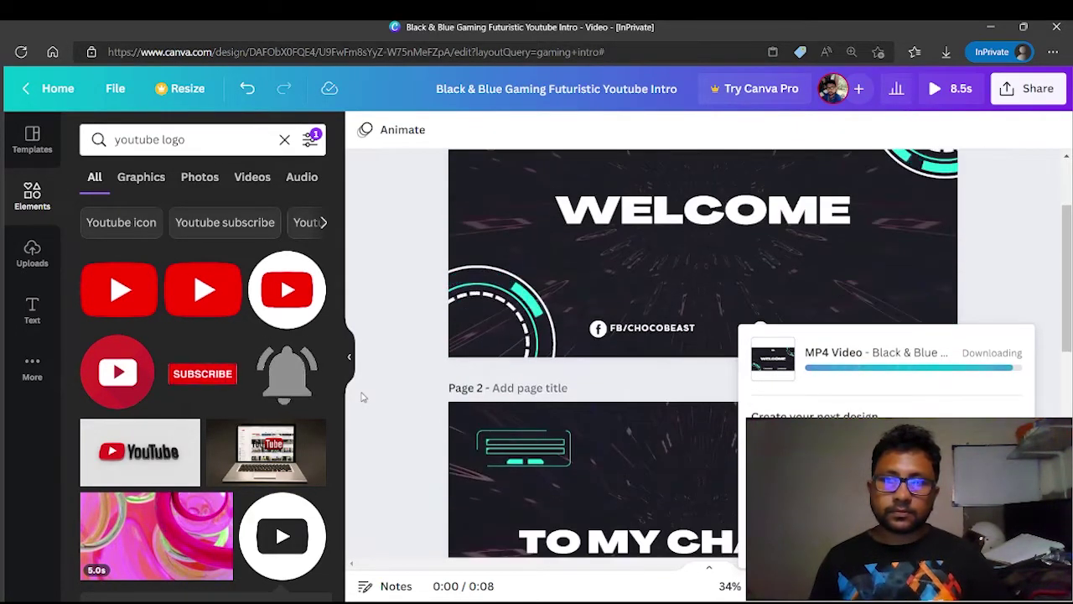